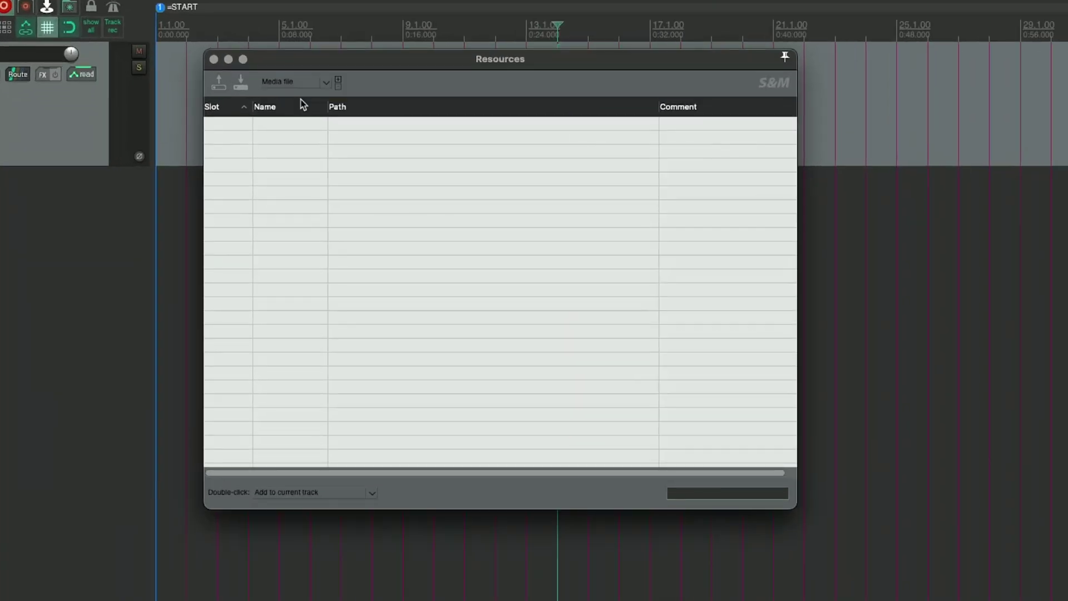
Step: View the resource types available in the Resources window without changing the current Media file type
left_click(295, 82)
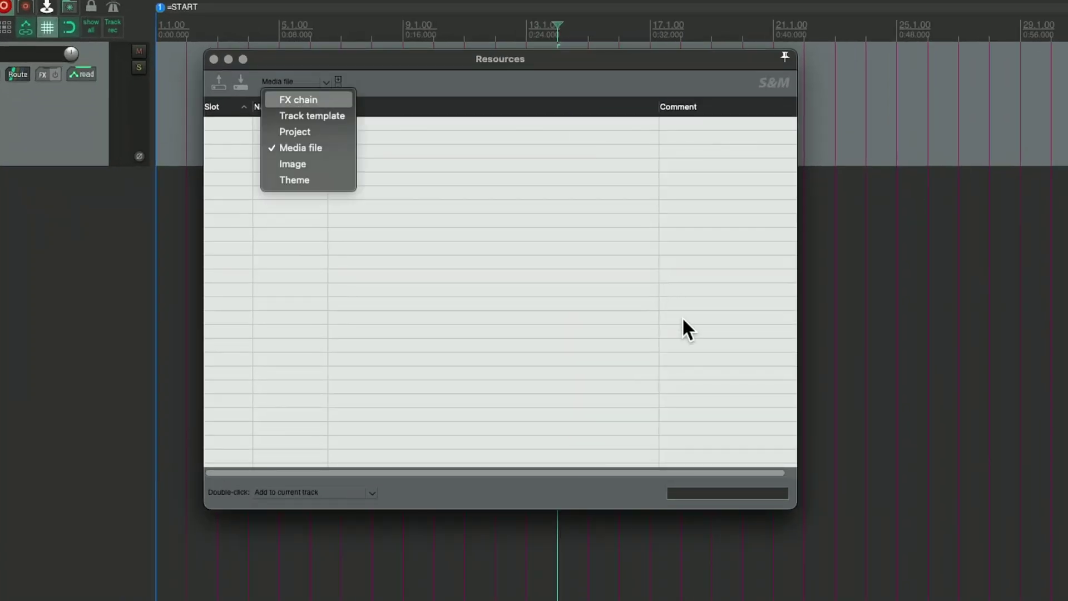
key("Down")
key("Down")
key("Down")
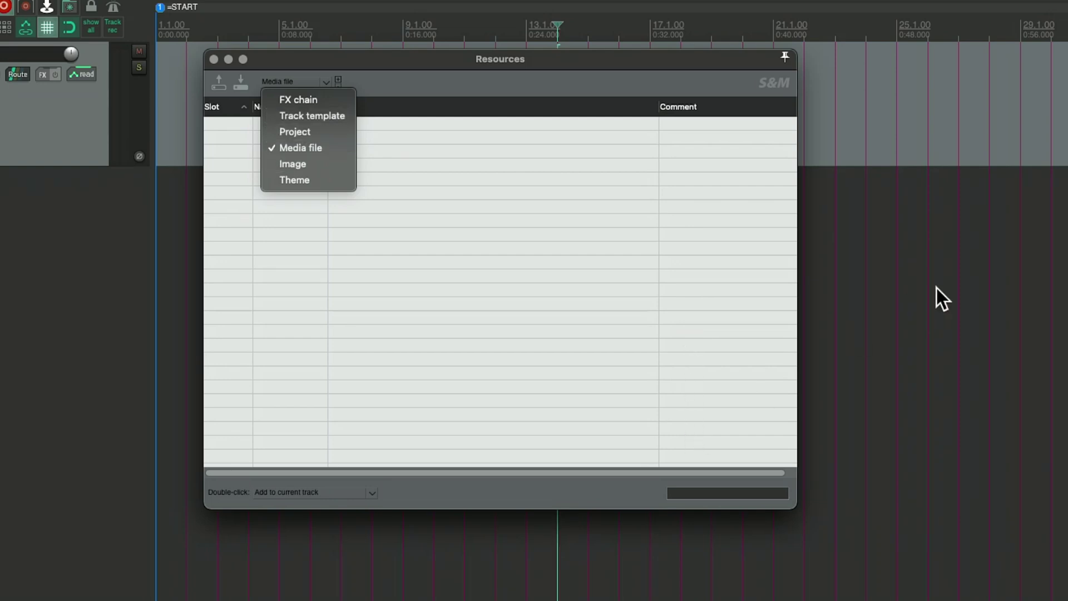
key("Escape")
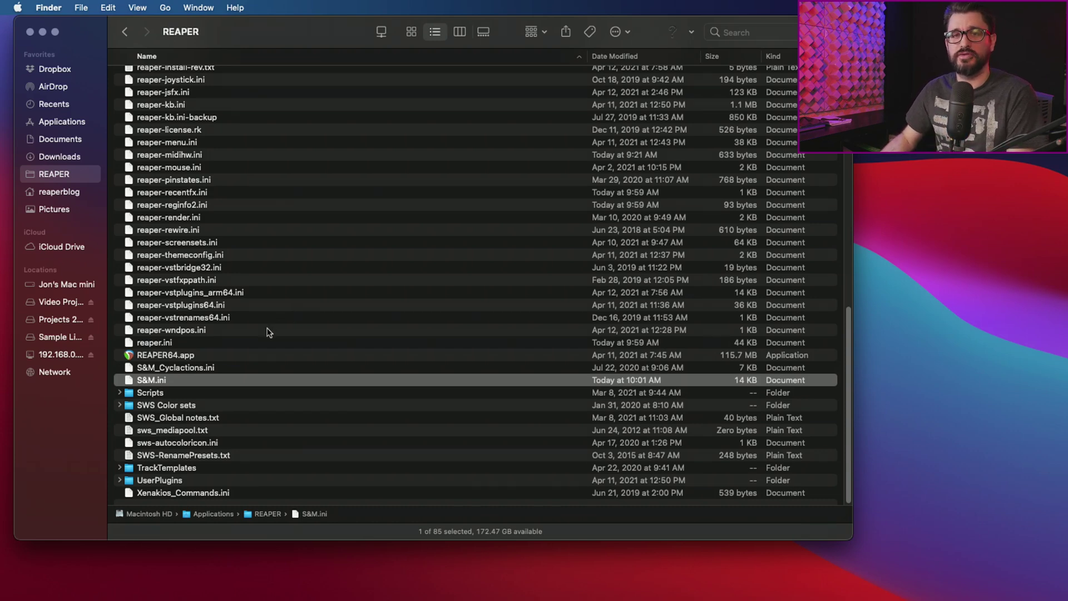
Step: Open S&M.ini from the REAPER folder in TextEdit, and enlarge its text and window for reading
right_click(171, 380)
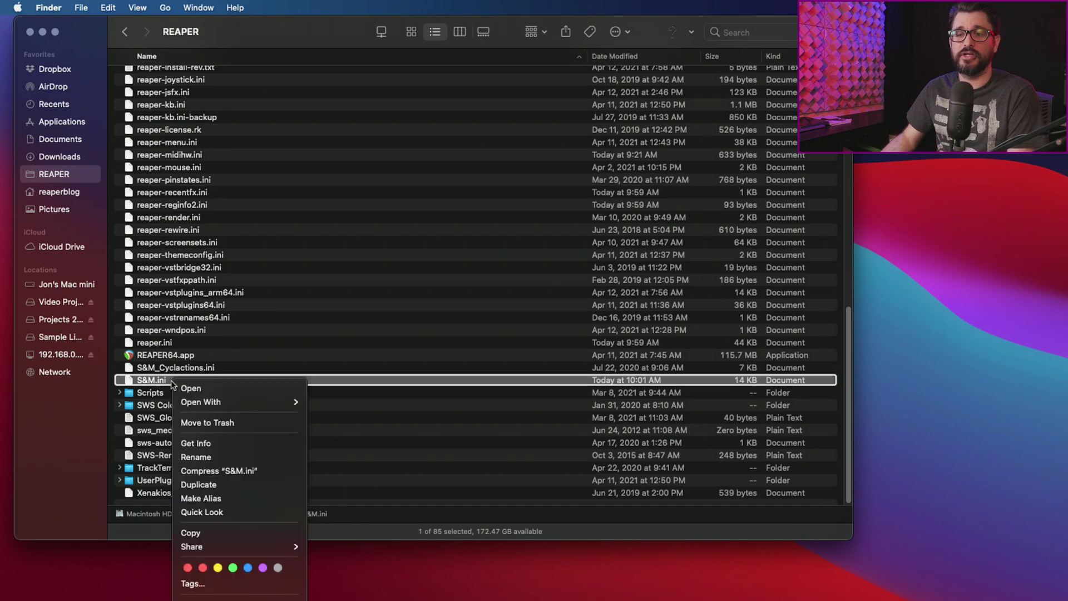
mouse_move(230, 401)
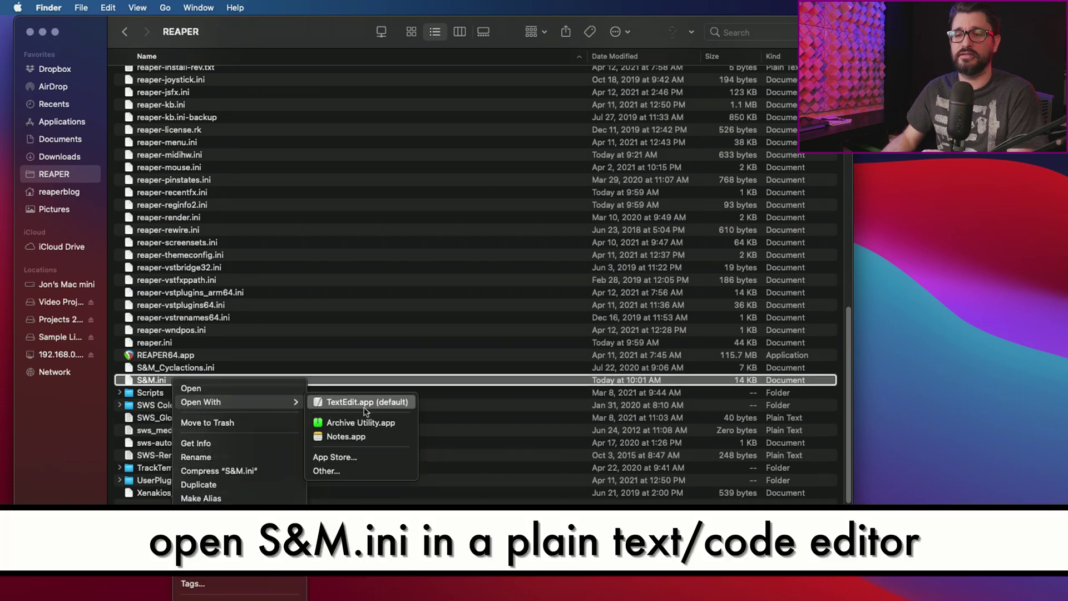
left_click(365, 403)
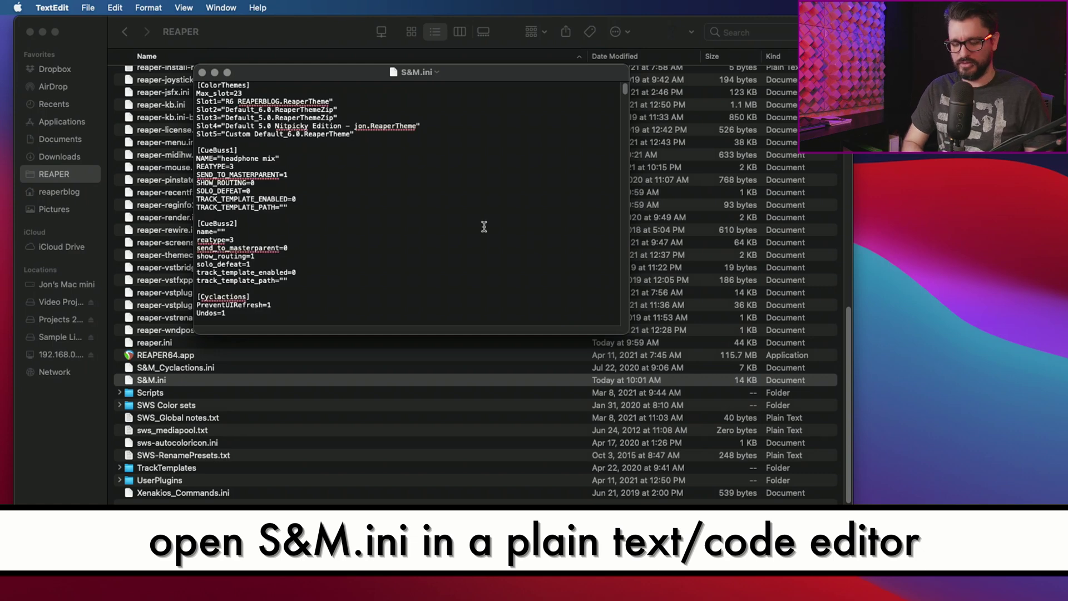
key("super+plus")
key("super+plus")
key("super+plus")
key("super+plus")
key("super+plus")
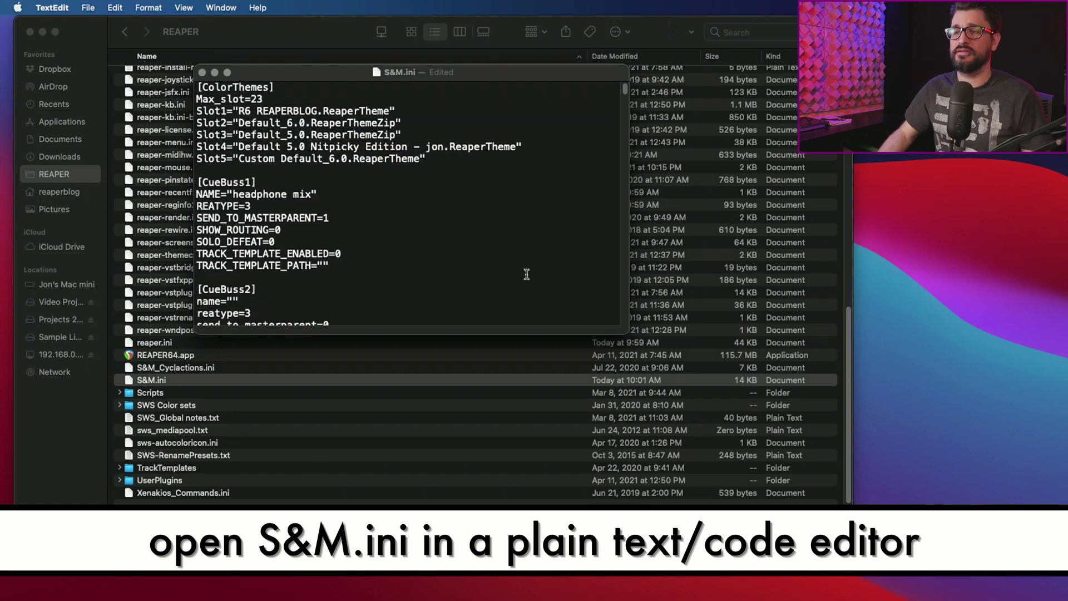
left_click_drag(620, 334, 838, 600)
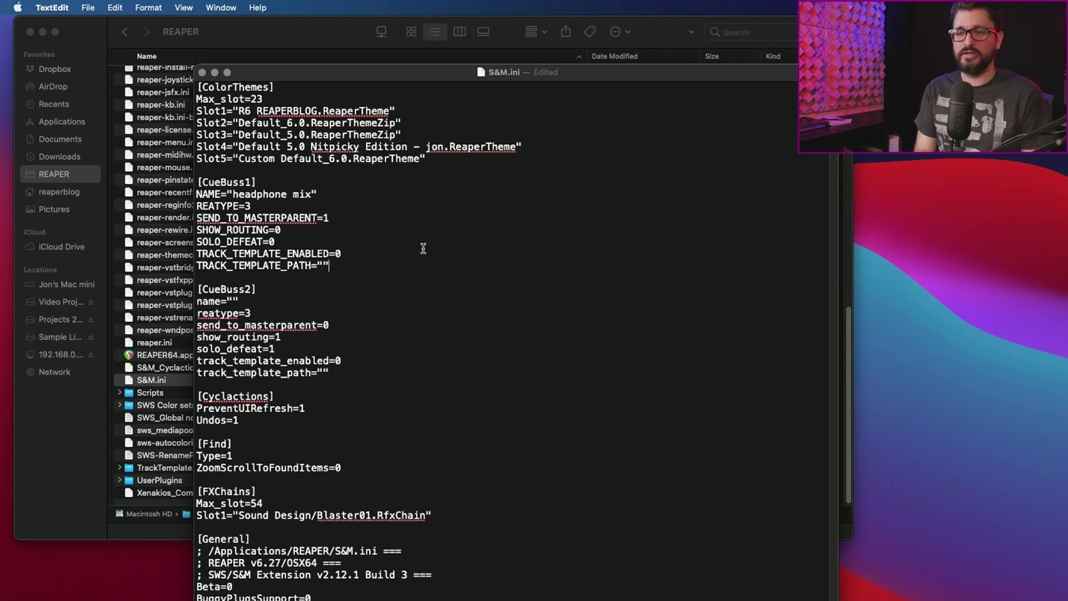
Step: Examine the slot counts of the track template and add-media-file actions in the [NbOfActions] section of S&M.ini
scroll(423, 248, "down", 10)
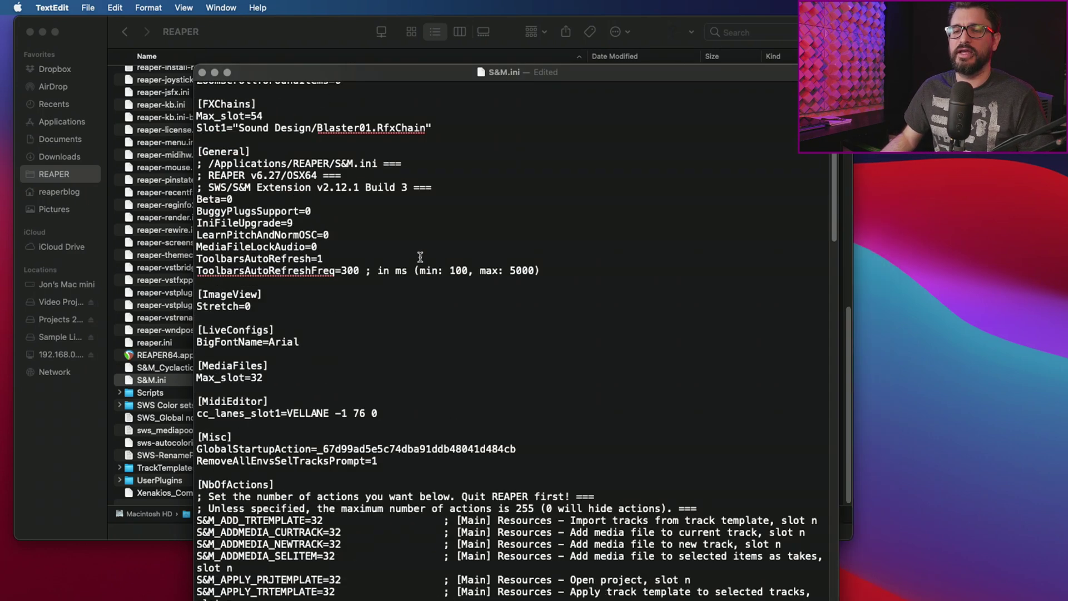
scroll(420, 256, "down", 3)
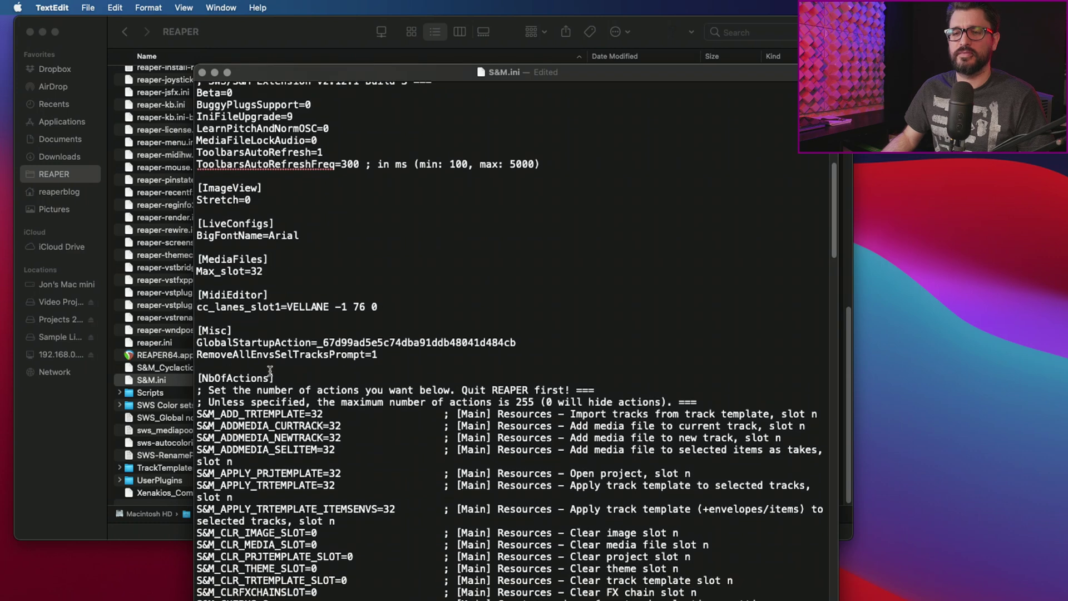
triple_click(271, 376)
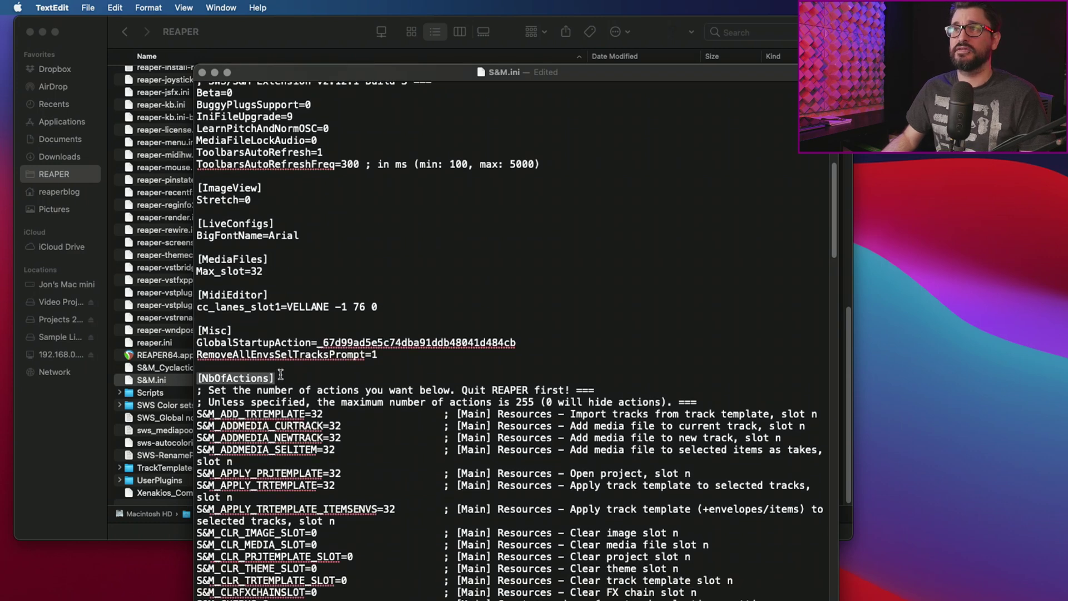
scroll(328, 376, "down", 4)
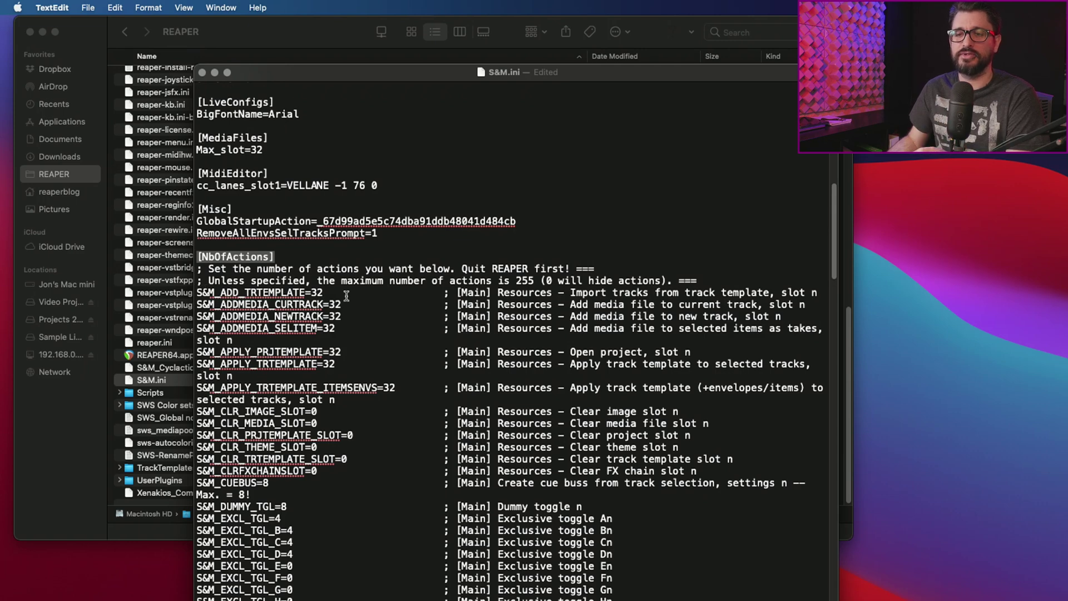
left_click_drag(325, 293, 295, 292)
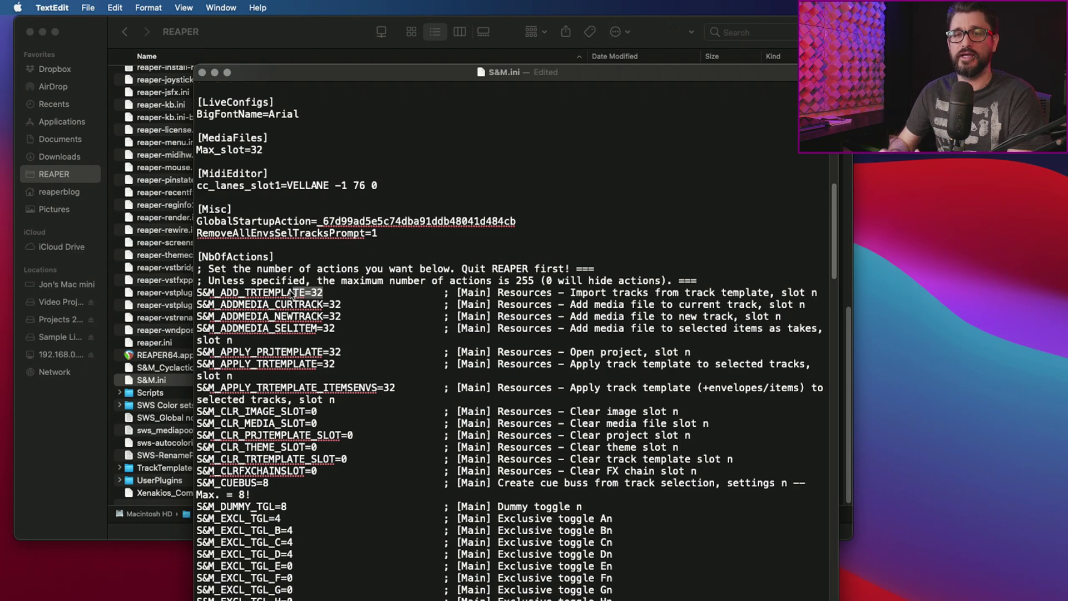
left_click(342, 316)
scroll(345, 318, "down", 4)
left_click_drag(805, 259, 661, 256)
left_click_drag(350, 254, 328, 257)
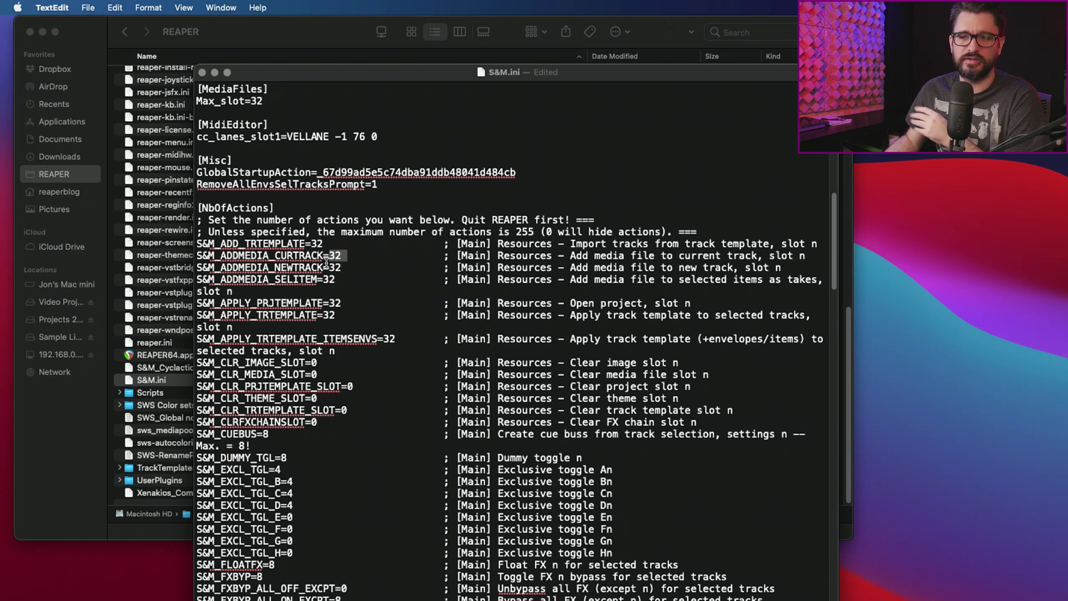
left_click(343, 266)
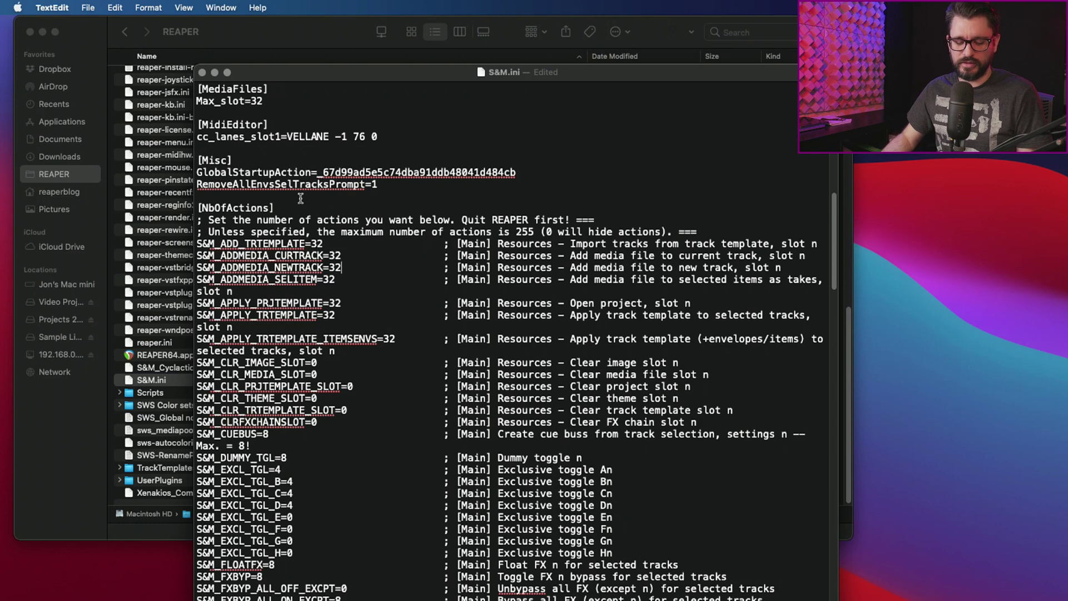
Step: Save S&M.ini and quit TextEdit
key("super+s")
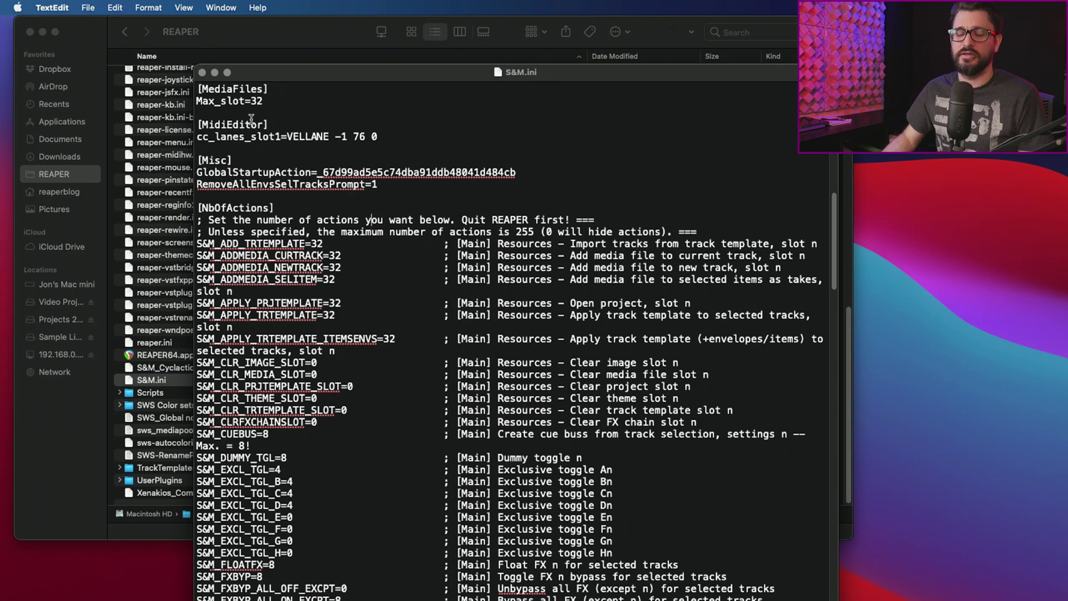
key("super+q")
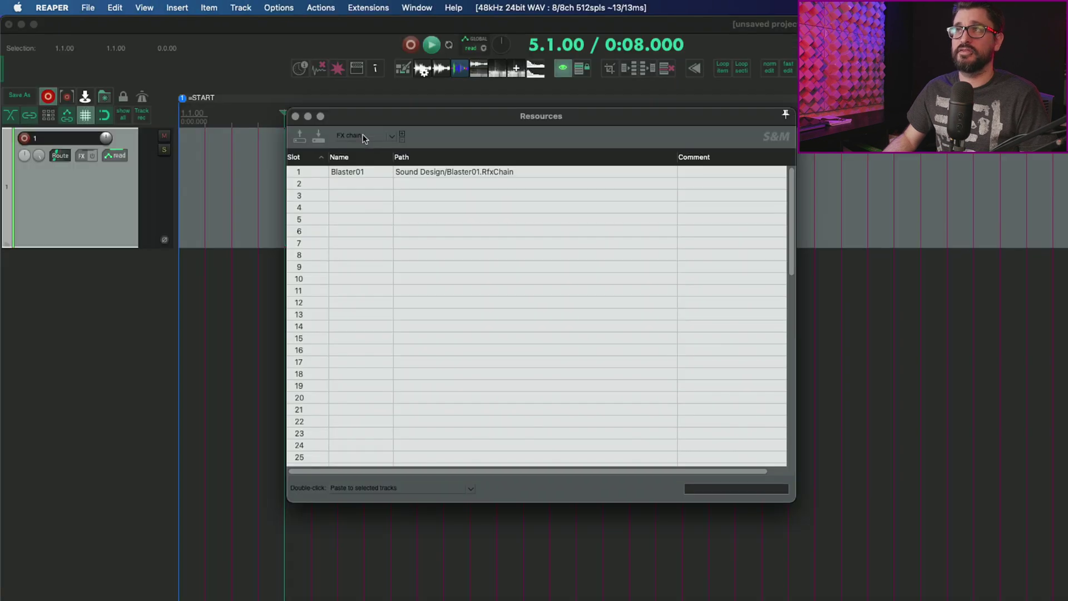
Step: In REAPER, switch the Resources window to the Media file type and look through its slots
left_click(362, 135)
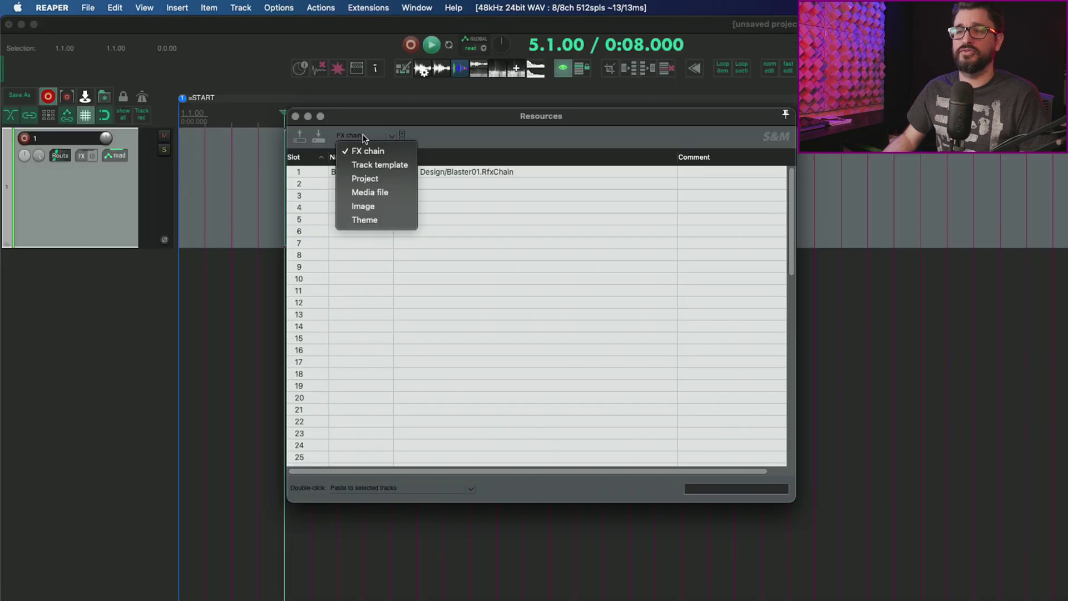
left_click(391, 195)
left_click(330, 175)
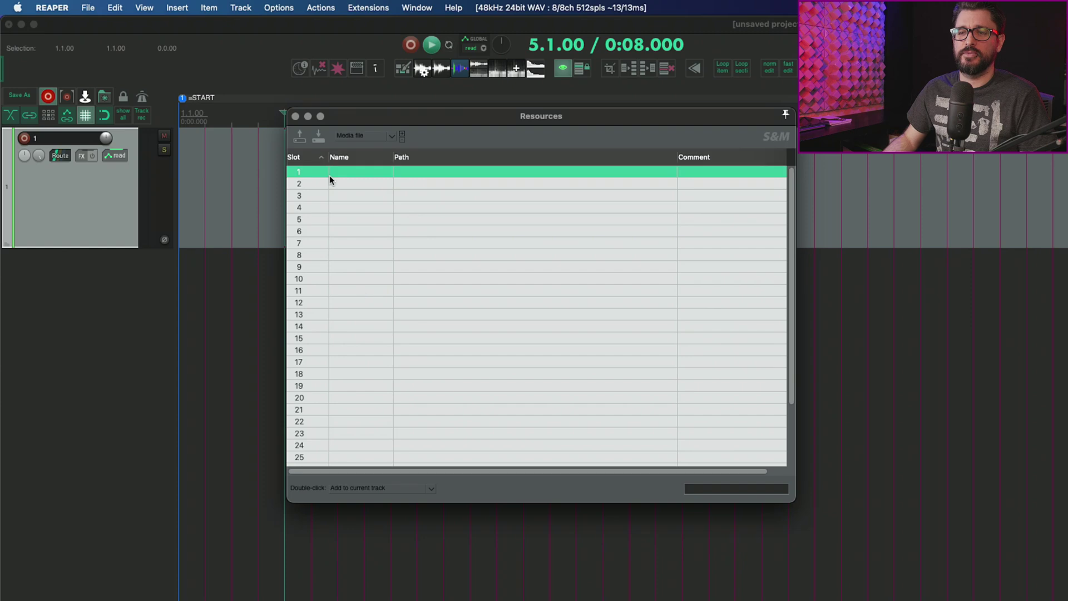
scroll(344, 416, "down", 3)
scroll(344, 420, "down", 2)
scroll(344, 420, "up", 5)
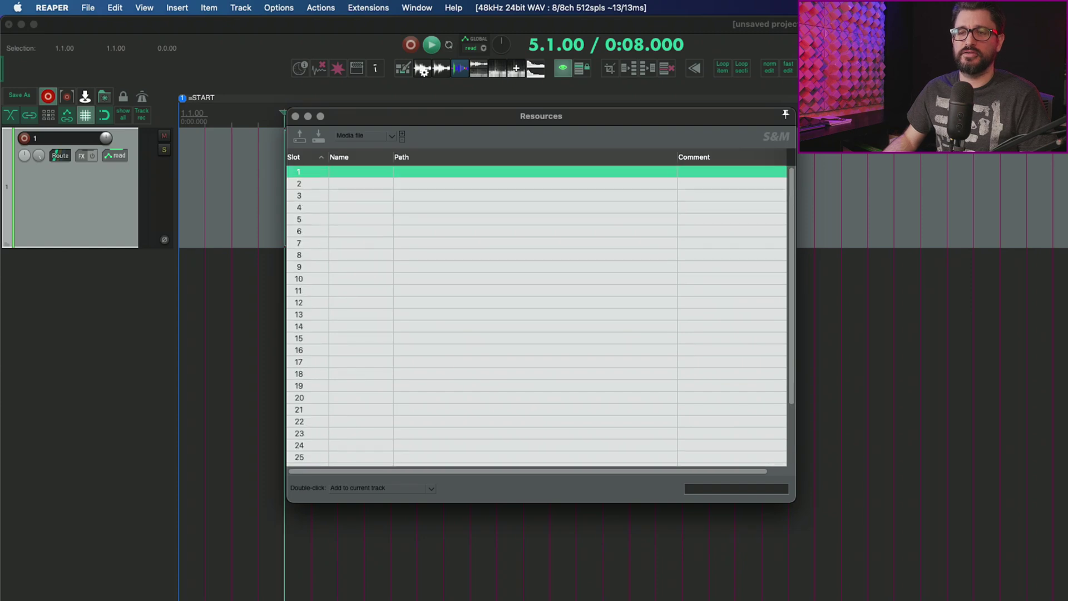
Step: Open the Actions list and filter it for "resources media"
left_click(241, 193)
key("shift+slash")
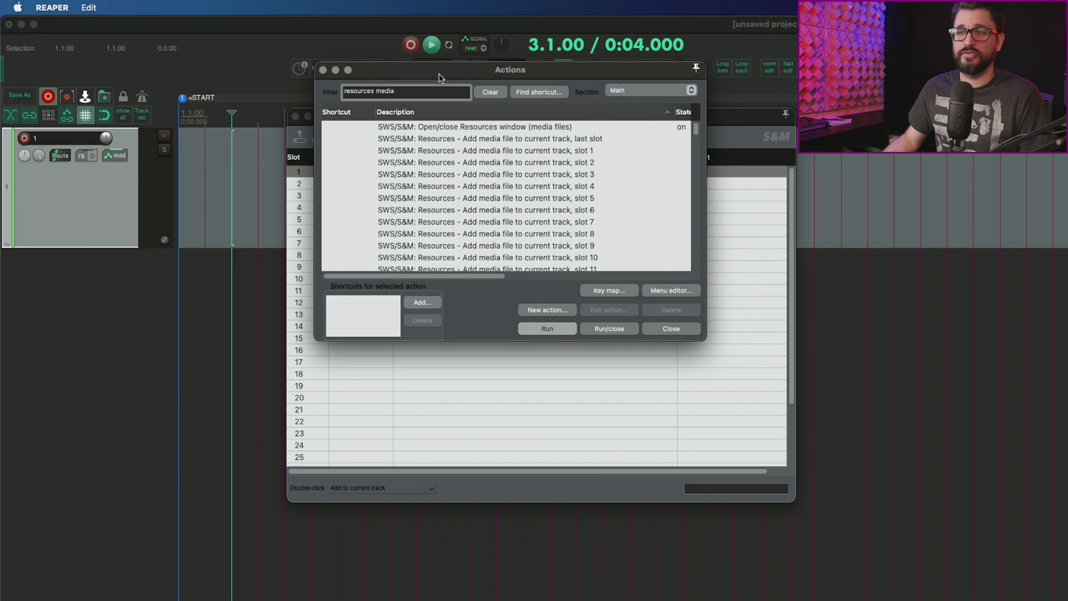
left_click_drag(438, 73, 475, 81)
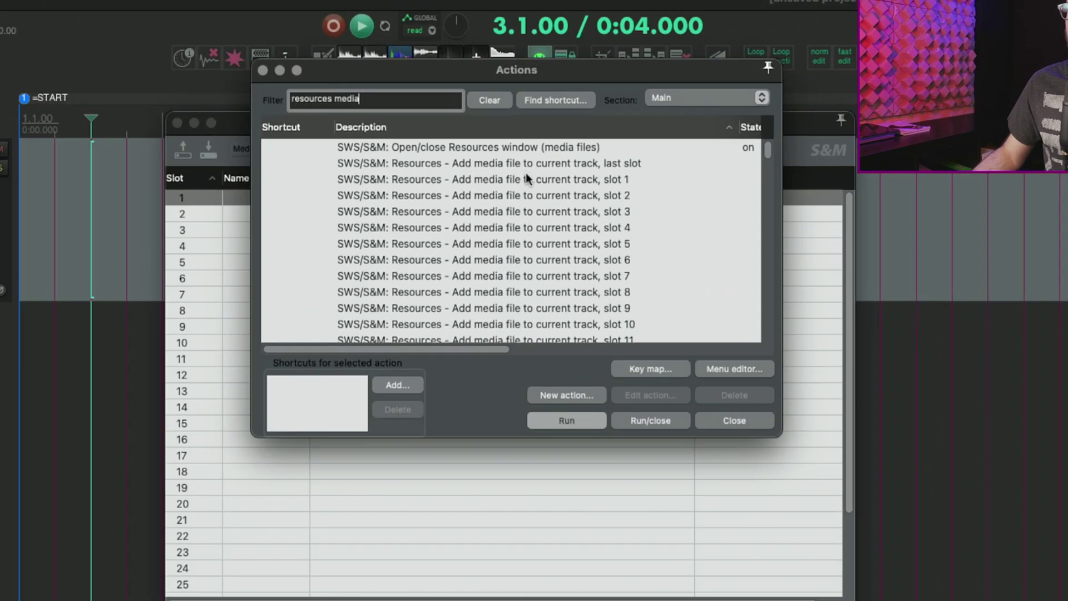
Step: Examine the slot actions that add media files to the current track, a new track, or selected items as takes
left_click(571, 161)
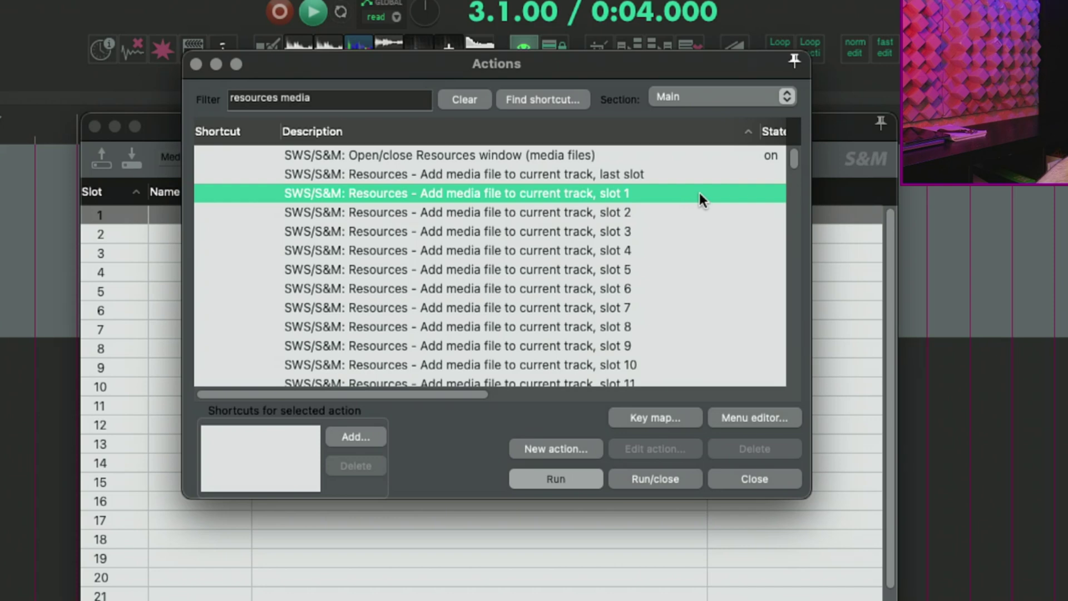
scroll(692, 330, "down", 10)
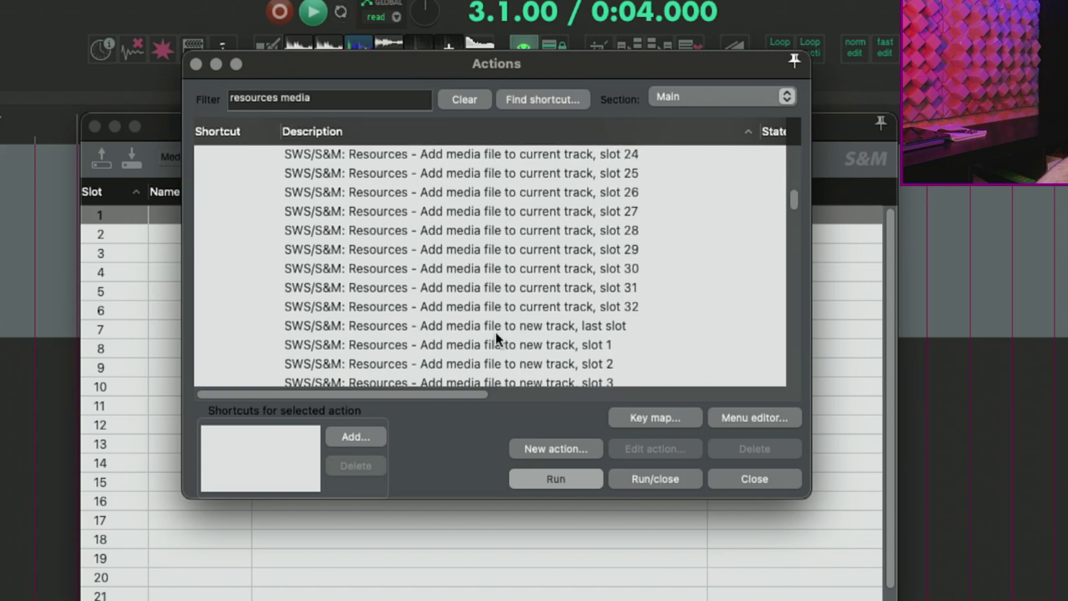
left_click(495, 327)
scroll(606, 357, "down", 7)
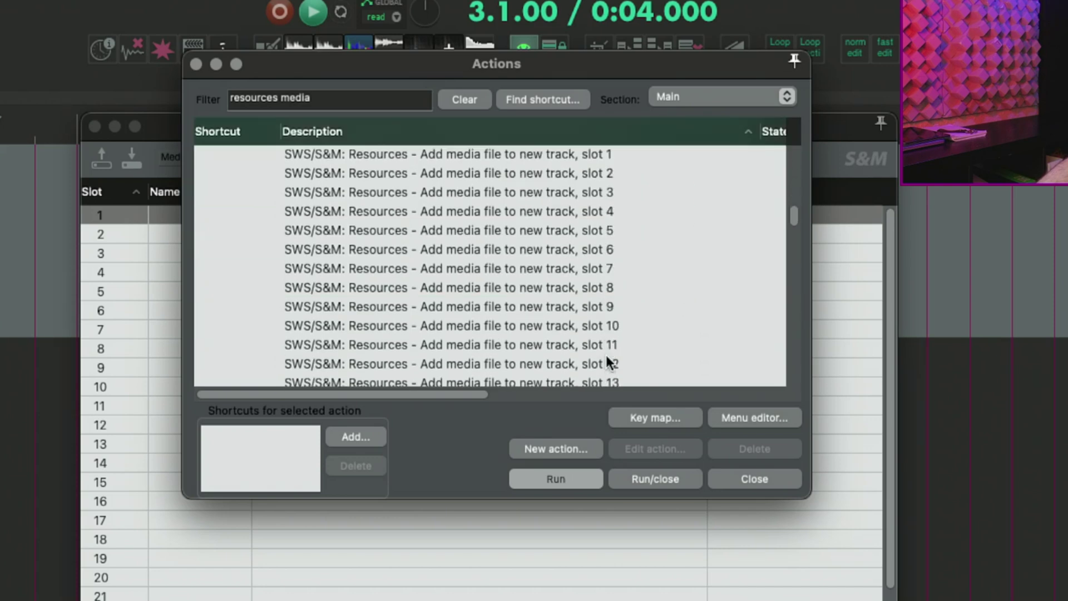
scroll(607, 357, "down", 6)
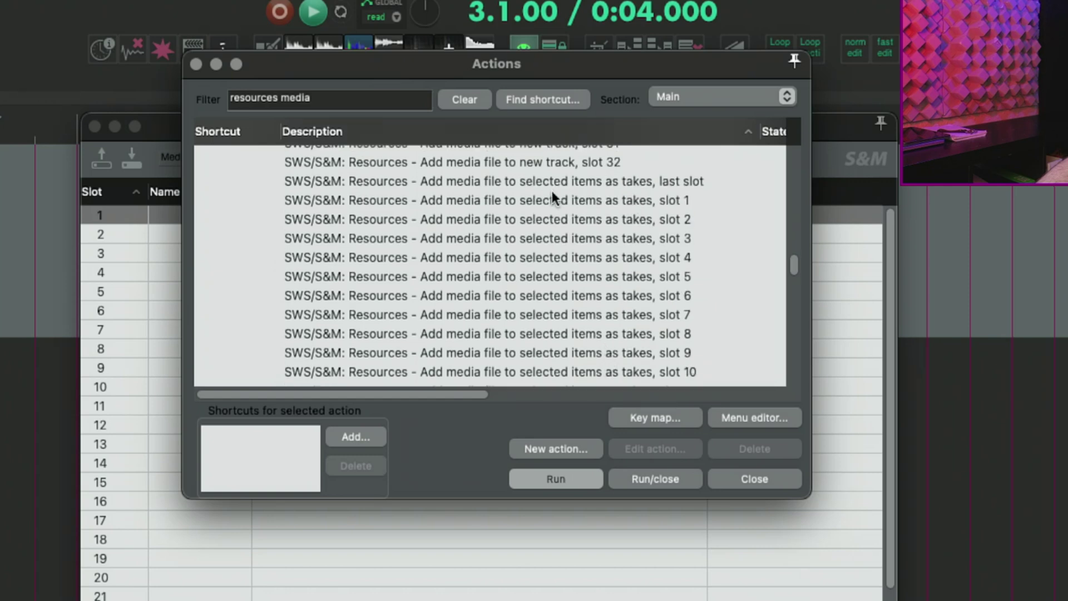
left_click(547, 199)
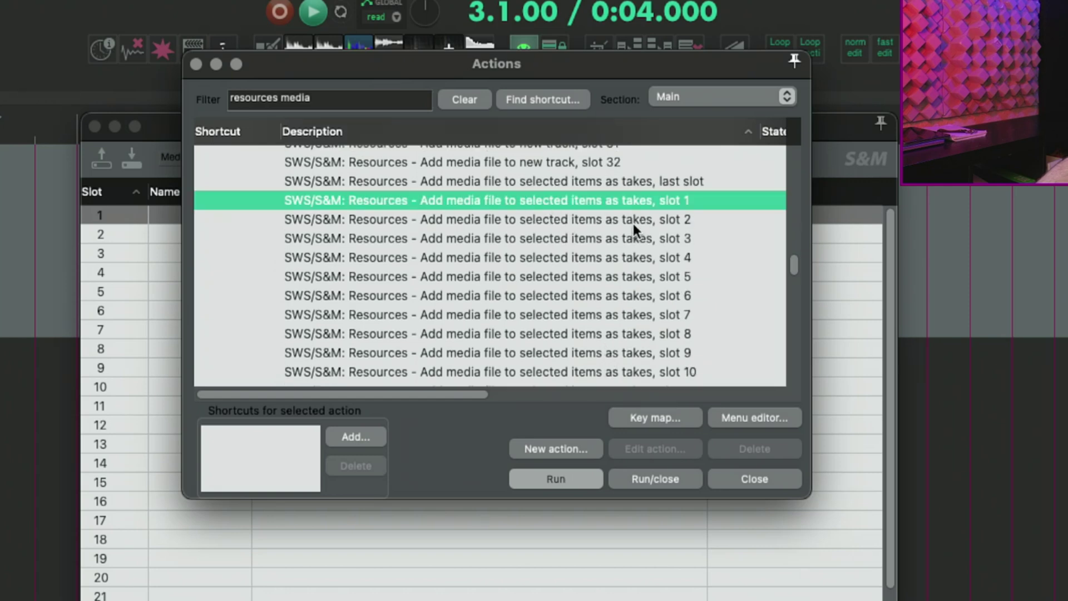
scroll(724, 235, "down", 12)
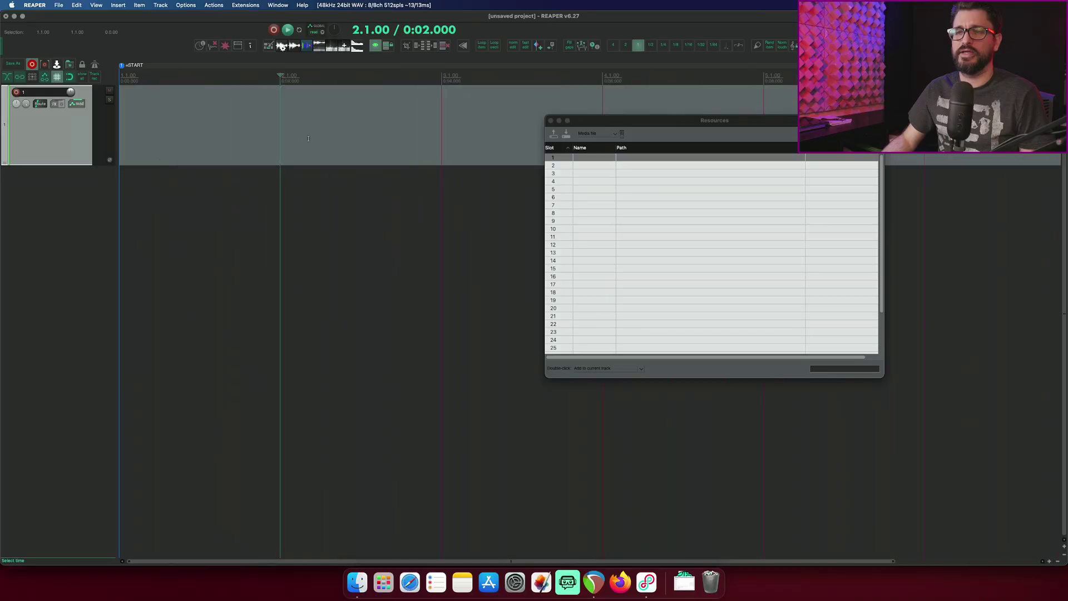
Step: Create a one-measure MIDI item at the start of track 1 and open it in the MIDI editor
scroll(304, 140, "down", 1)
left_click_drag(266, 127, 120, 117)
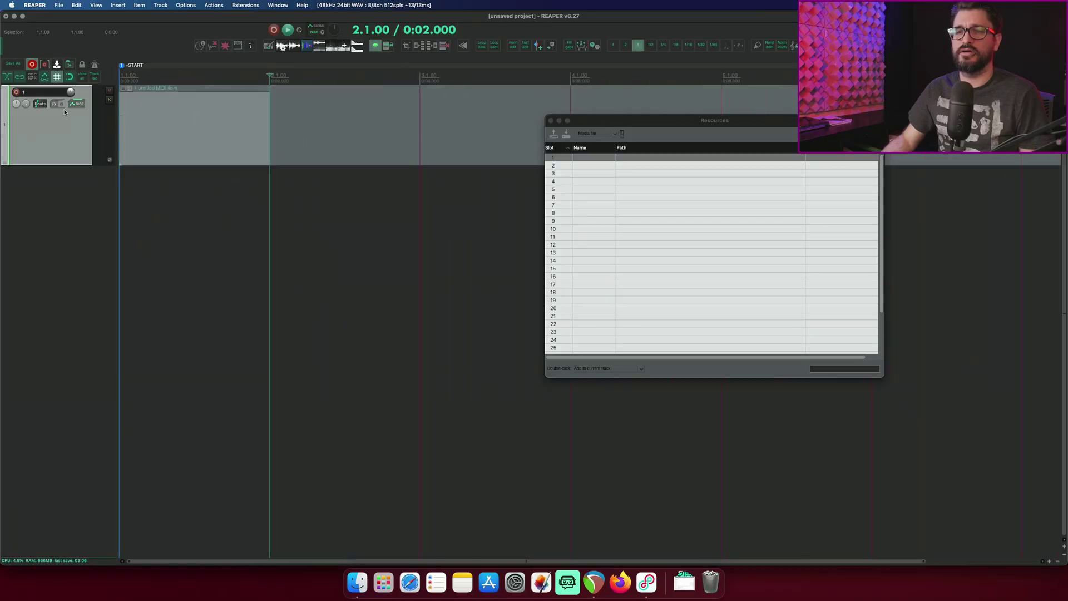
double_click(162, 124)
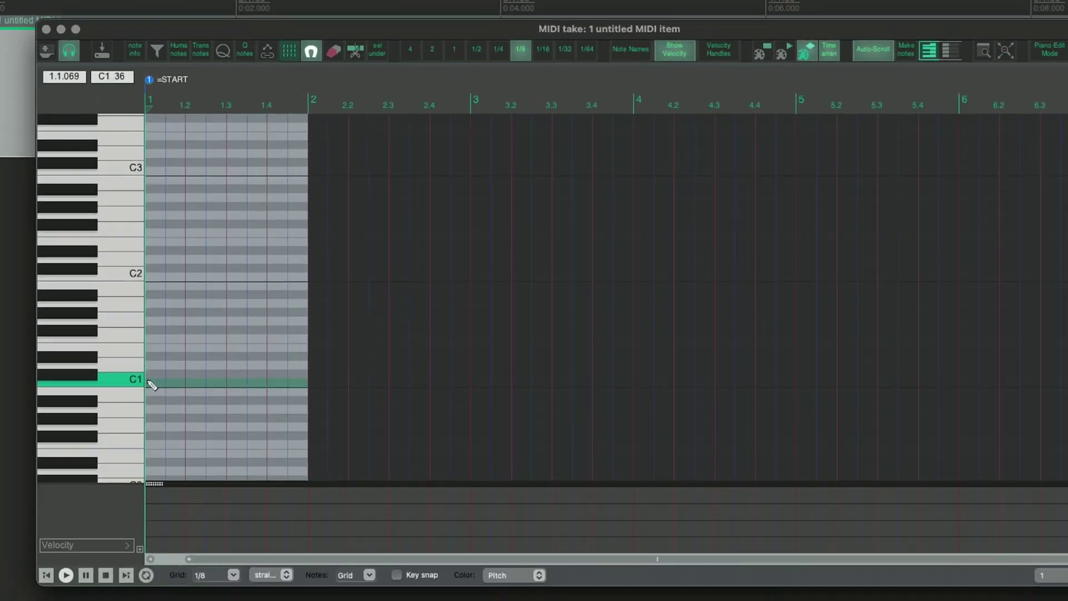
Step: Set the MIDI grid to 1/4 and enter four C1 notes, one on each beat of measure 1
left_click(152, 384)
left_click(497, 51)
left_click(185, 383)
left_click(226, 383)
left_click(272, 384)
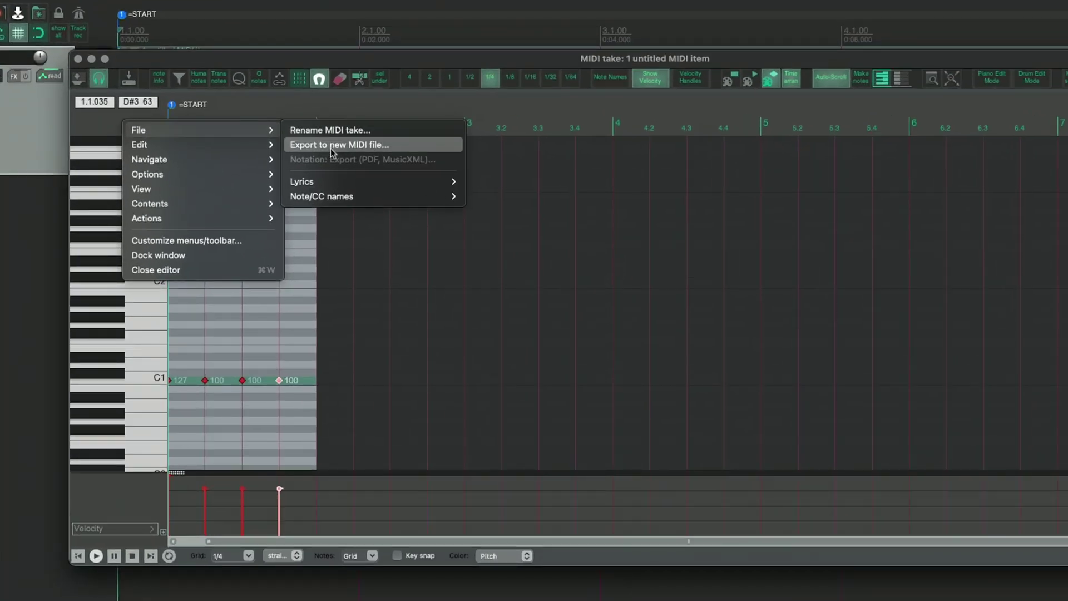
Step: Start exporting the pattern as a MIDI file and create a "Default MIDI Patterns" folder inside Sample Library's MIDI FILES folder
left_click(330, 145)
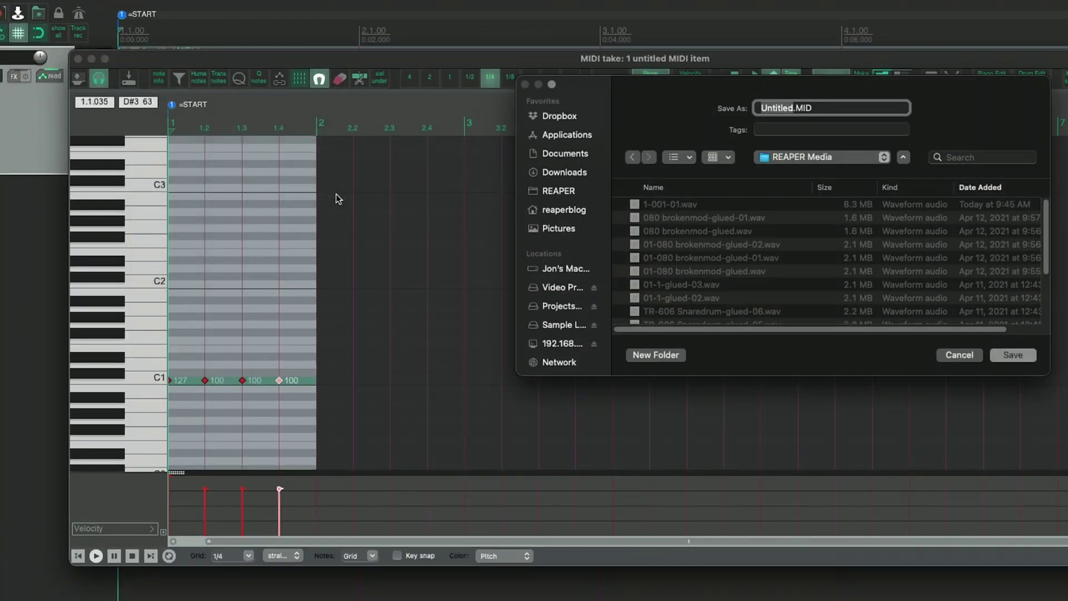
left_click_drag(670, 102, 482, 103)
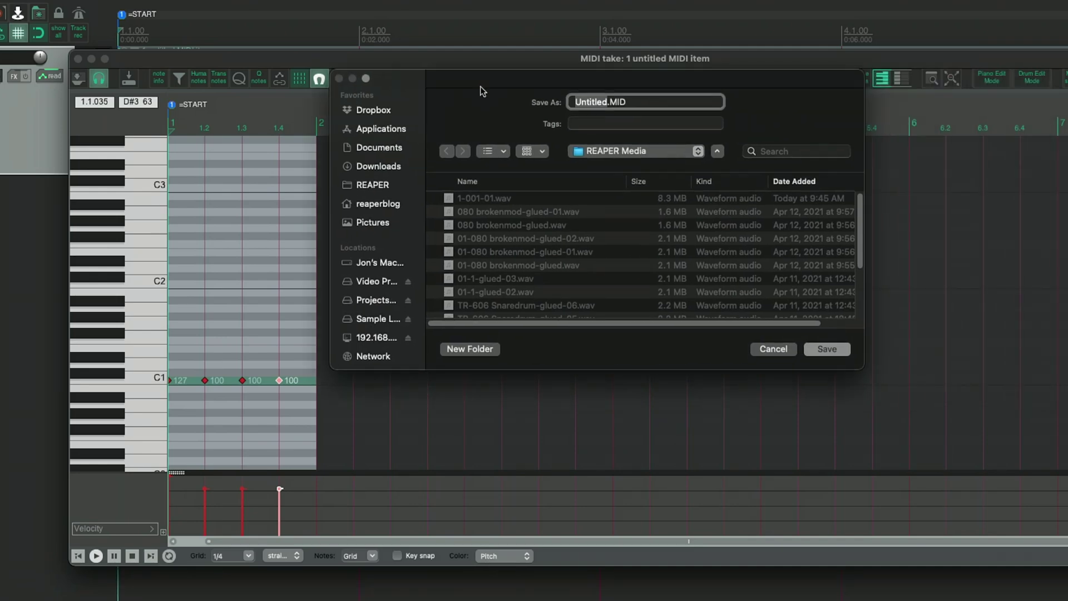
left_click(380, 319)
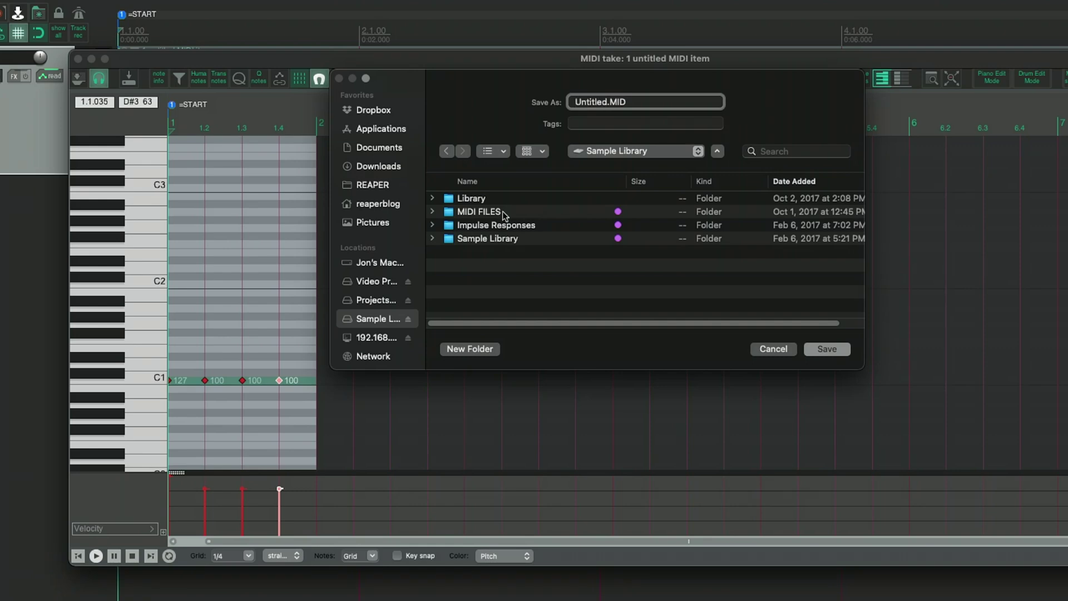
double_click(504, 214)
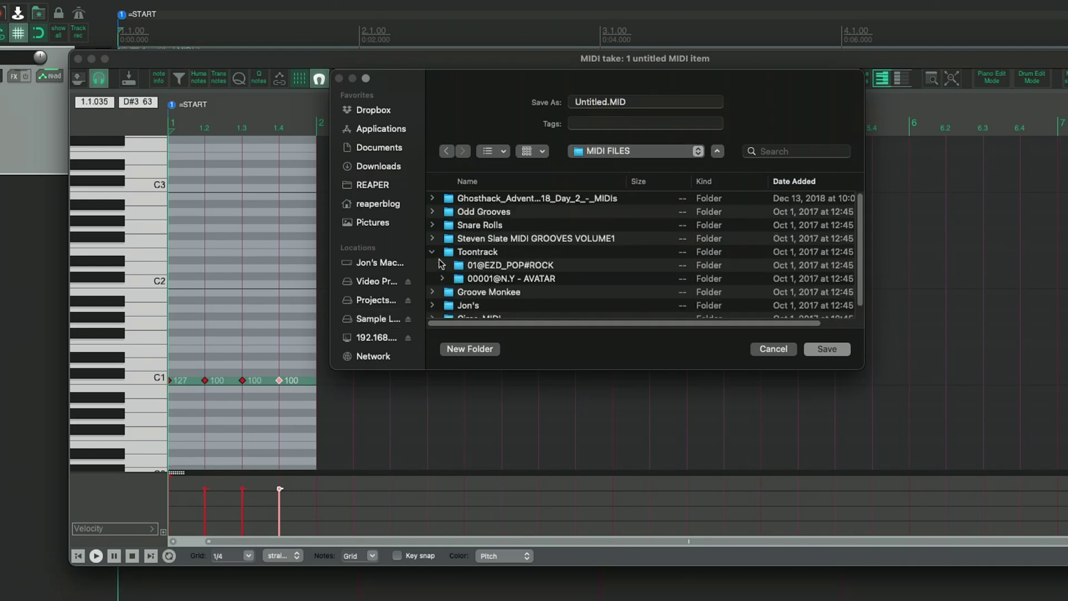
left_click(459, 349)
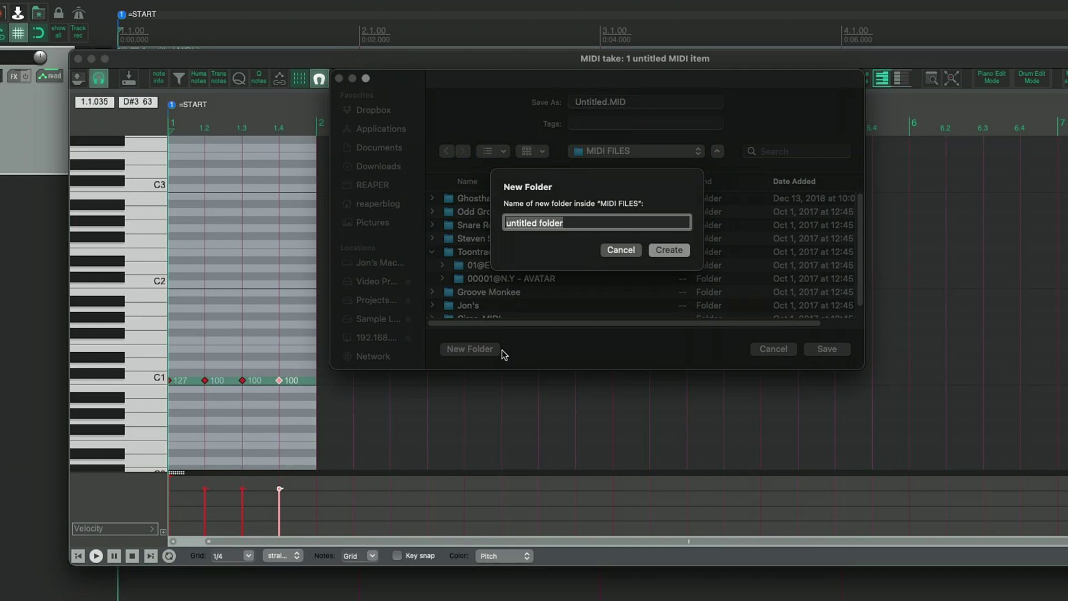
type("Default MIDI Patterns")
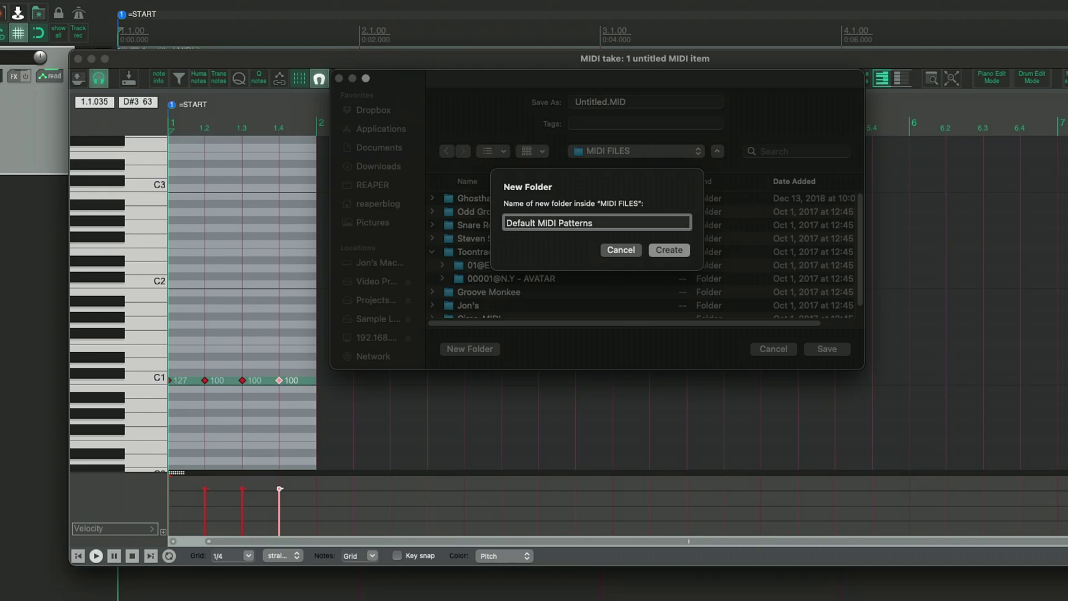
key("Return")
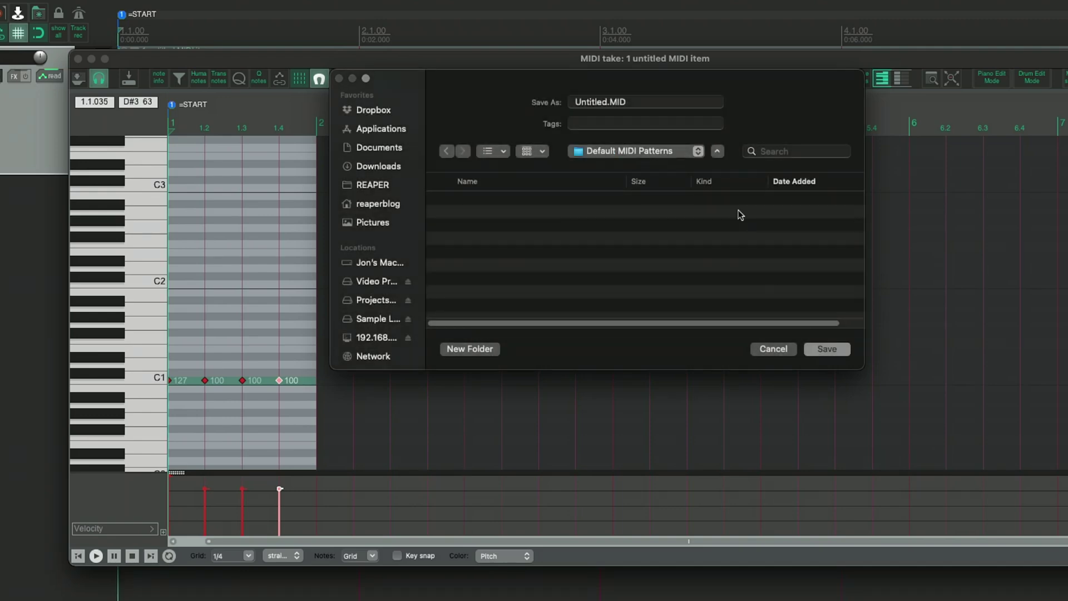
Step: Name the exported pattern "Kick quarters.MID" and save it in the Default MIDI Patterns folder
double_click(590, 102)
type("Kick quarte")
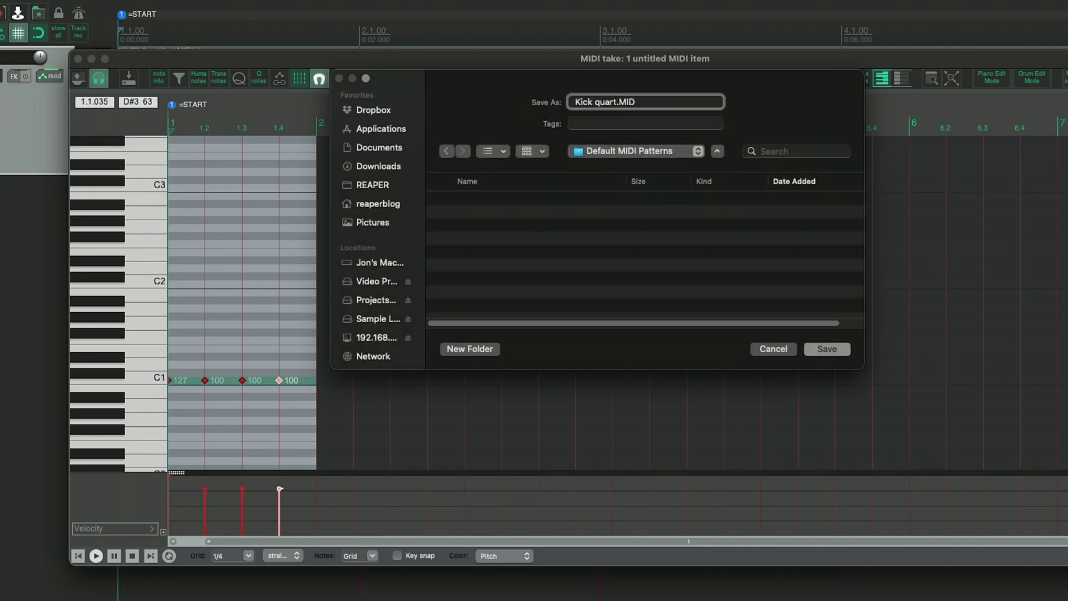
type("rs")
key("Return")
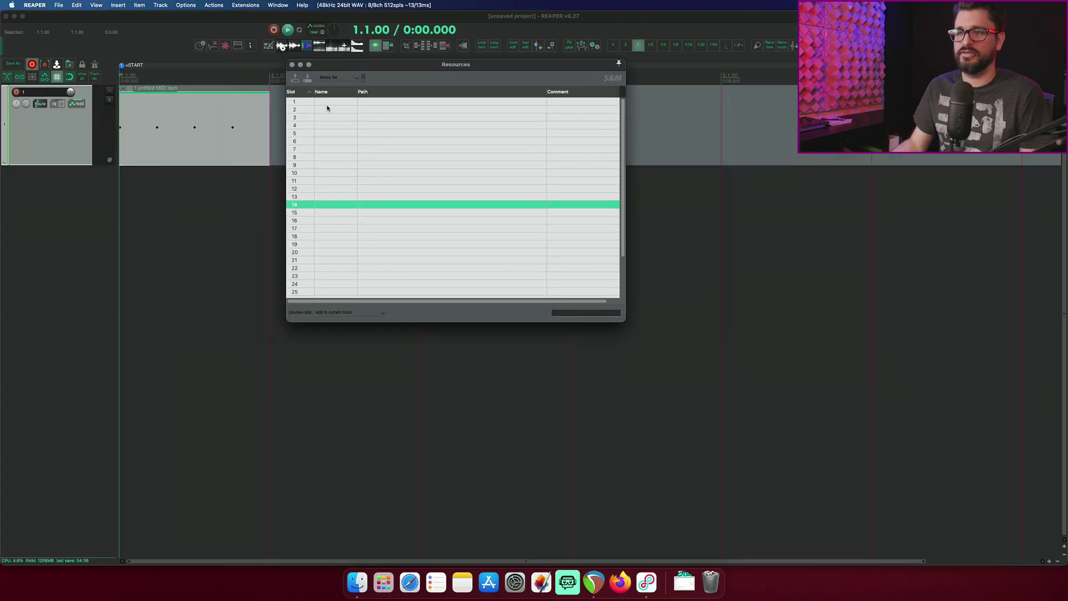
Step: Load Kick quarters.MID from the Default MIDI Patterns folder into slot 1 of the Resources media file list
left_click(326, 101)
right_click(327, 101)
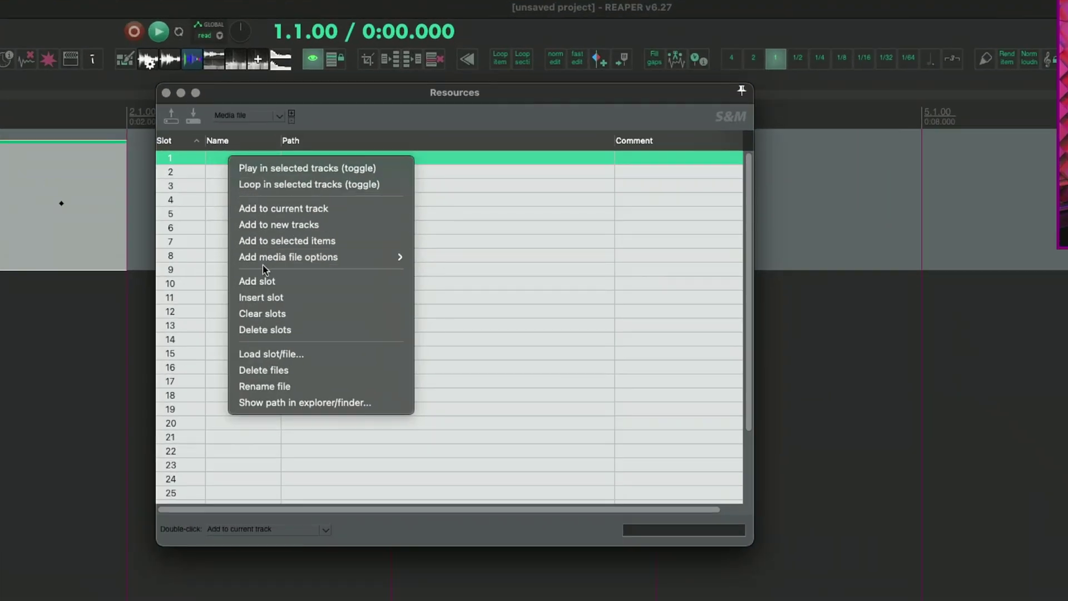
left_click(332, 356)
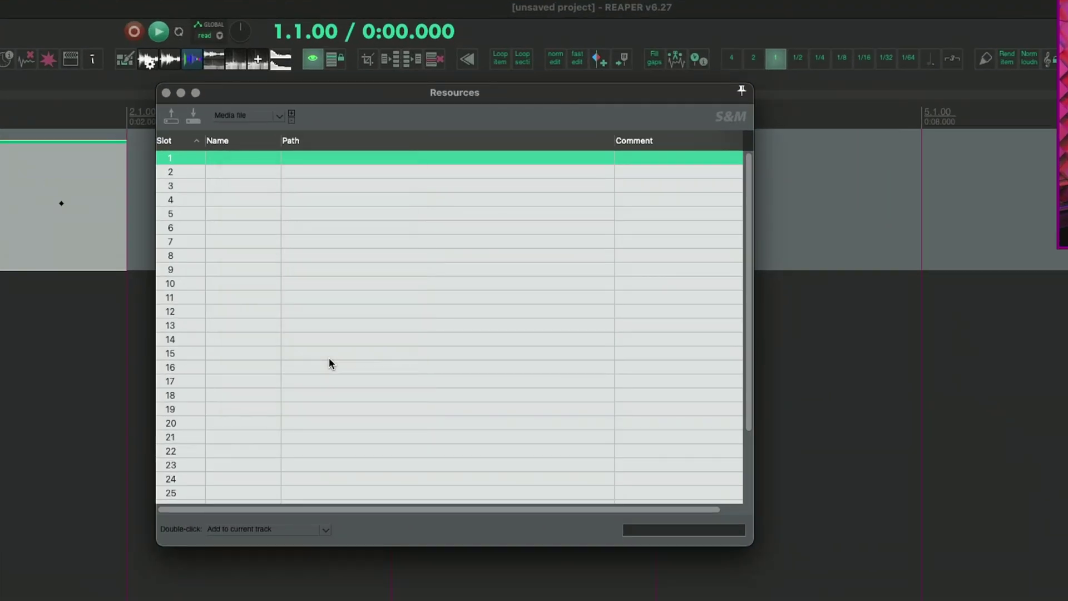
left_click(466, 237)
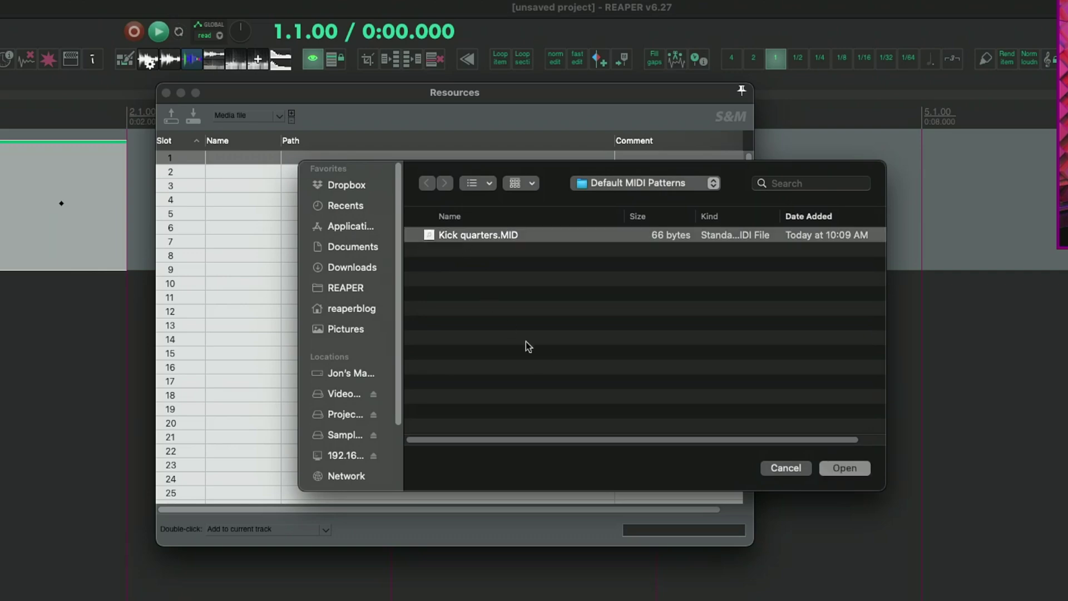
left_click(844, 470)
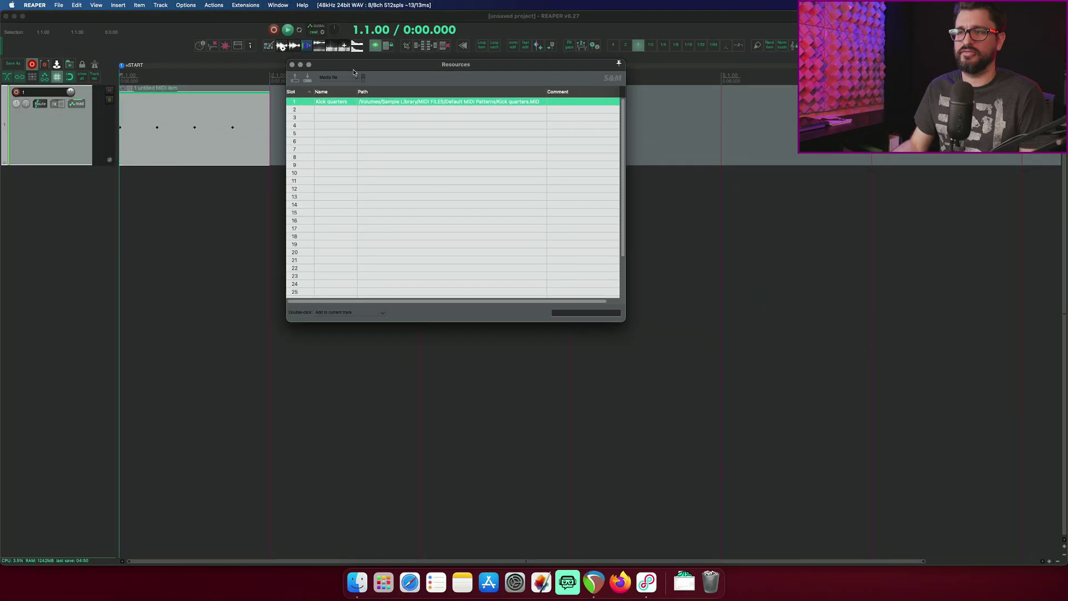
Step: Place the edit cursor at measure 3 and add the Kick quarters pattern from slot 1 to the current track
left_click_drag(277, 95, 908, 238)
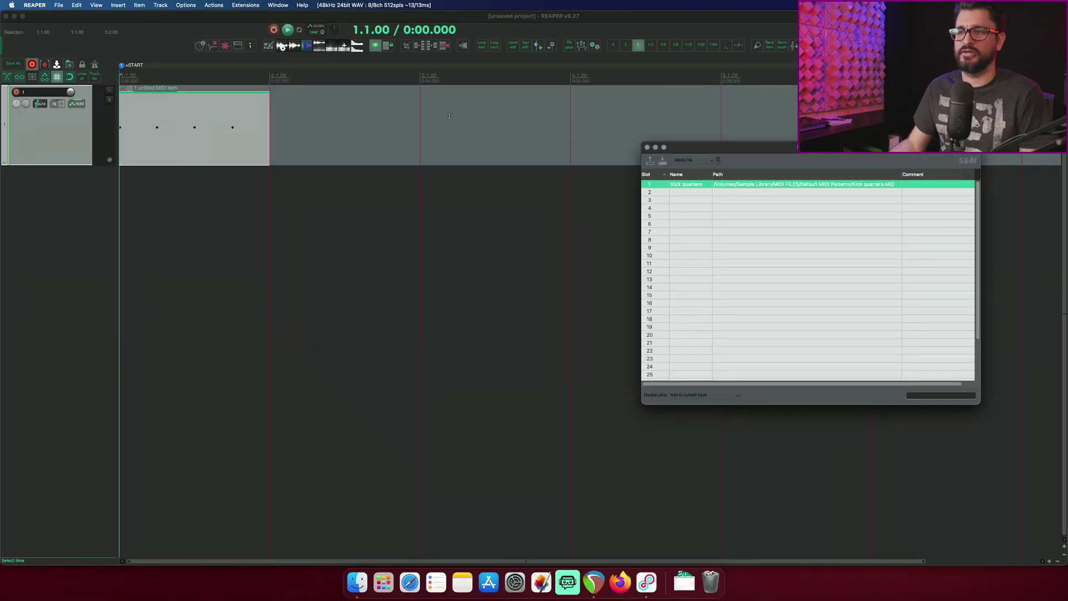
left_click(450, 113)
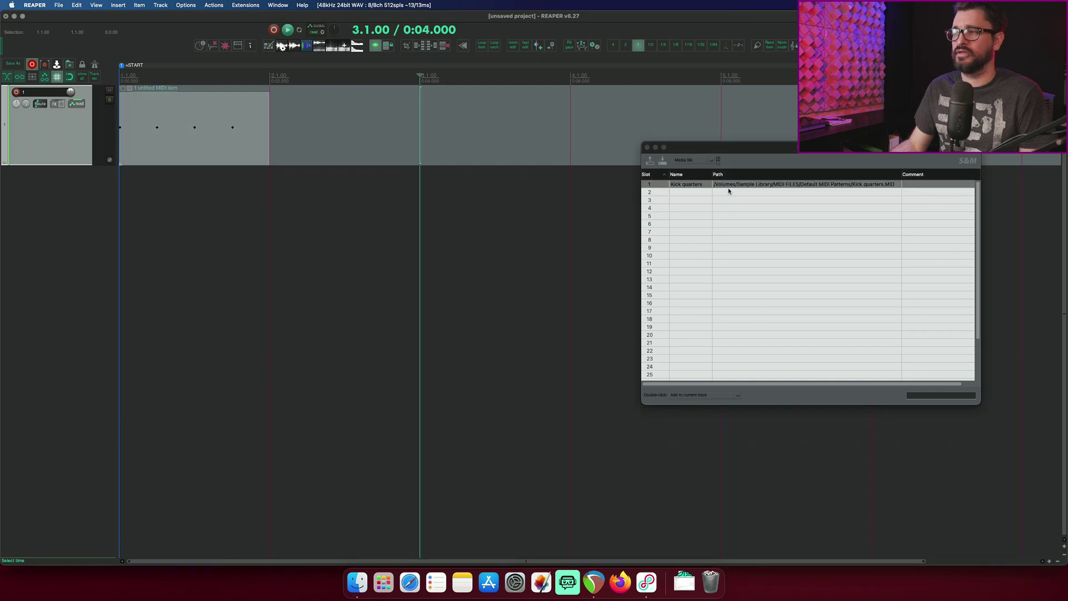
left_click_drag(724, 148, 572, 87)
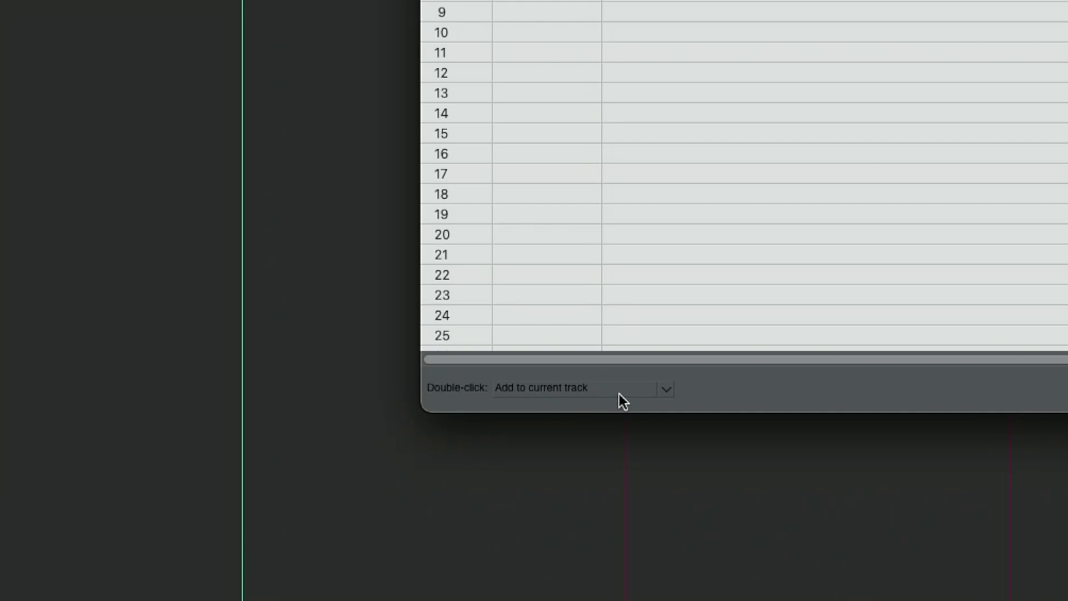
left_click(572, 336)
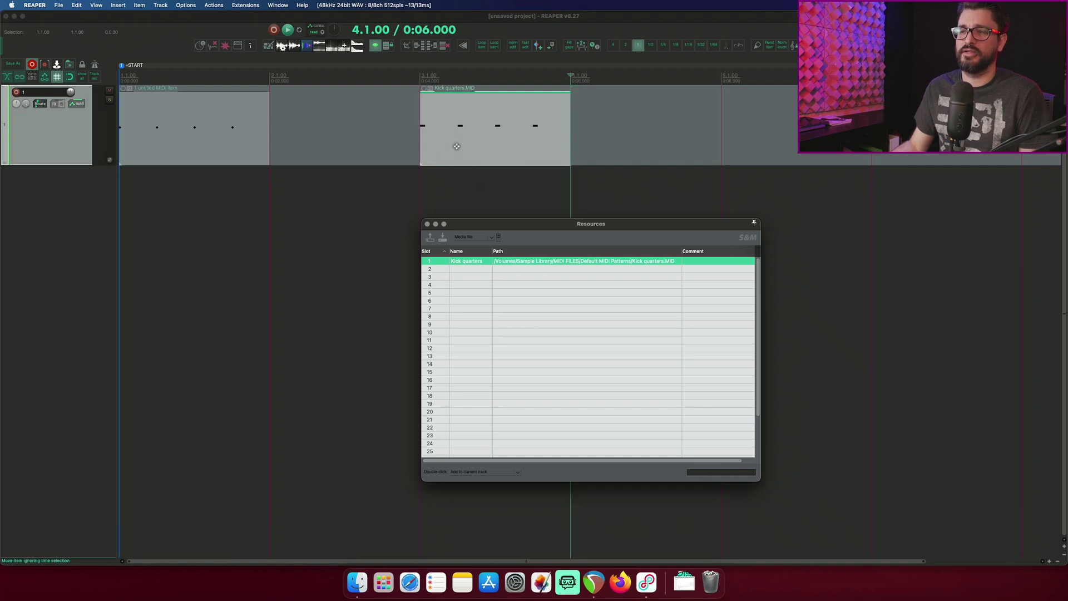
left_click(458, 150)
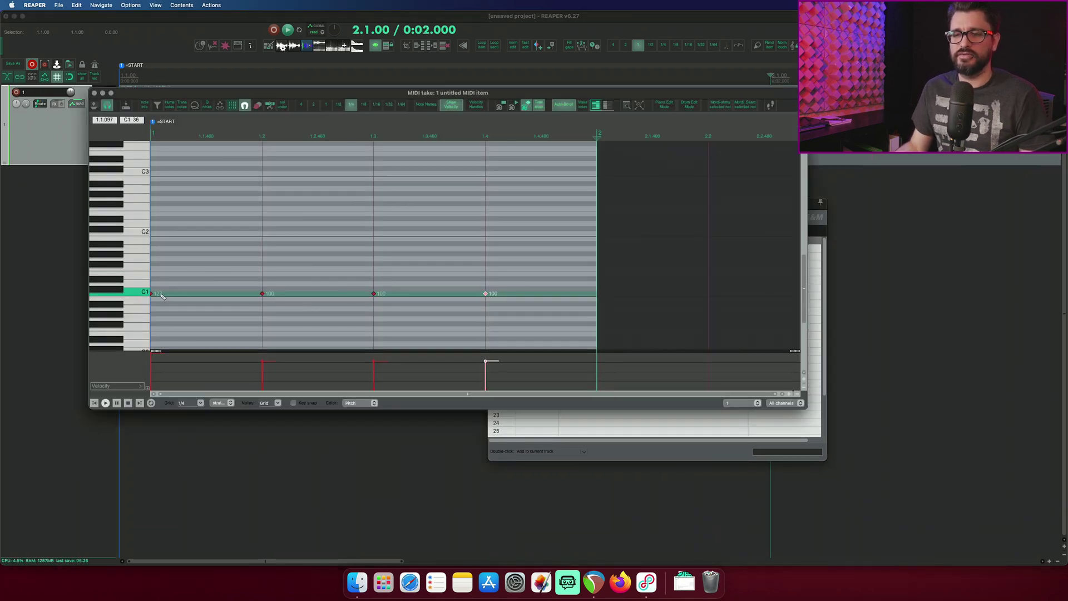
Step: Delete the C1 notes on beats 1 and 3 of the original MIDI item and raise the remaining two to velocity 127
left_click(151, 292)
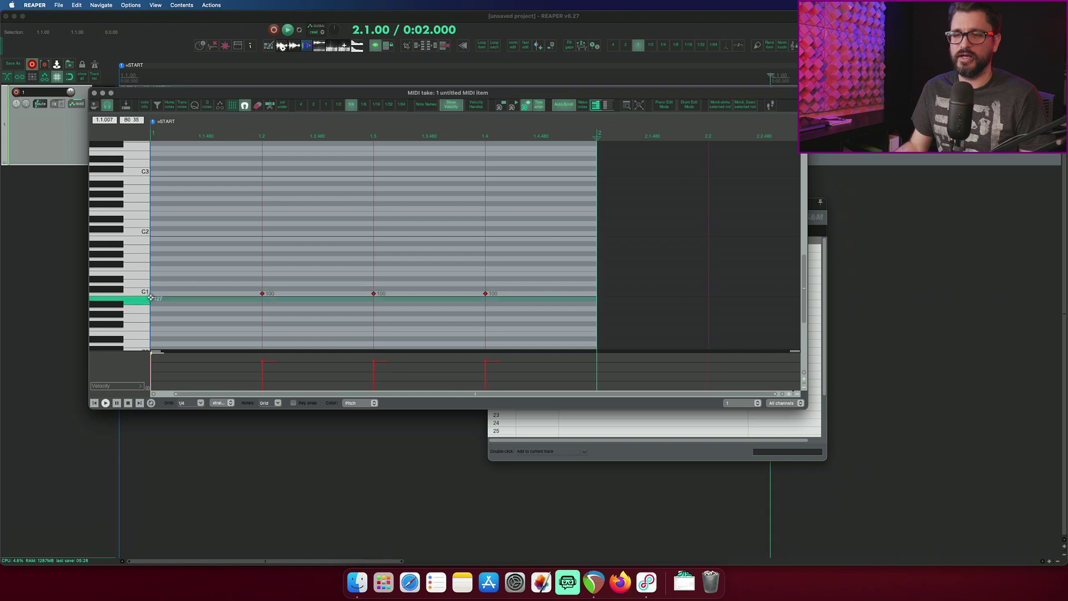
double_click(154, 292)
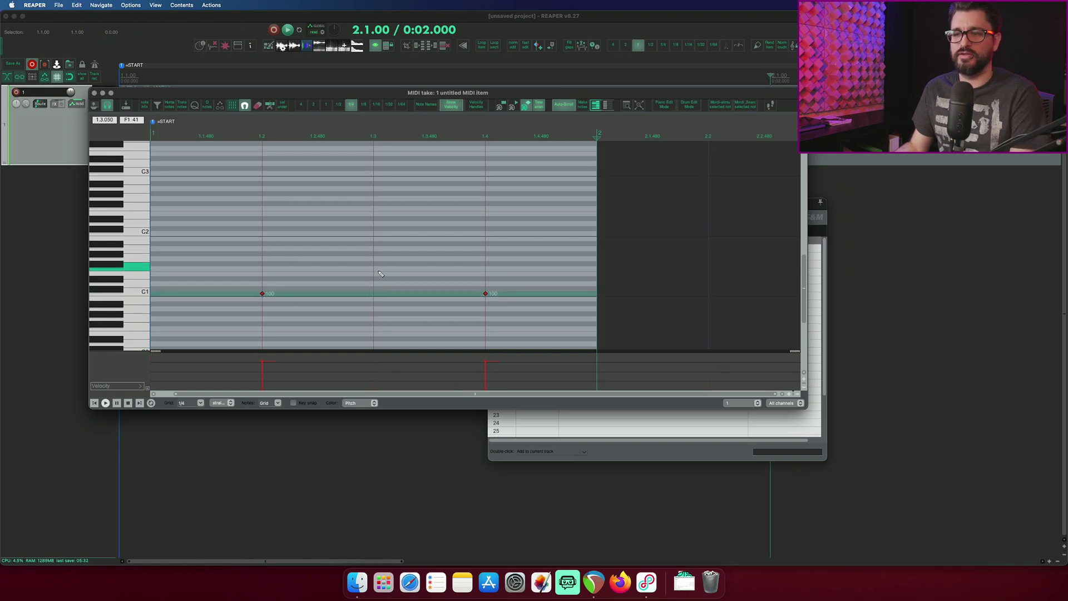
left_click_drag(271, 296, 598, 331)
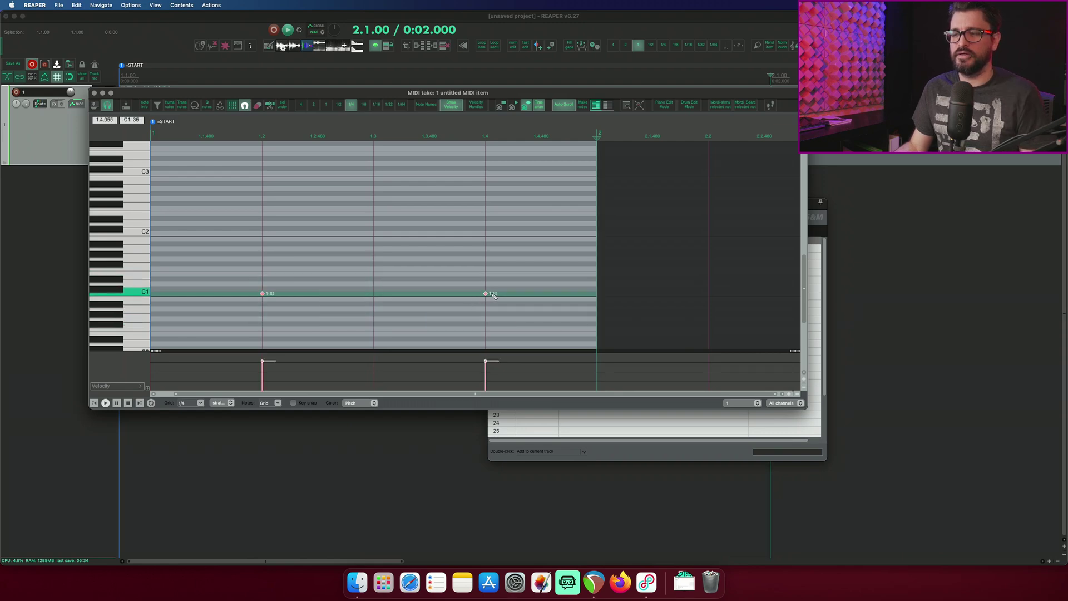
left_click_drag(488, 293, 498, 203)
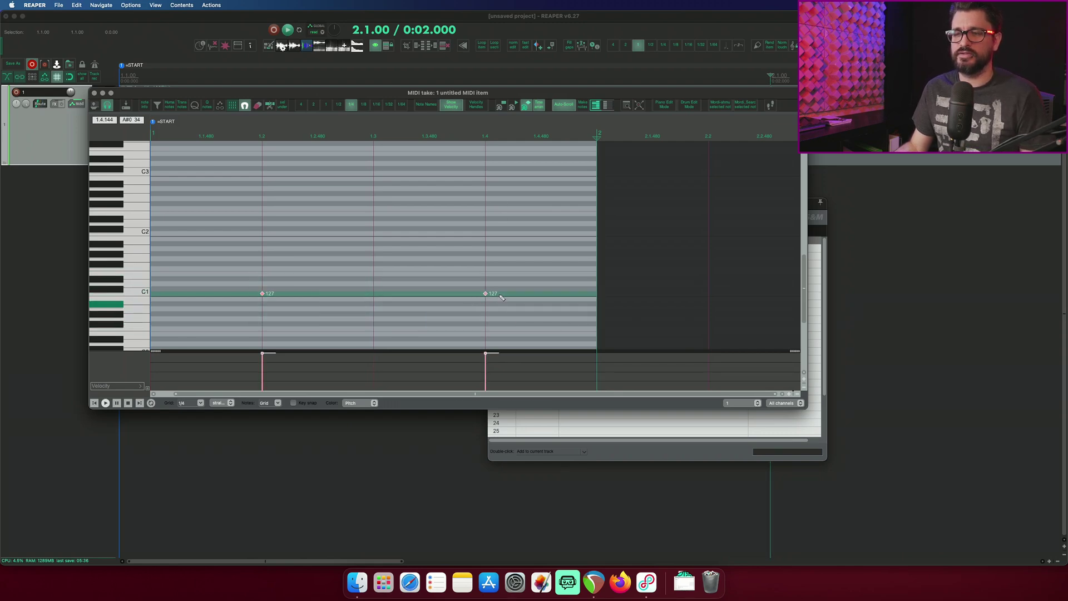
Step: Export the two-note backbeat pattern as "Snare 1.MID" to the Default MIDI Patterns folder
right_click(139, 132)
mouse_move(140, 142)
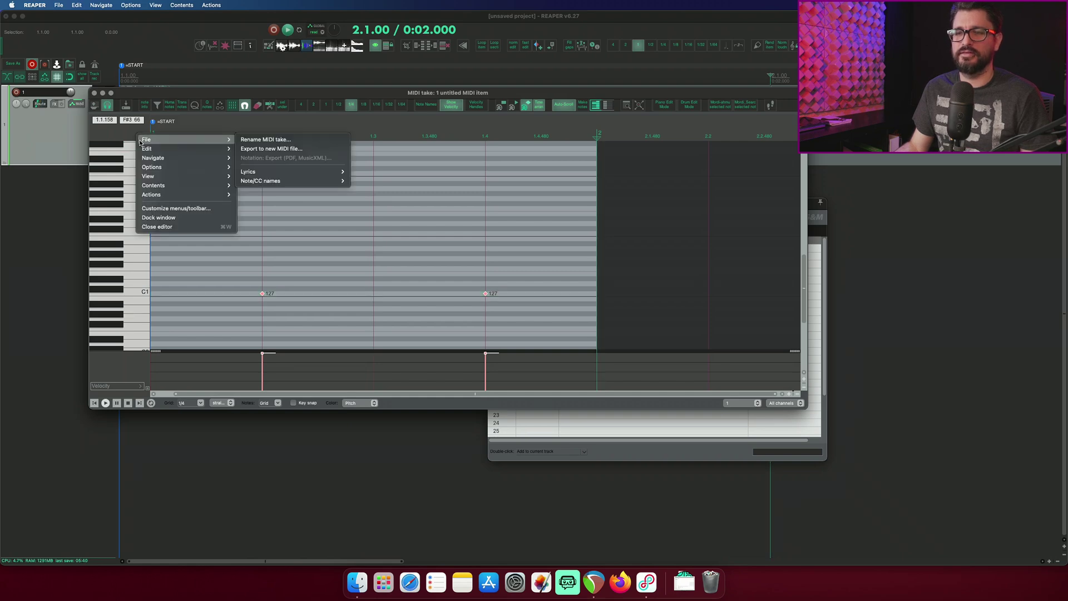
left_click(271, 148)
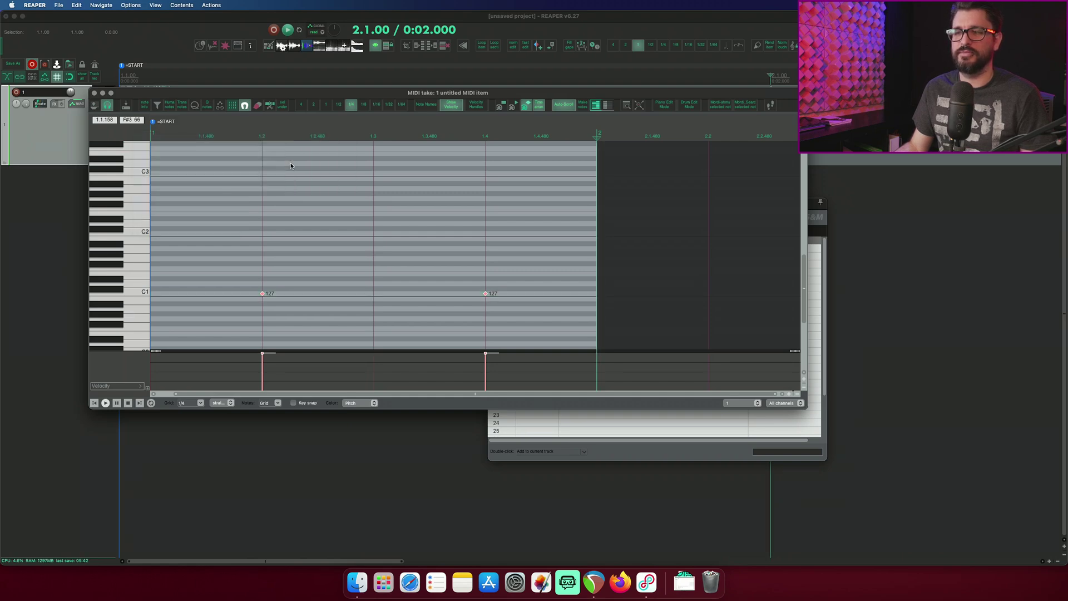
left_click(542, 155)
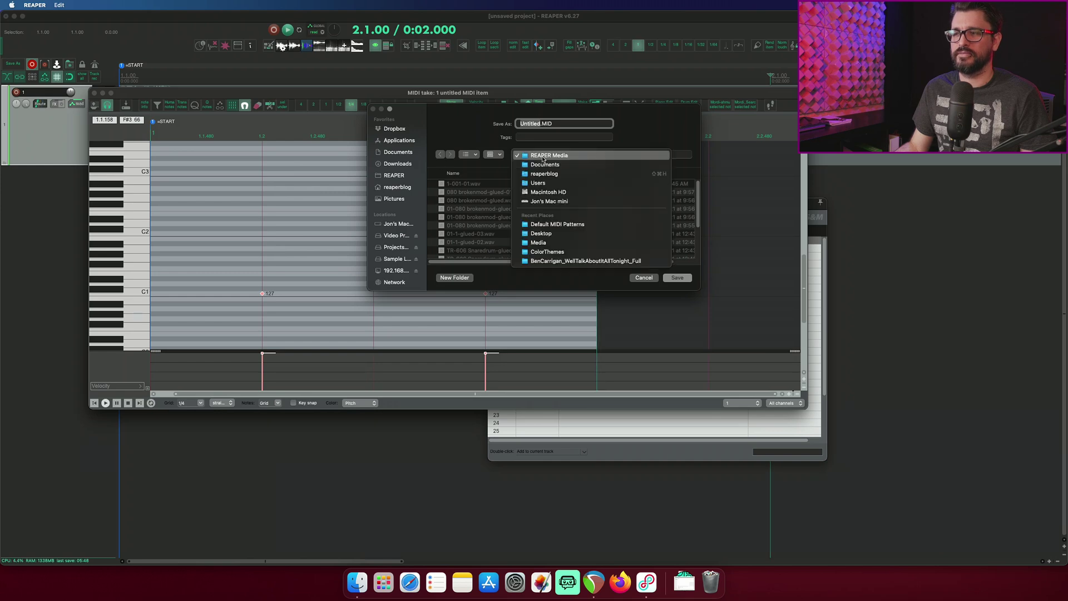
left_click(561, 224)
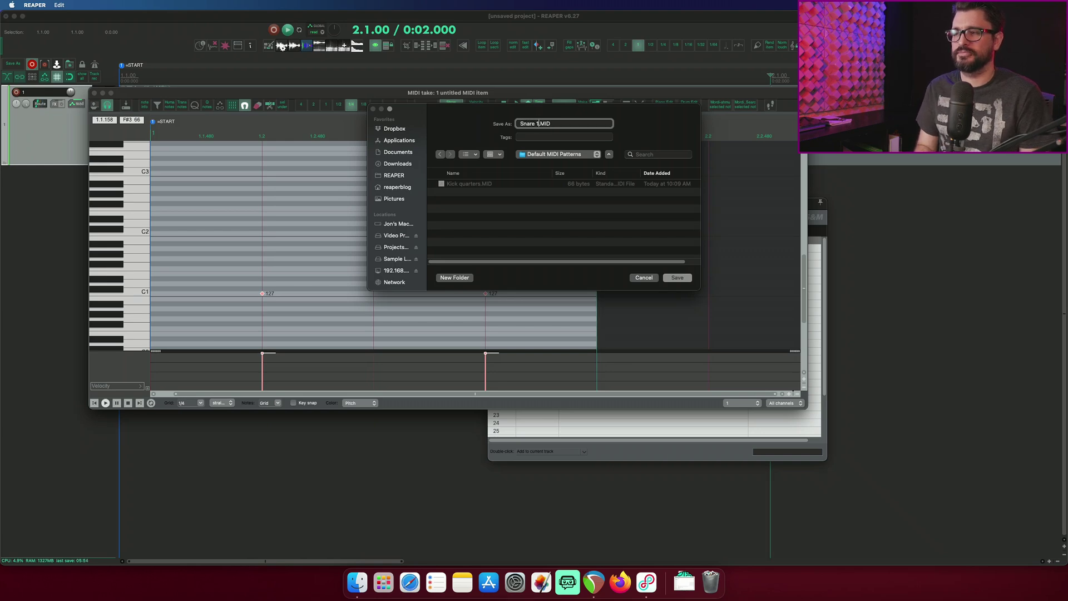
key("Return")
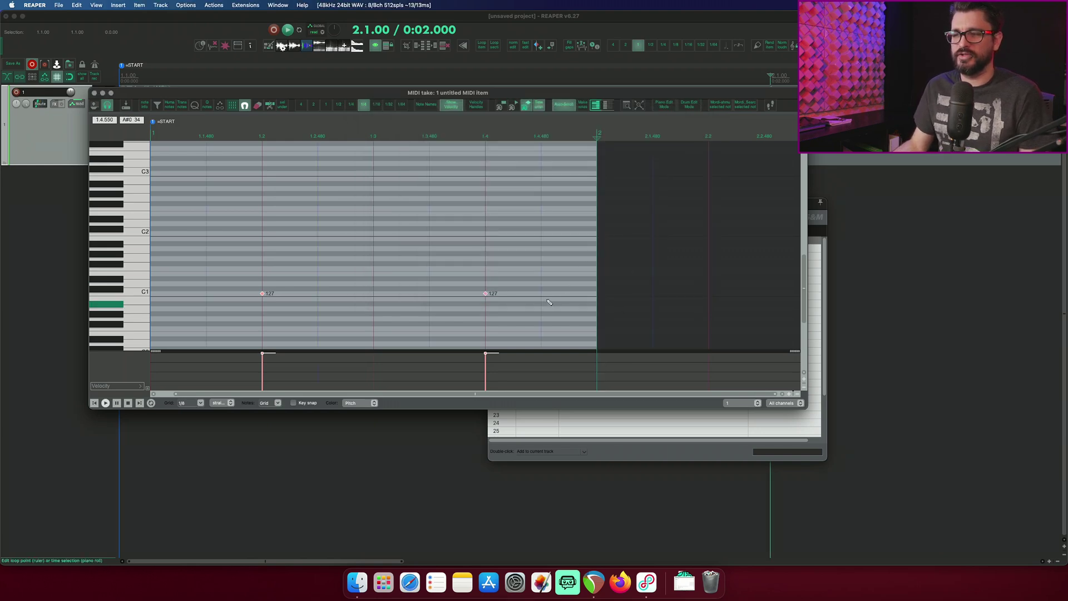
Step: Add a C1 note on the last eighth of measure 1 and export the pattern as "Snare 2.MID" to Default MIDI Patterns
left_click(543, 295)
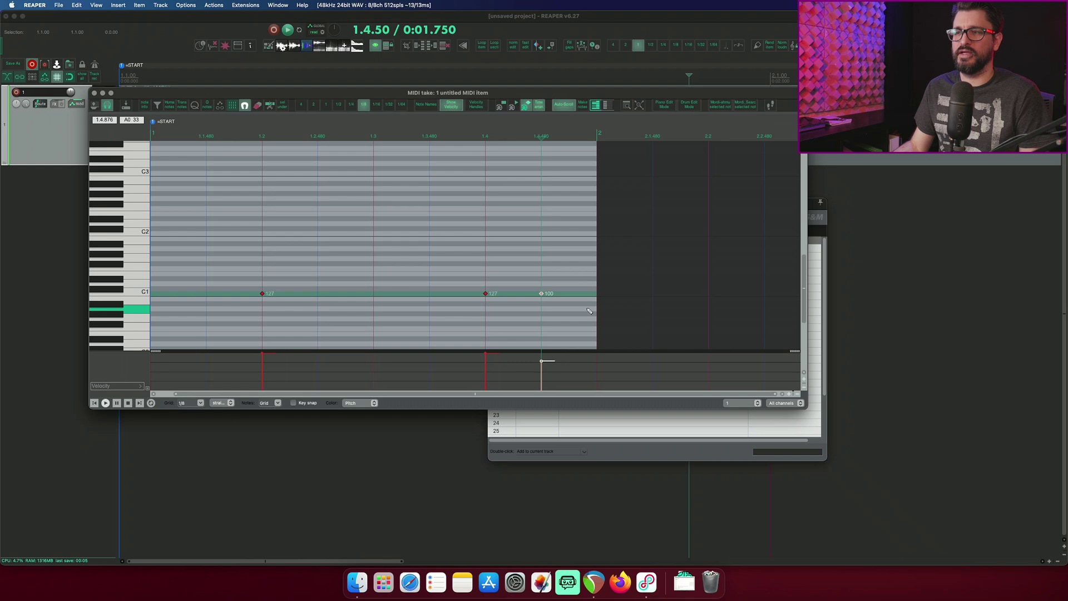
right_click(117, 127)
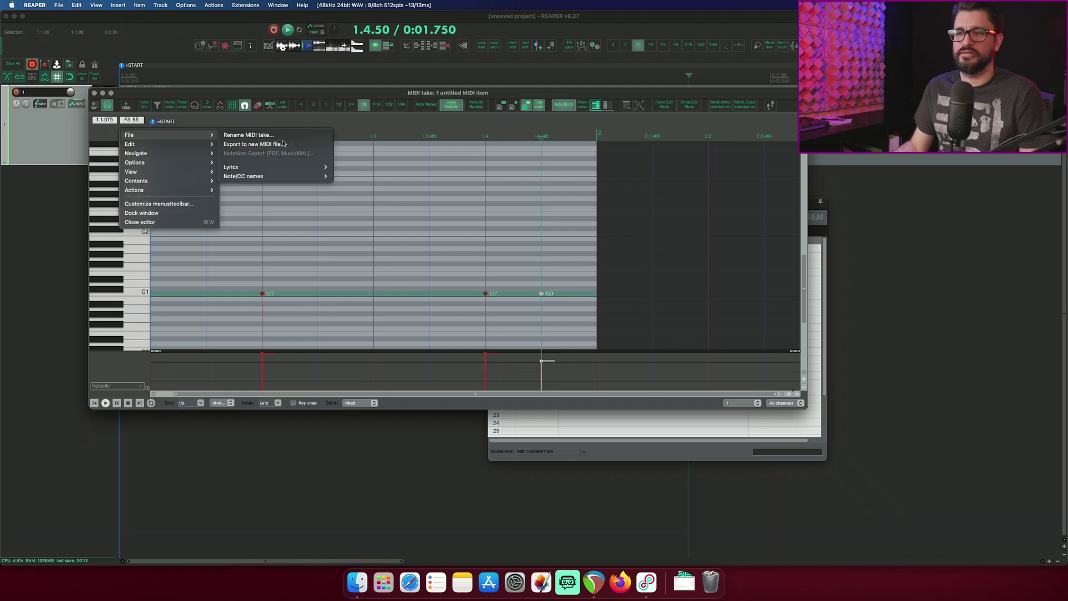
left_click(261, 143)
left_click(566, 158)
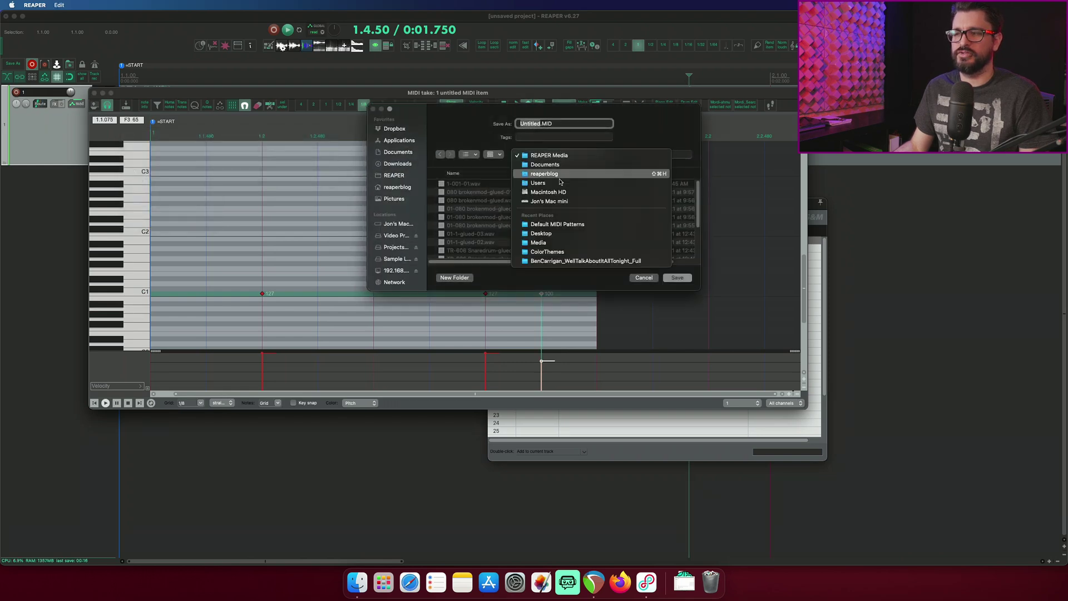
left_click(573, 224)
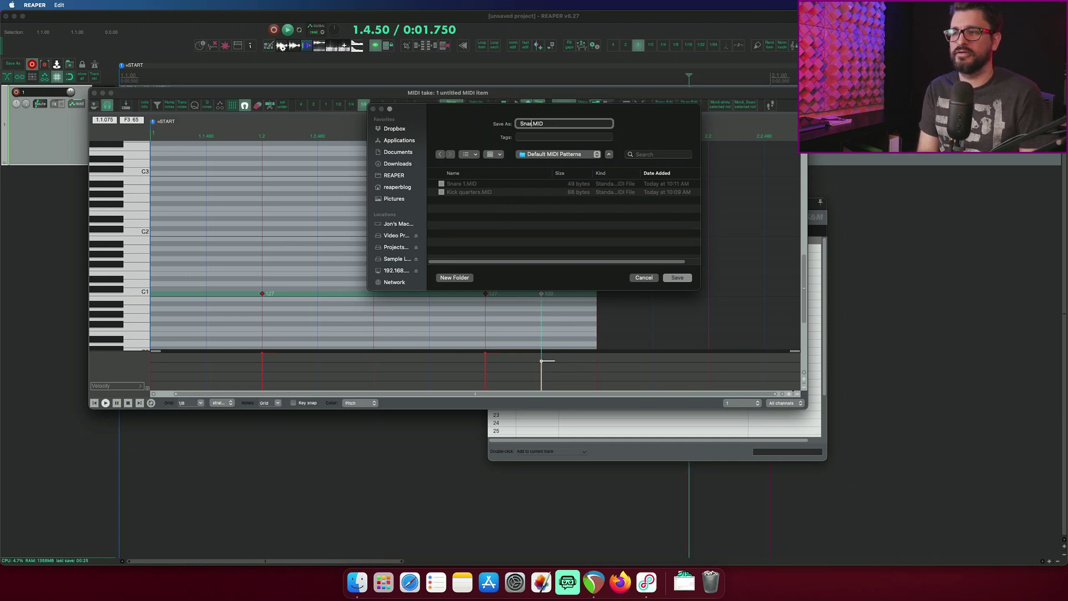
key("Return")
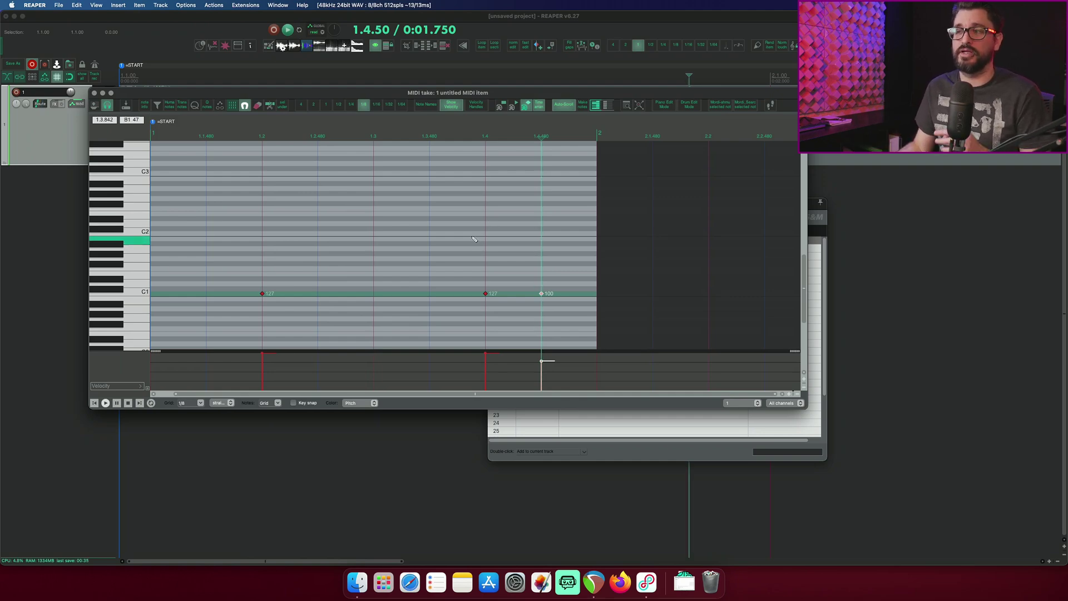
Step: Replace all notes with eight C1 eighth notes across measure 1, with velocity 100 on the beats and softer off-beats
left_click_drag(227, 277, 671, 322)
key("Delete")
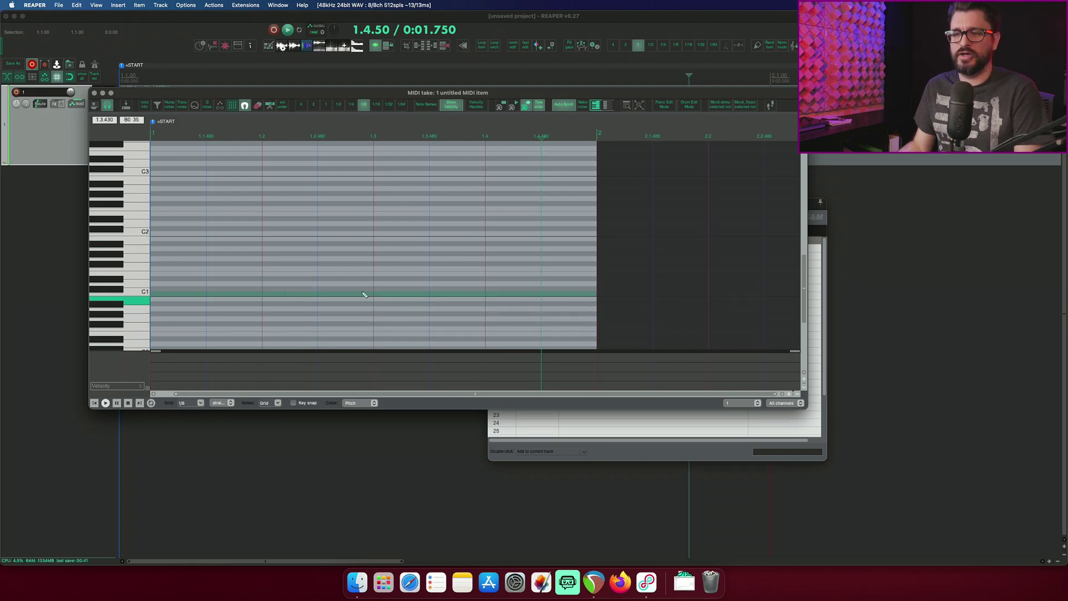
left_click(153, 294)
left_click(206, 294)
left_click(262, 294)
left_click(318, 293)
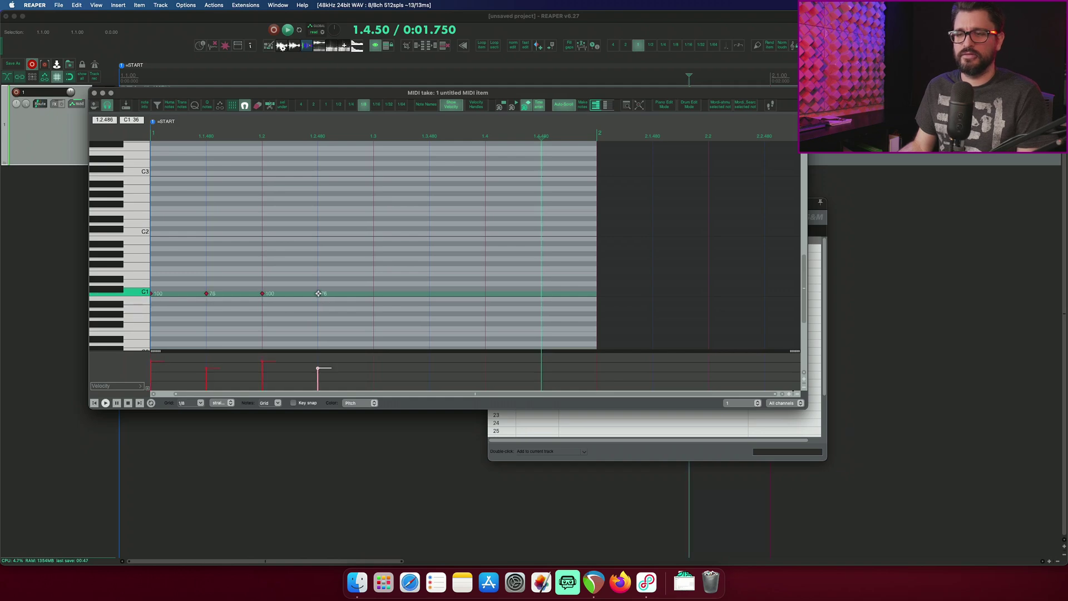
left_click(373, 293)
left_click(486, 293)
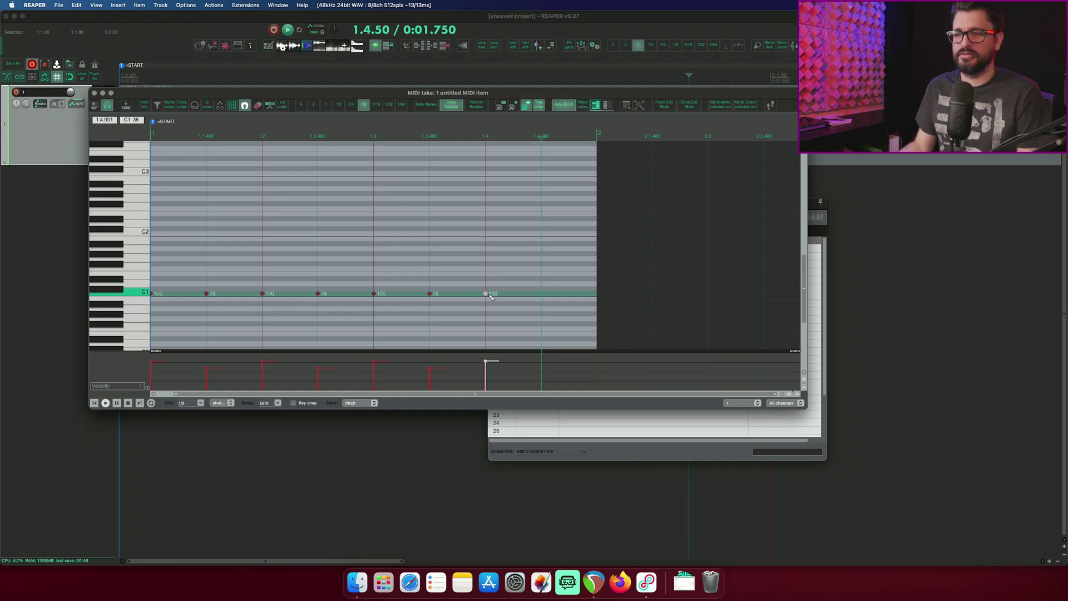
left_click(551, 297)
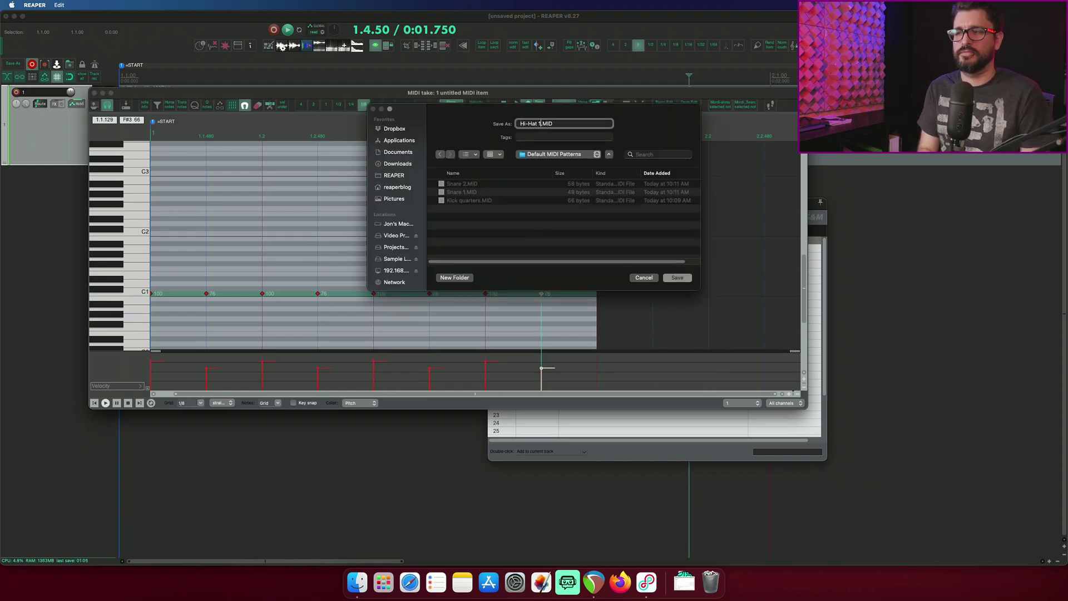
Step: Save the eighth-note pattern as "Hi-Hat 1.MID" and raise all of its C1 notes to velocity 127
key("Return")
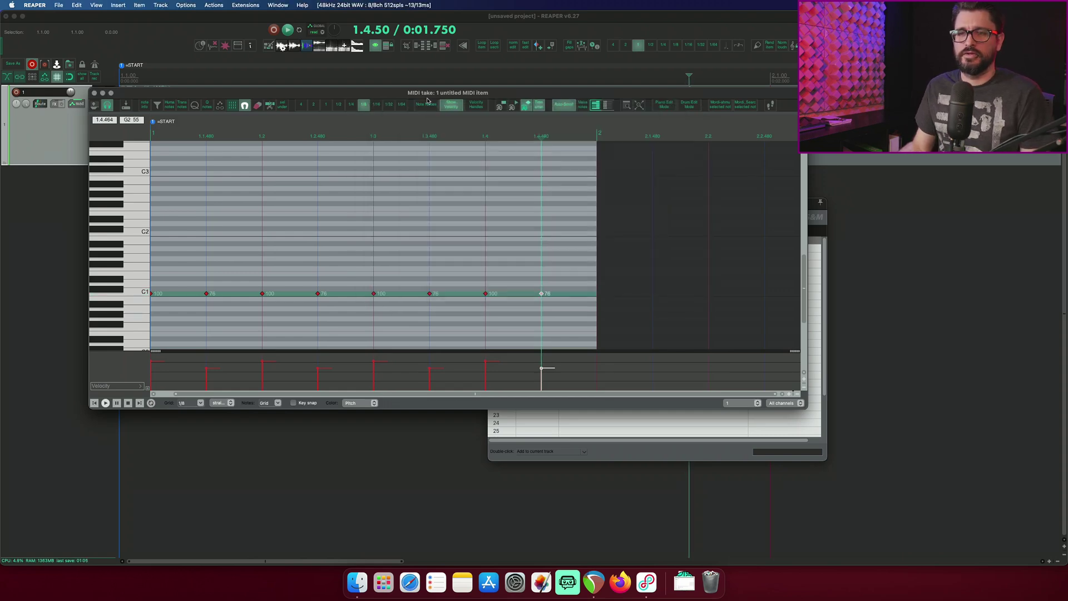
double_click(135, 295)
left_click_drag(206, 293, 223, 66)
Step: Export the full-velocity eighth-note pattern as "Hi-Hat 2.MID" to the Default MIDI Patterns folder
right_click(143, 135)
mouse_move(167, 141)
left_click(286, 139)
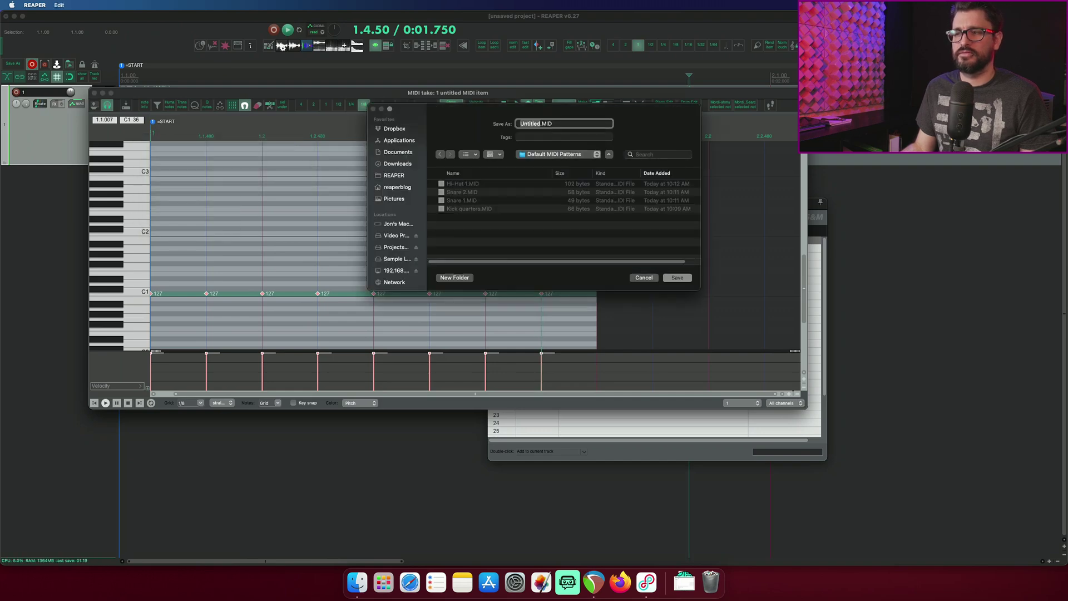
key("Return")
Step: Replace the notes with sixteen C1 sixteenth notes at velocity 127 across measure 1 and export them as "Hi-Hat 3.MID" to Default MIDI Patterns
left_click(376, 104)
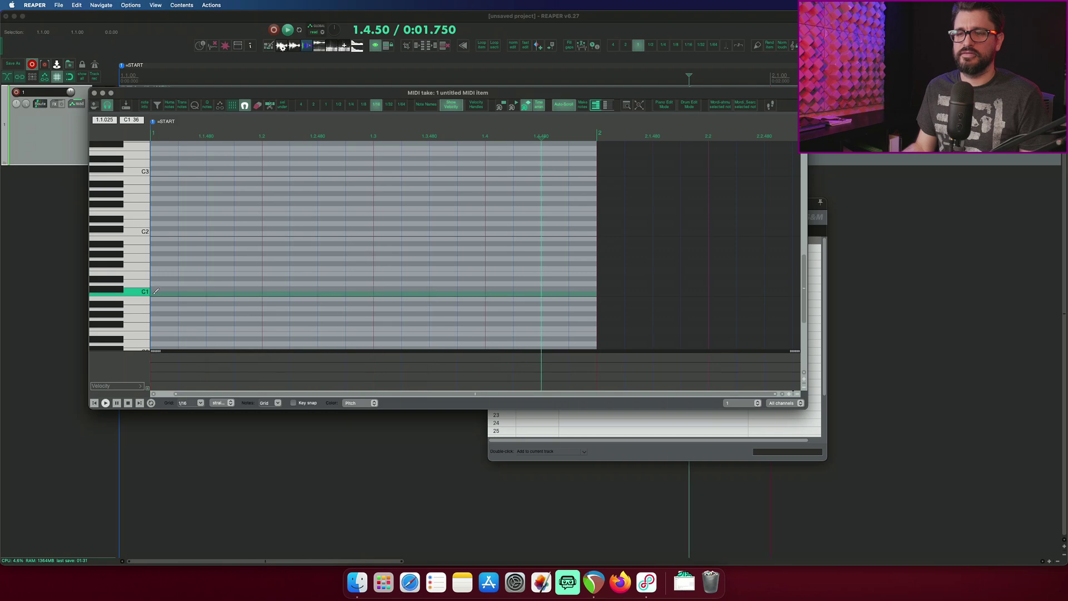
mouse_move(151, 293)
left_mouse_down()
mouse_move(405, 302)
mouse_move(602, 295)
left_mouse_up()
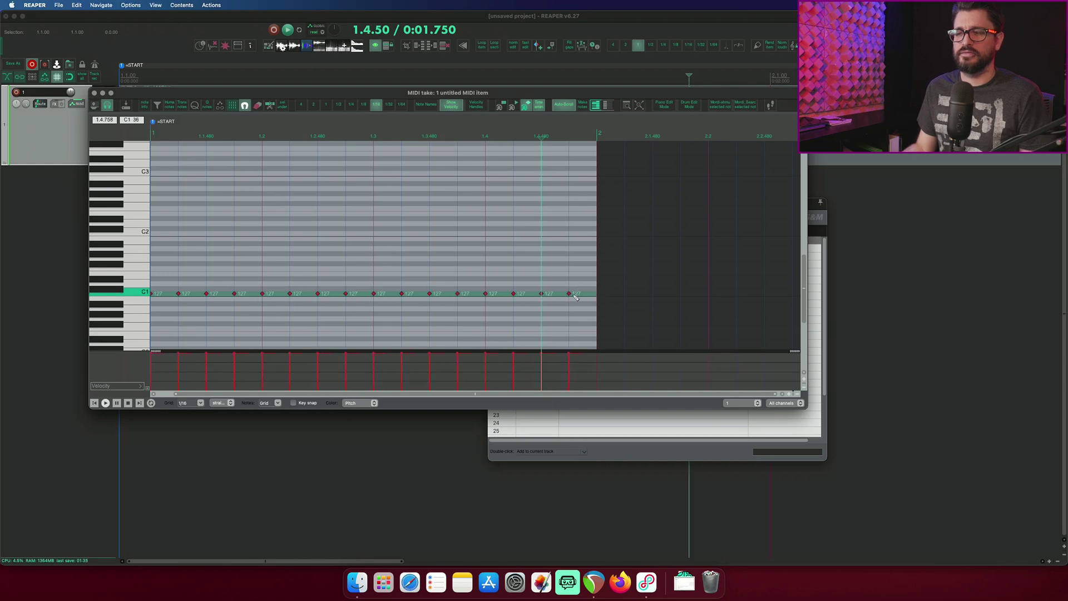
right_click(108, 136)
mouse_move(179, 139)
left_click(253, 150)
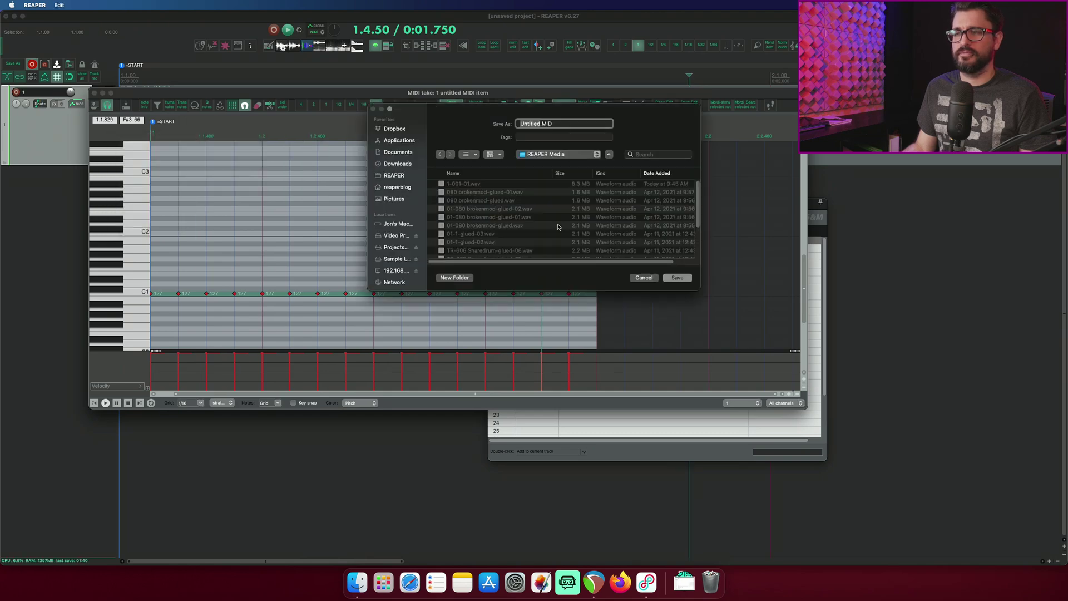
left_click(553, 158)
left_click(563, 222)
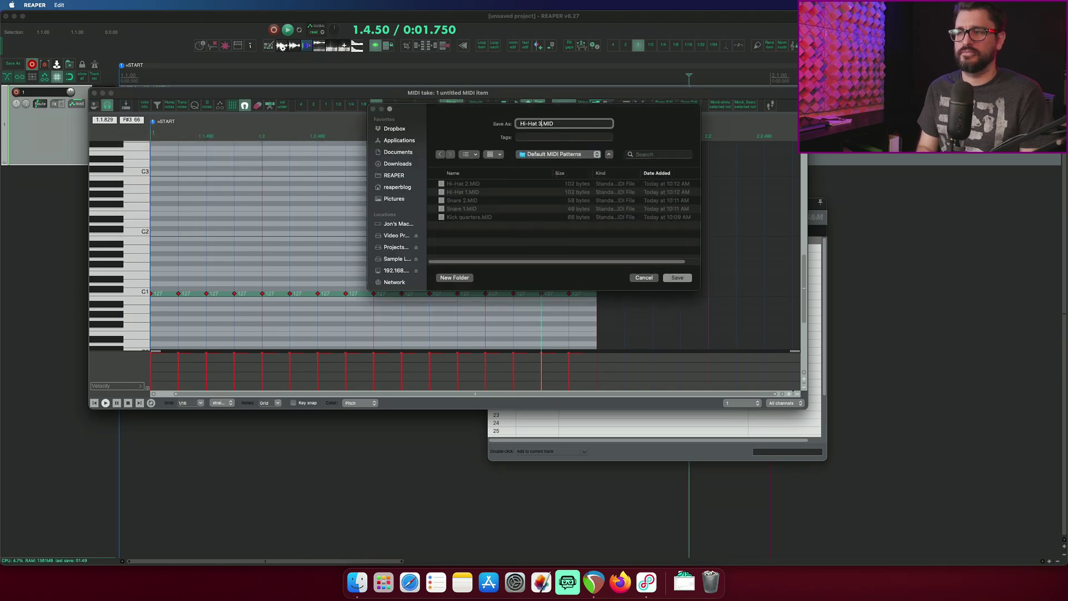
key("Return")
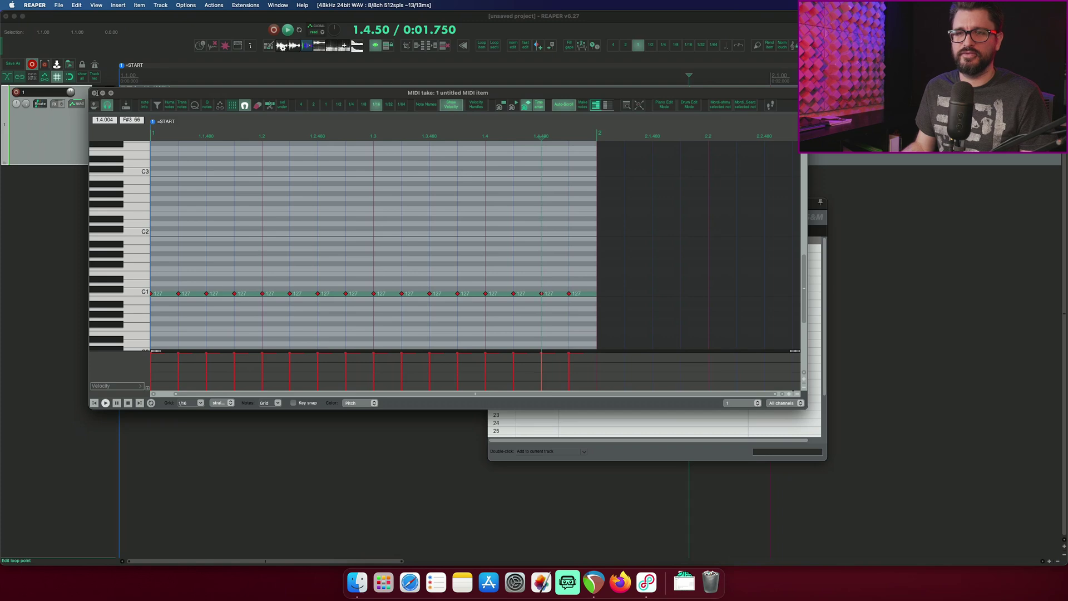
left_click(94, 92)
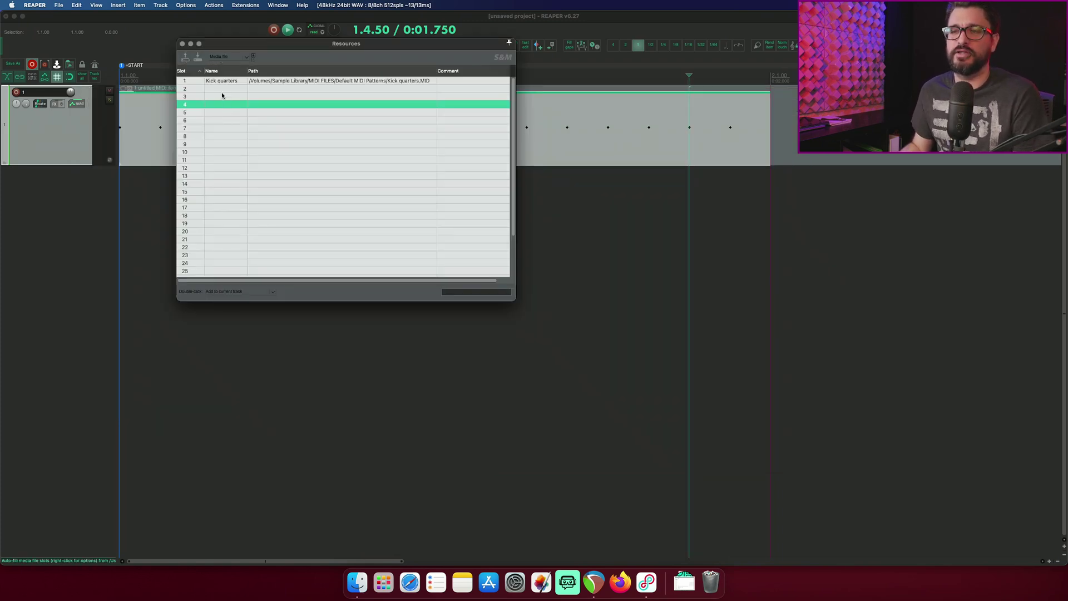
Step: Set the Resources auto-fill directory to the Default MIDI Patterns folder and auto-fill the media file slots from it
right_click(185, 60)
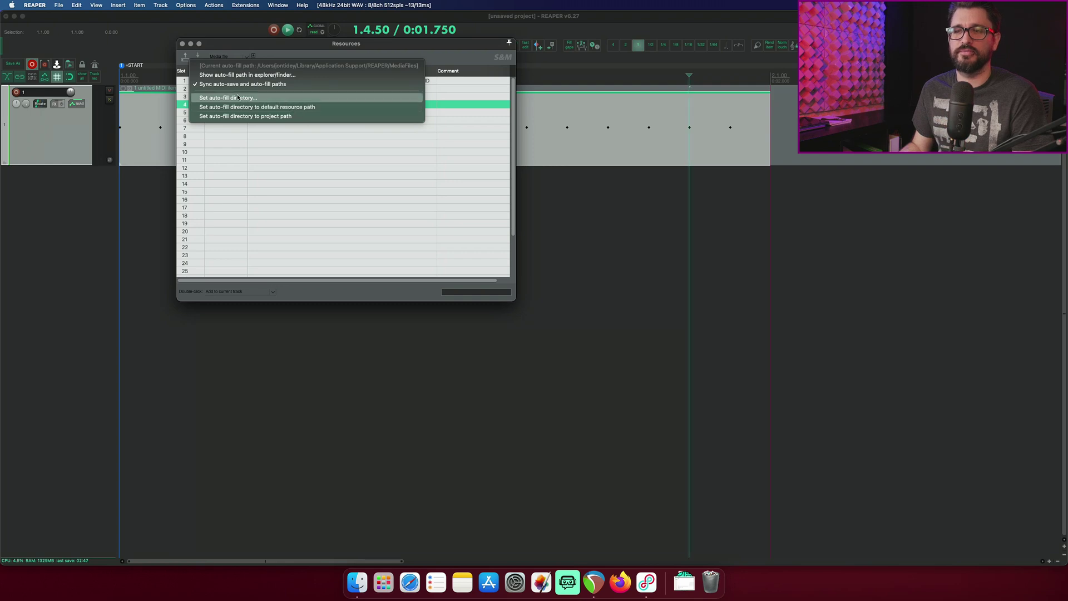
left_click(237, 98)
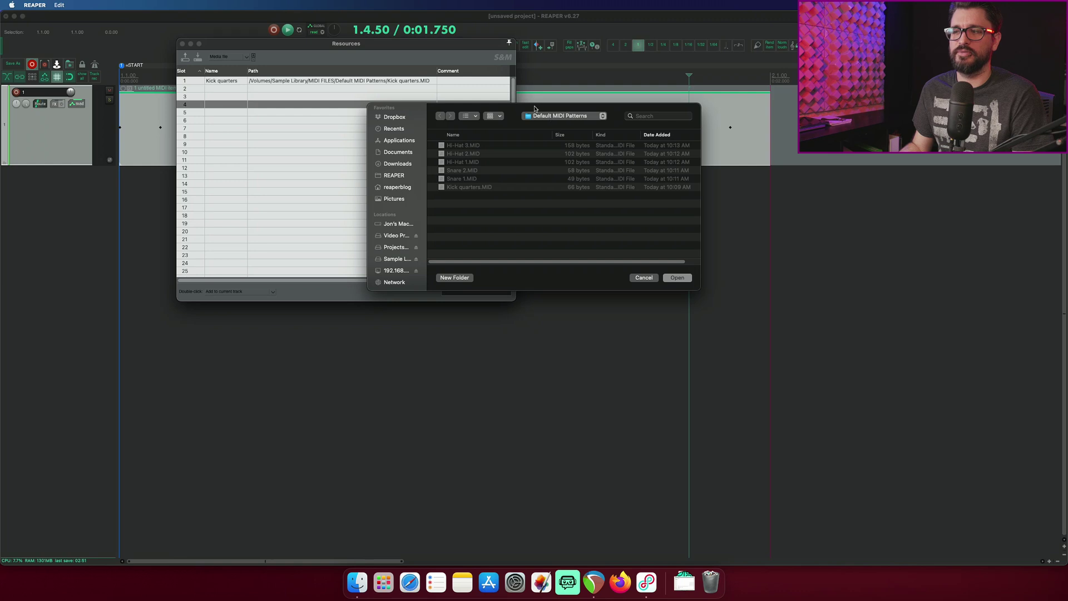
left_click(660, 278)
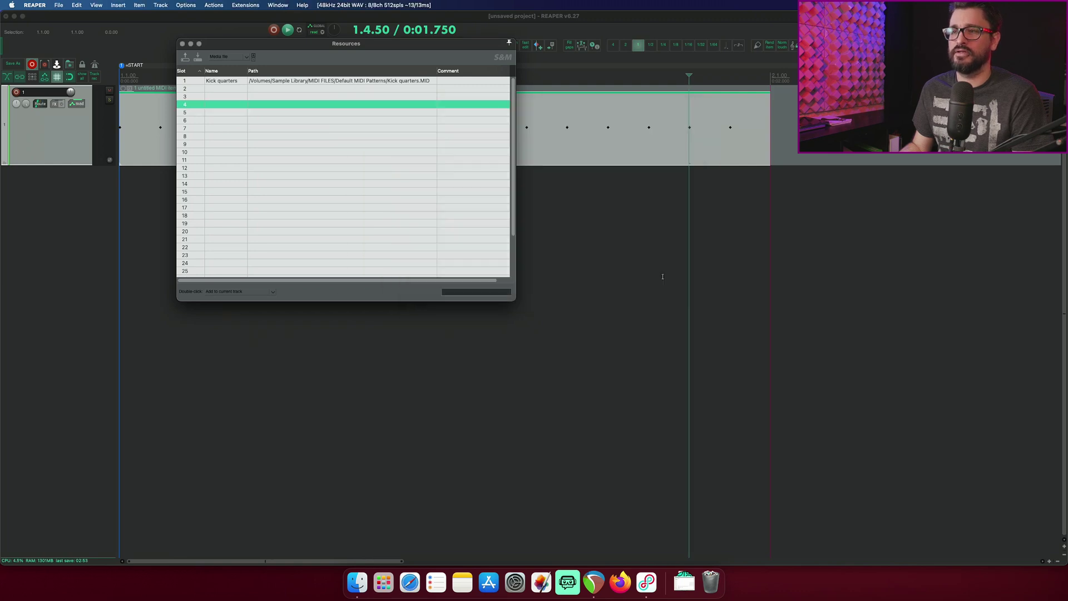
left_click(185, 59)
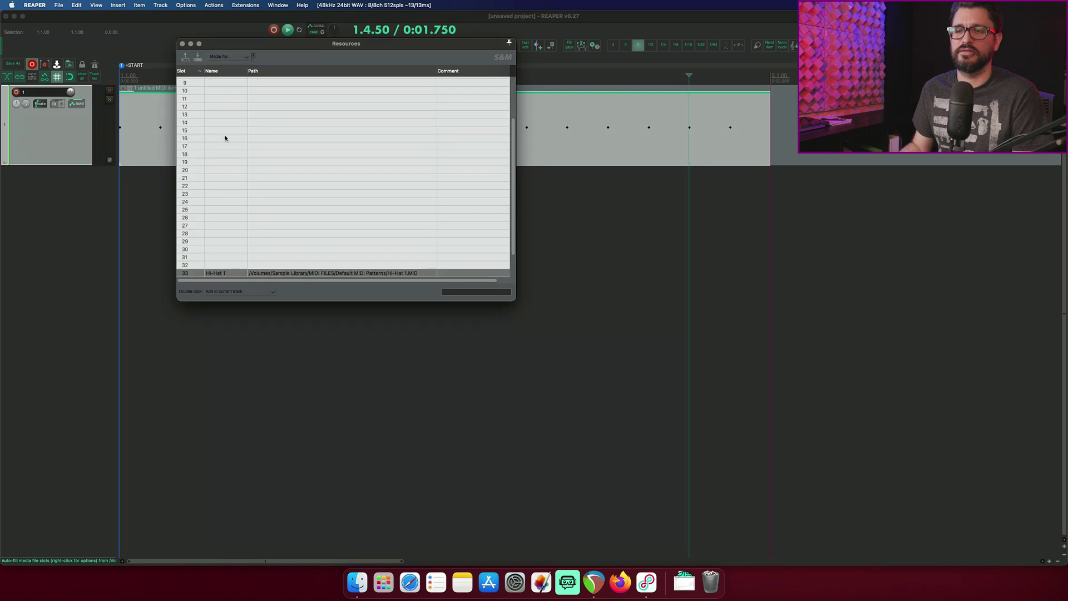
Step: Delete the empty media file slots 2 to 32 between Kick quarters and Hi-Hat 1
scroll(223, 147, "up", 4)
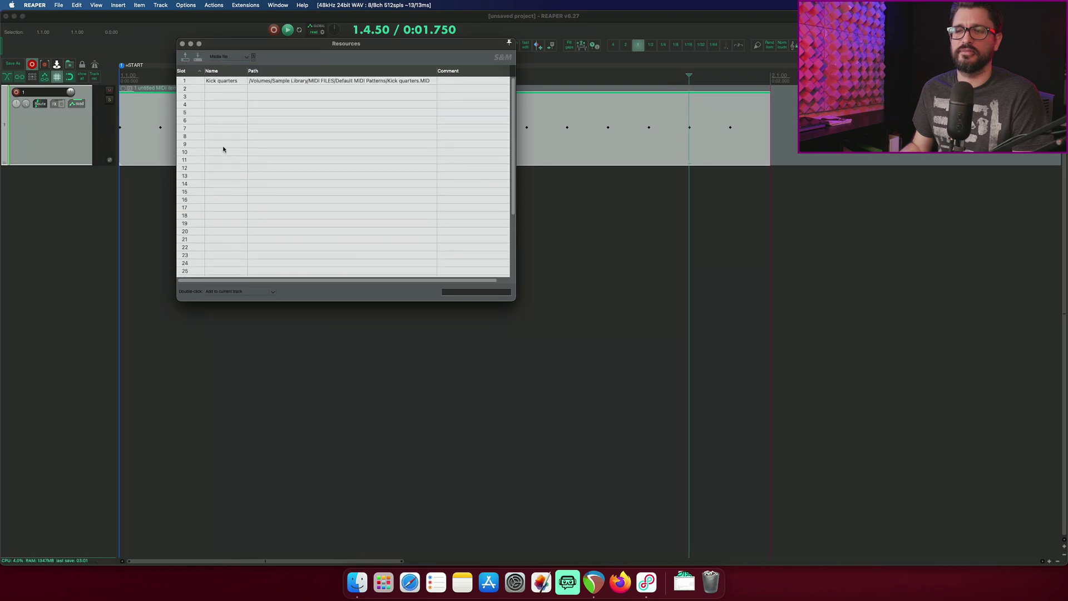
scroll(223, 147, "down", 3)
scroll(223, 149, "down", 2)
left_click(222, 236)
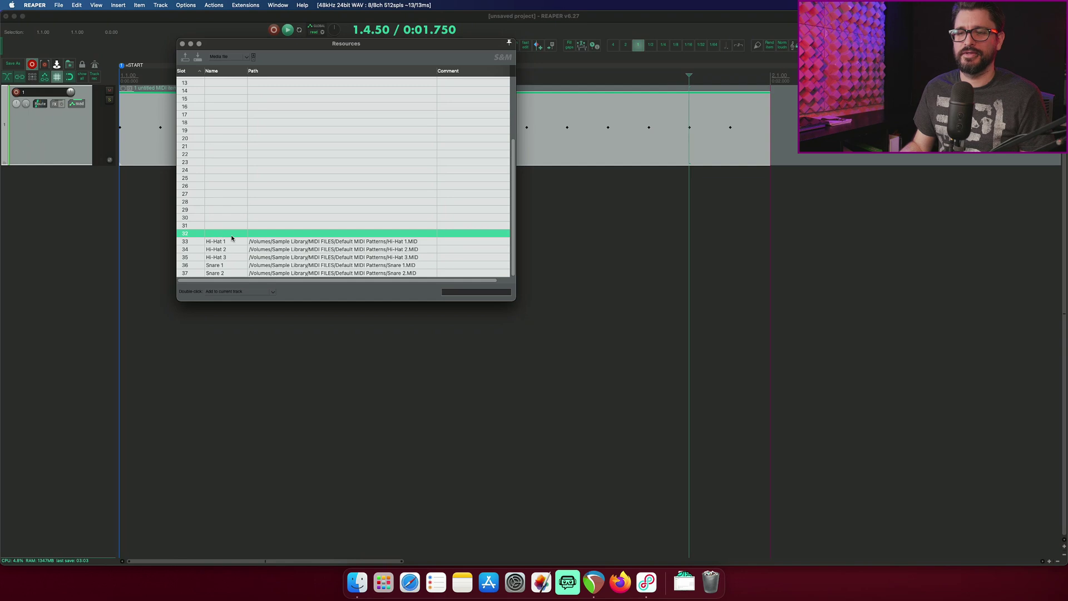
scroll(232, 238, "up", 4)
left_click(210, 89, "shift")
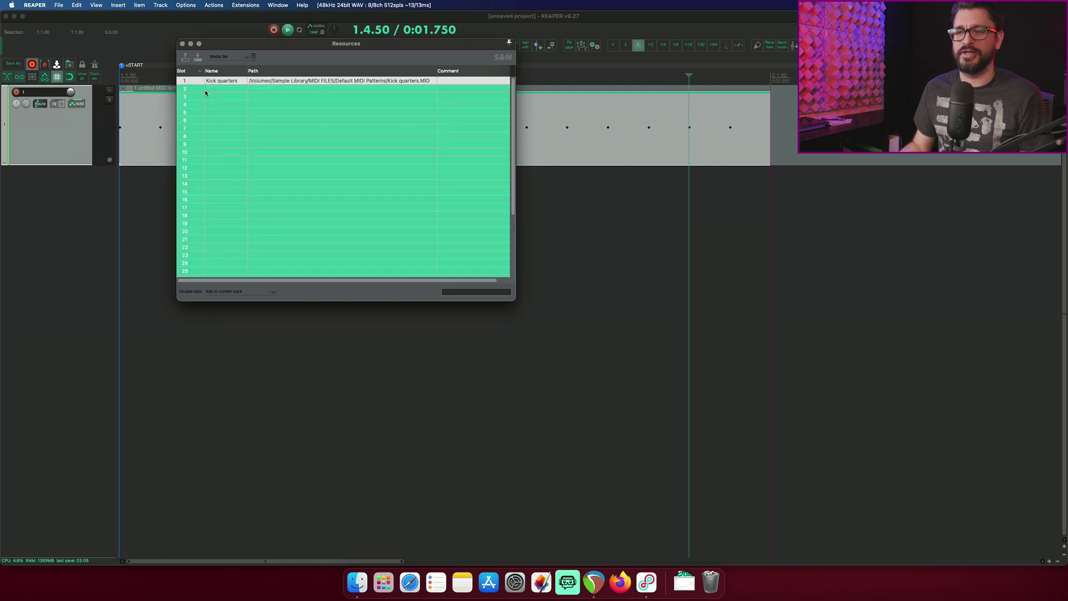
key("Delete")
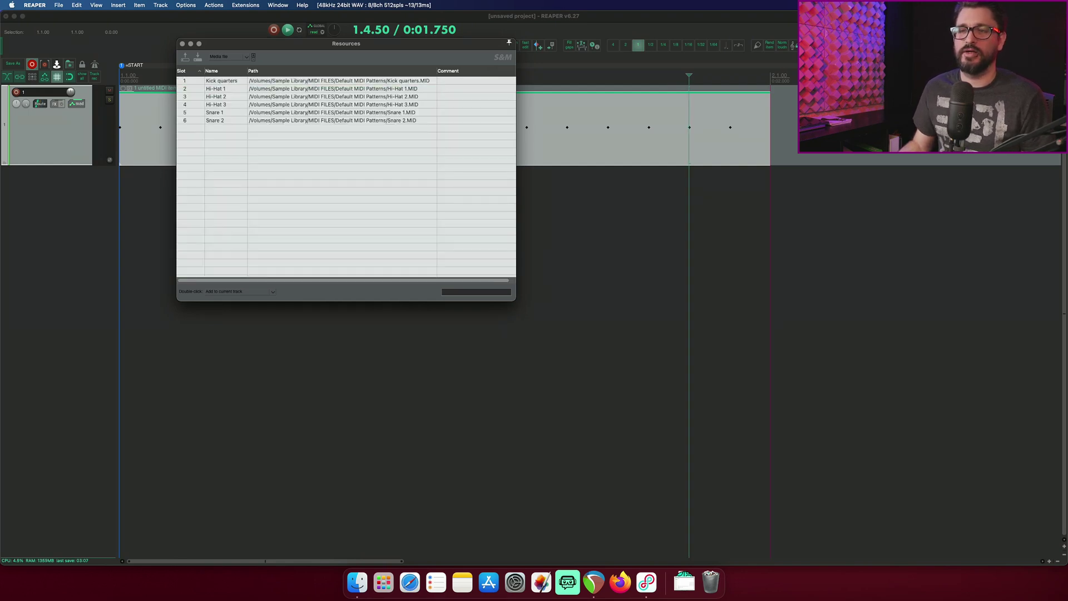
Step: Open the Media Explorer and move the Resources window clear of the sample file names
left_click(217, 113)
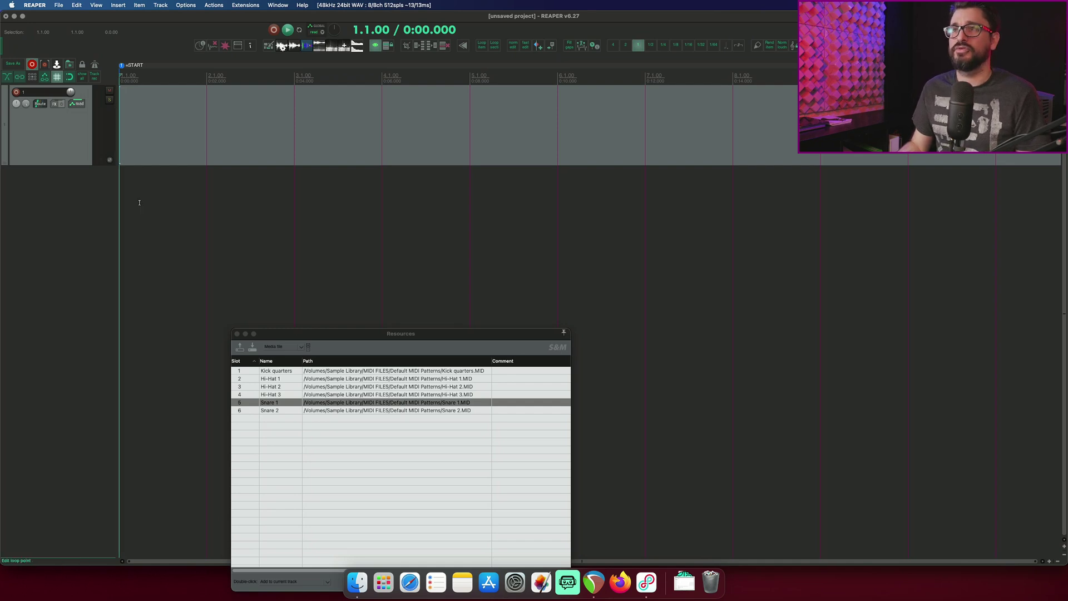
key("super+alt+x")
left_click_drag(268, 336, 554, 185)
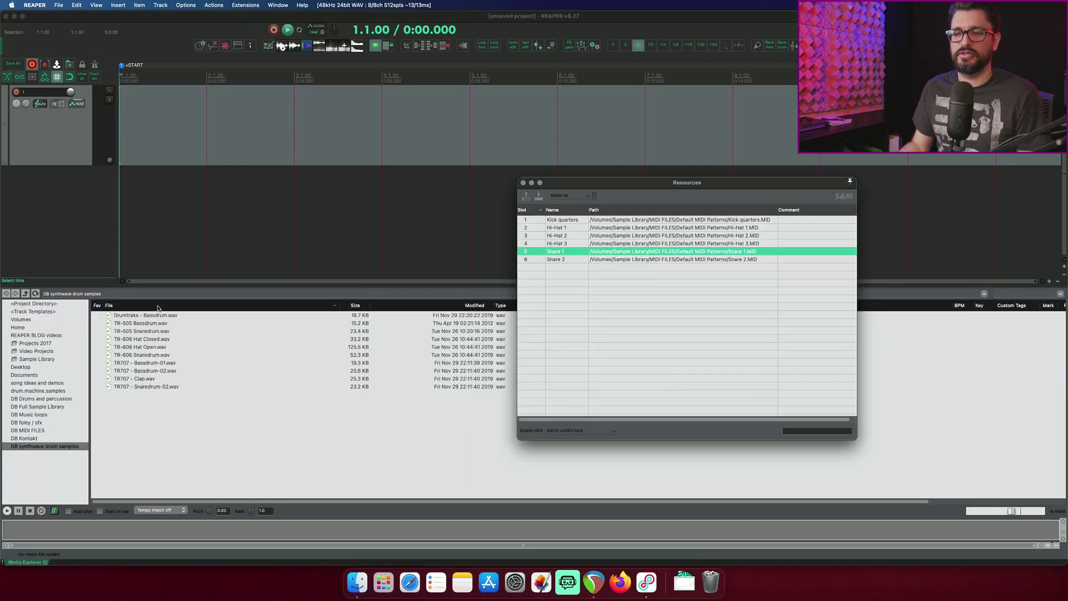
Step: Preview "Drumtraks - Bassdrum.wav" and insert it into a sample player on a new track
left_click(150, 316)
key("space")
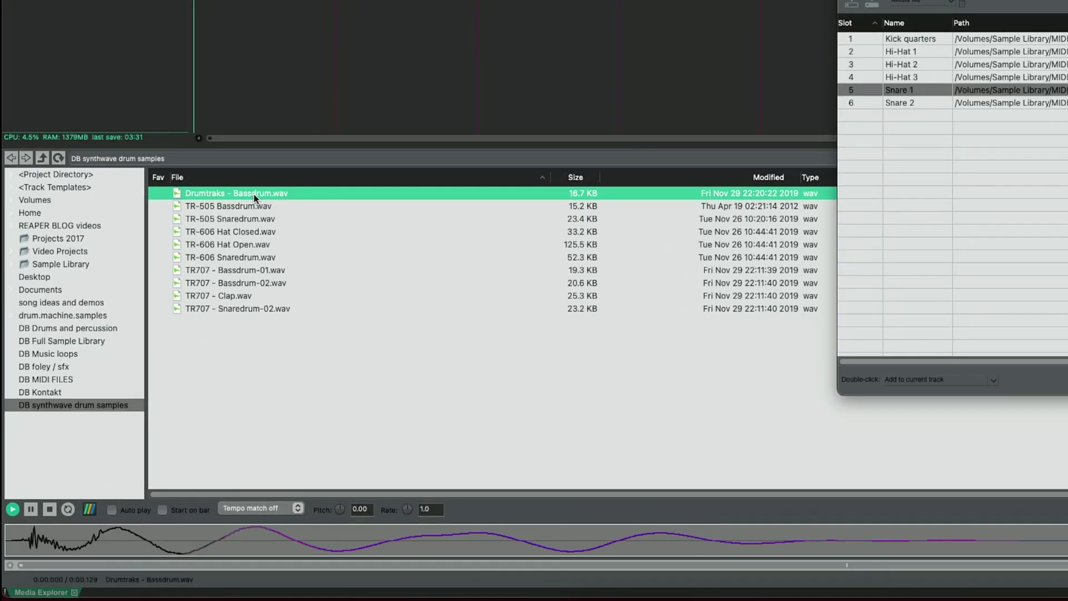
key("space")
right_click(255, 194)
mouse_move(335, 247)
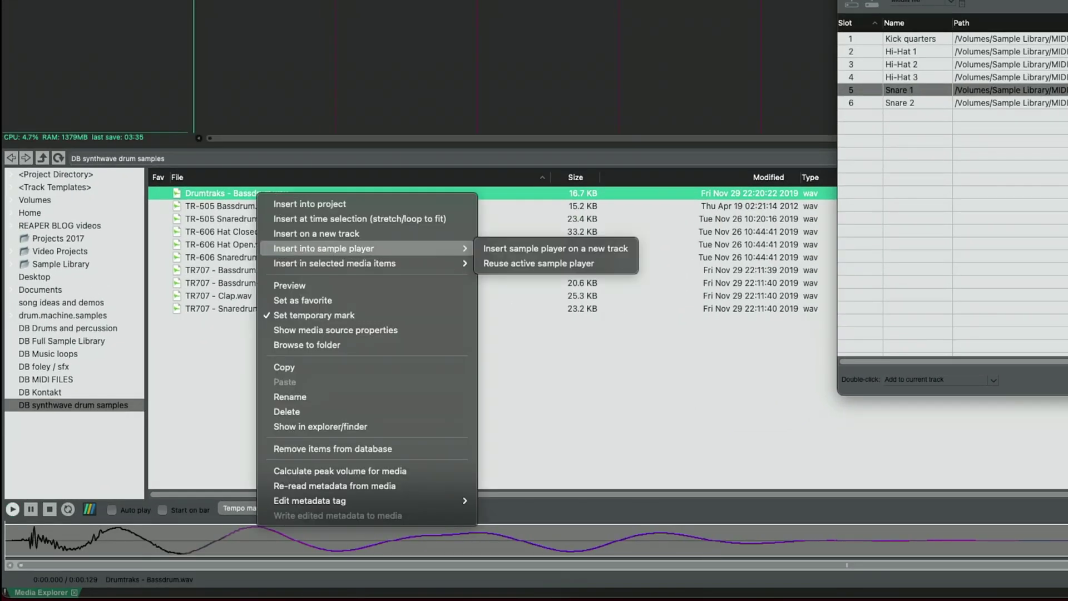
left_click(562, 249)
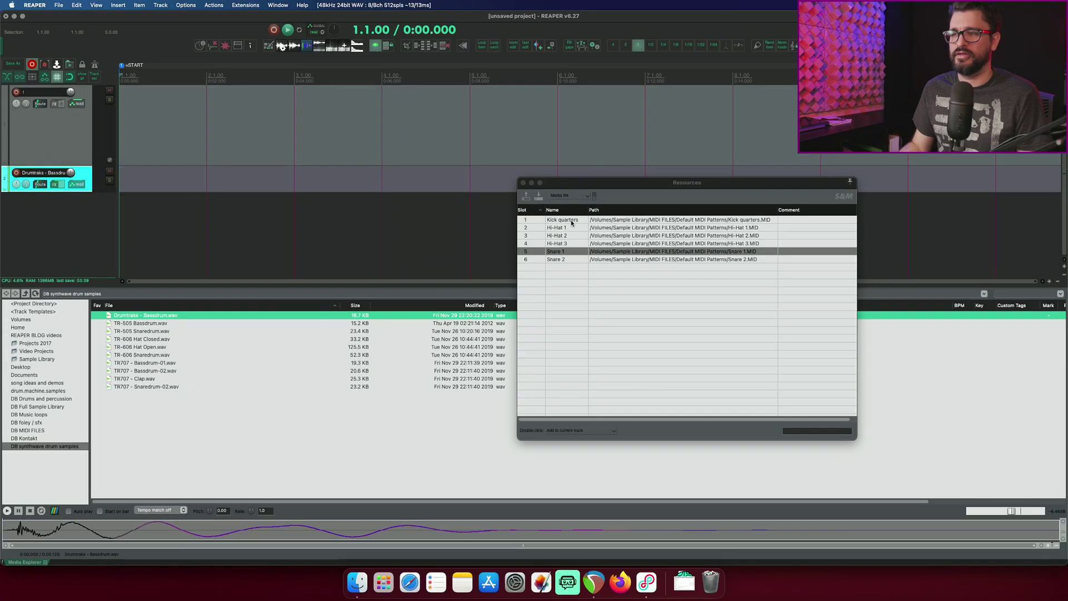
Step: Add the Kick quarters pattern to the bass drum track in measure 1 and return the edit cursor to the project start
left_click(559, 221)
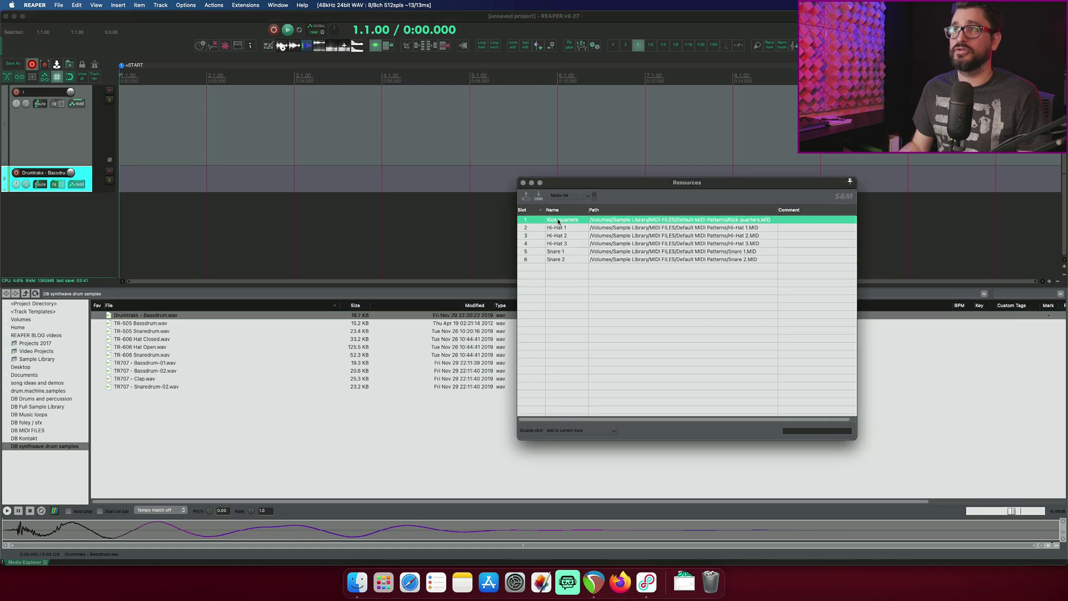
left_click(561, 222)
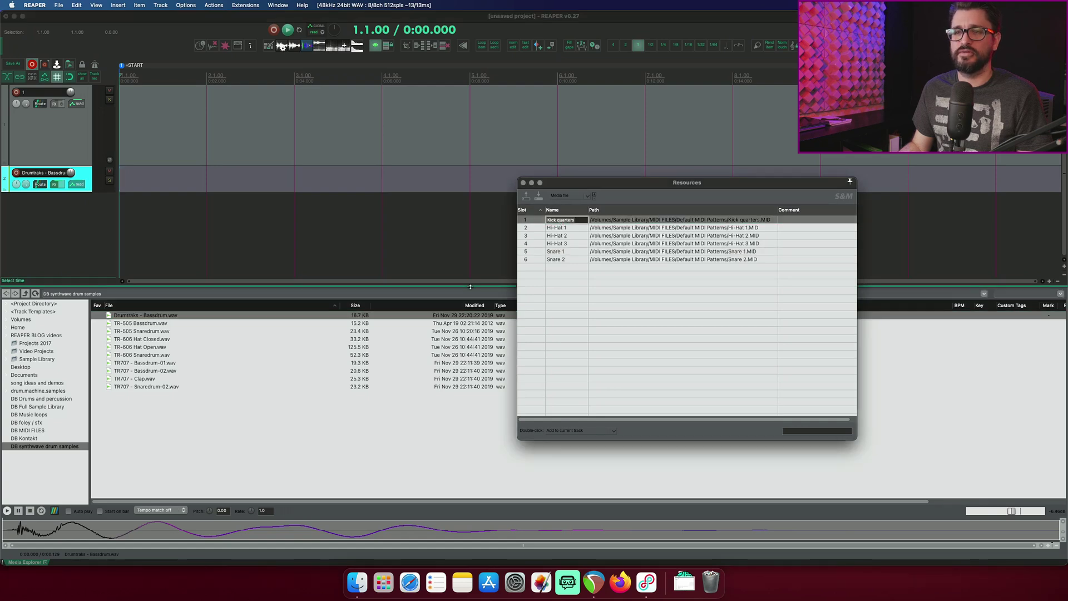
left_click(530, 223)
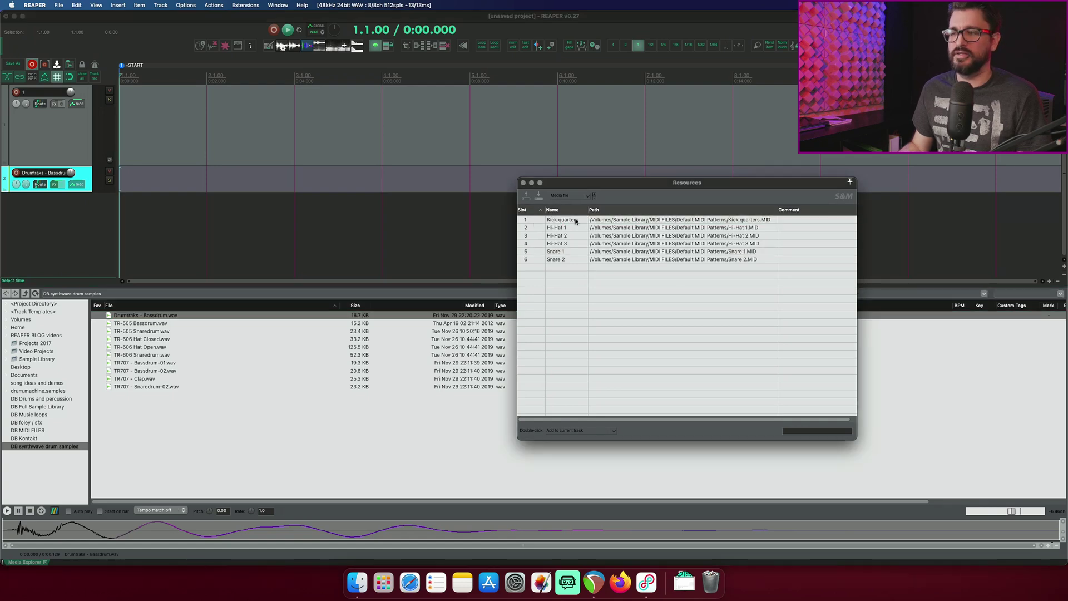
double_click(528, 222)
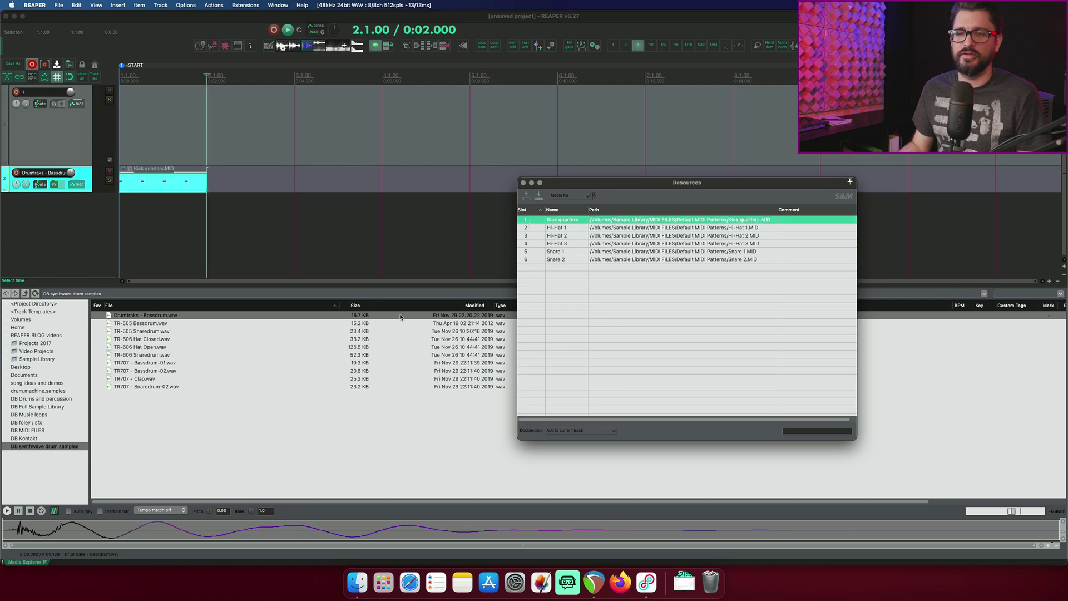
left_click(119, 76)
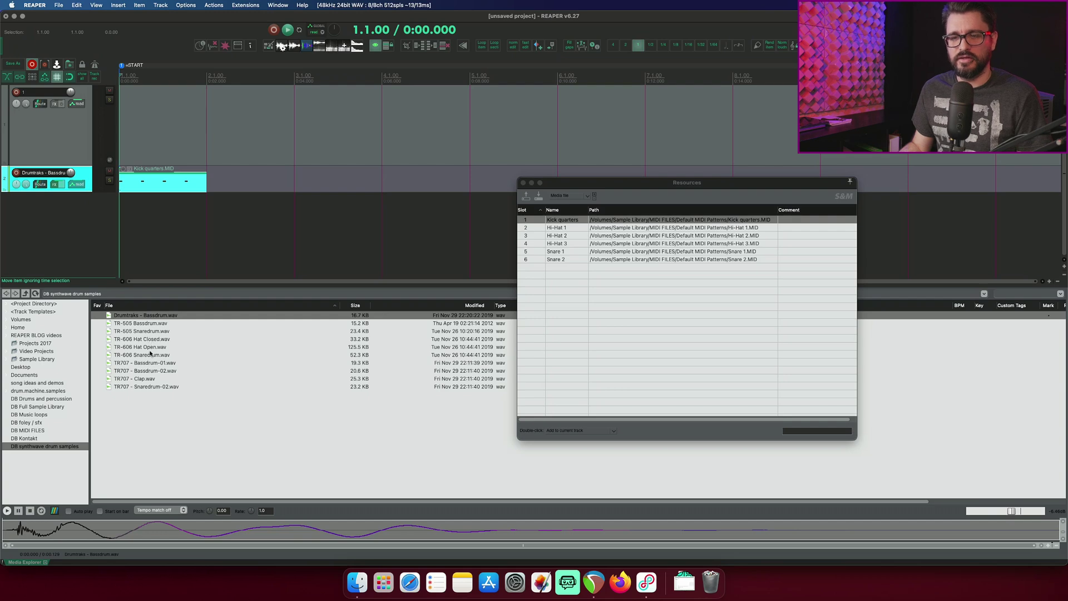
Step: Insert "TR-505 Snaredrum.wav" into a sample player on a new track and add the Snare 1 pattern to it in measure 1
left_click(151, 332)
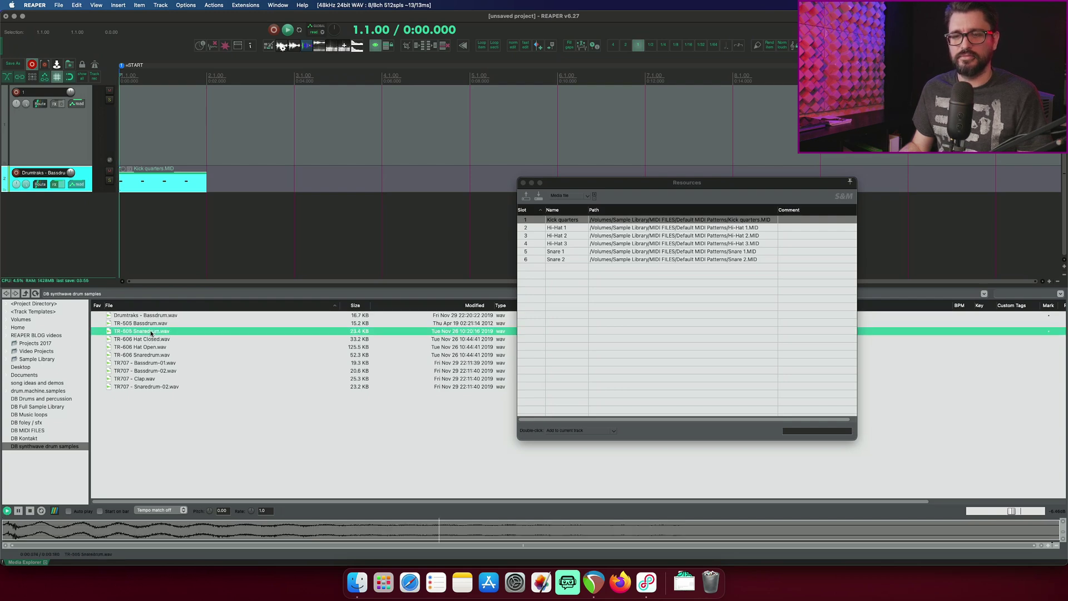
right_click(151, 332)
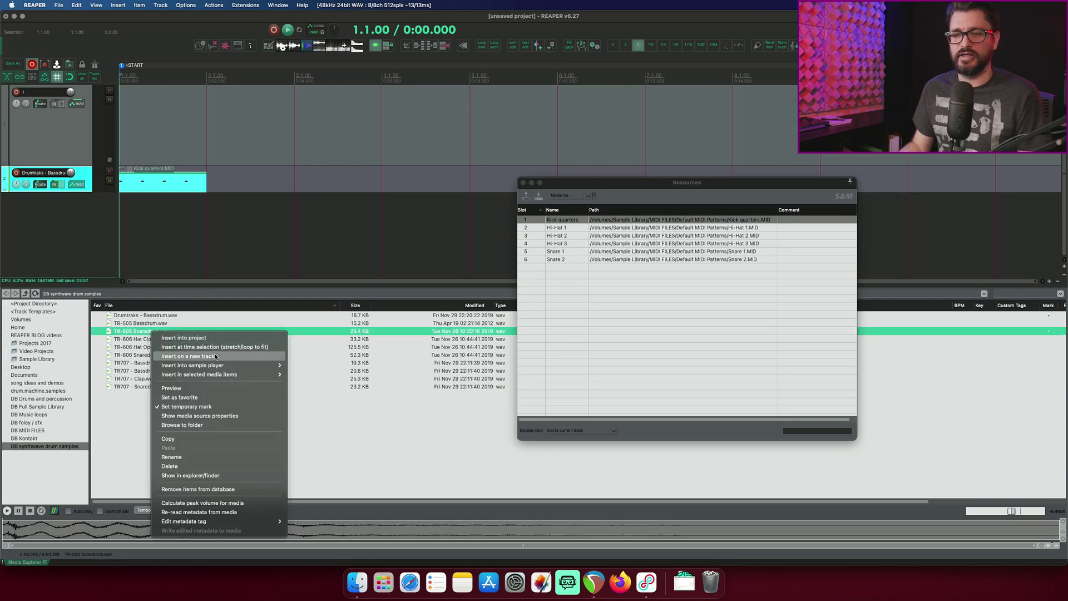
mouse_move(216, 365)
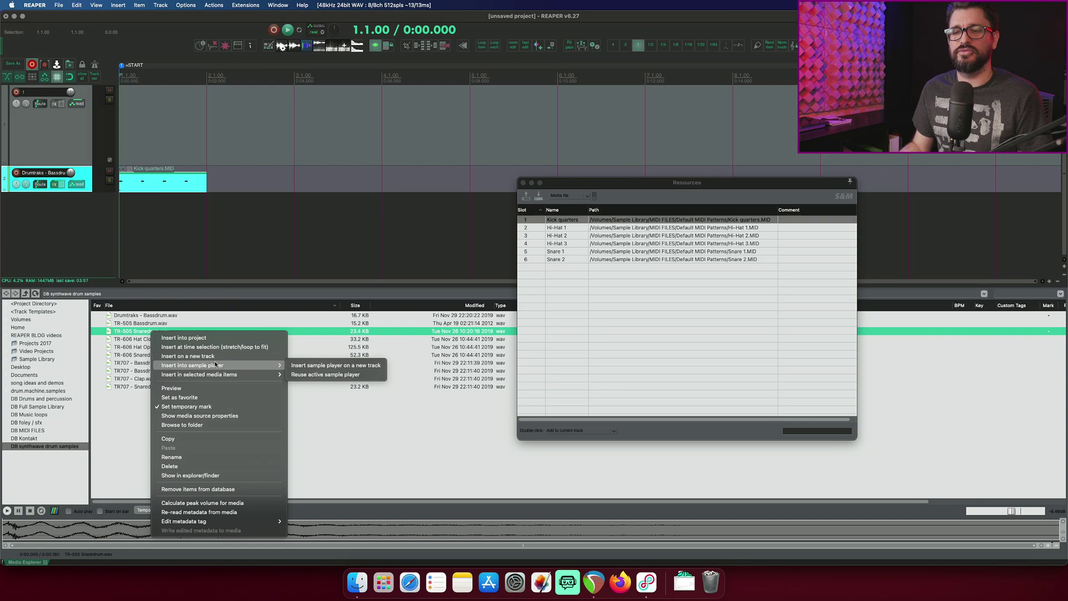
left_click(327, 366)
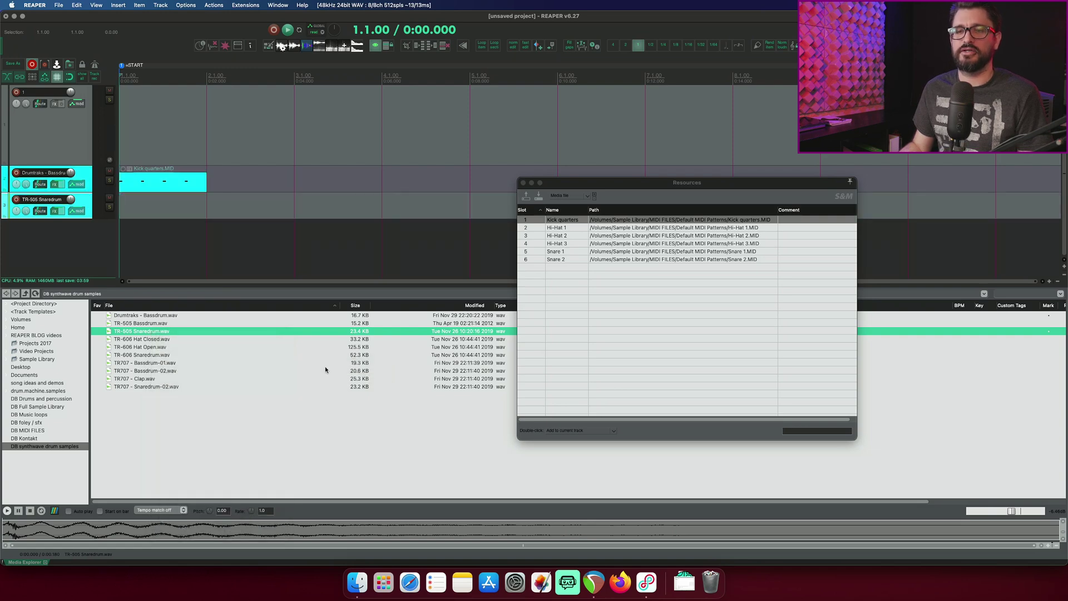
left_click(527, 252)
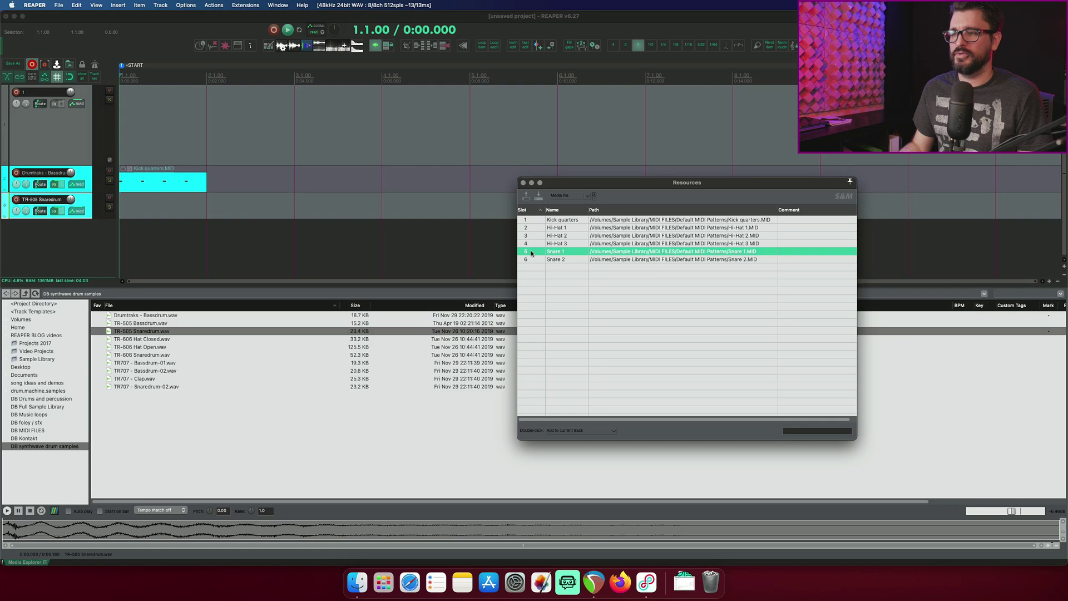
double_click(531, 254)
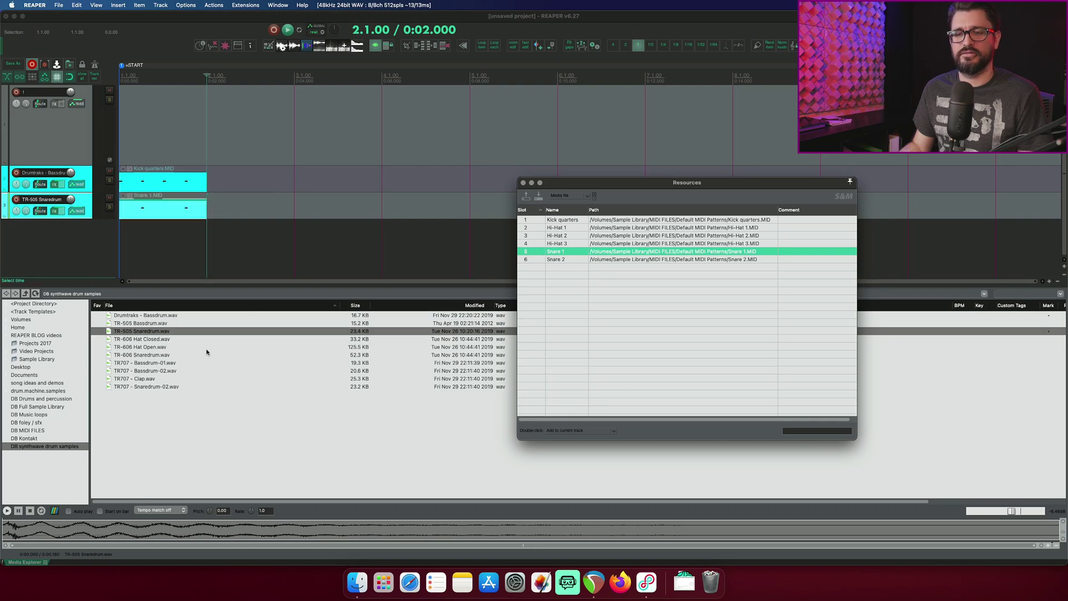
Step: Insert "TR707 - Clap.wav" into a sample player on a new track
left_click(144, 380)
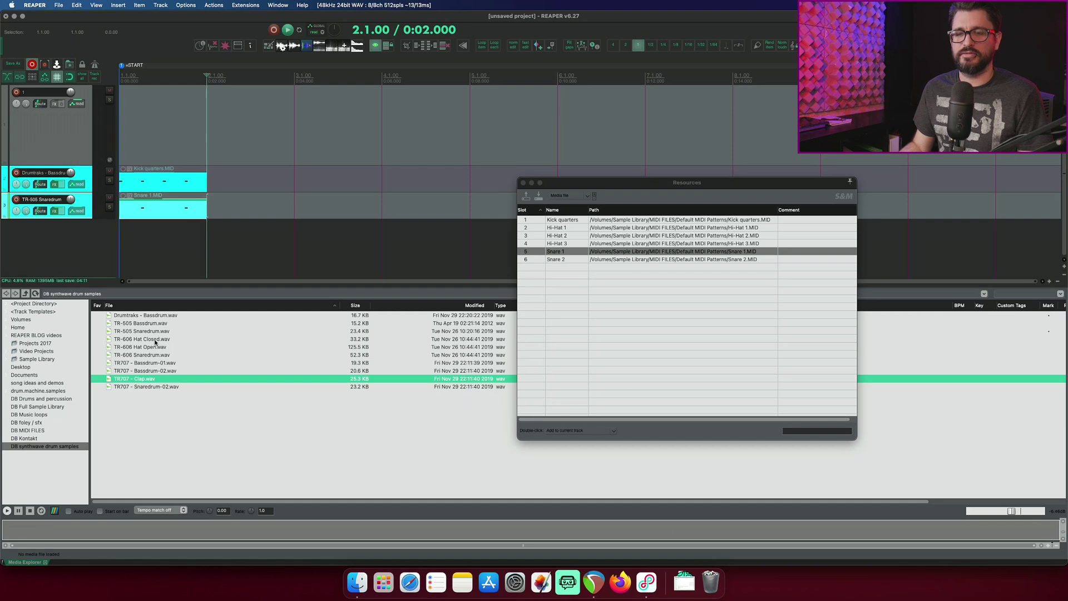
right_click(170, 382)
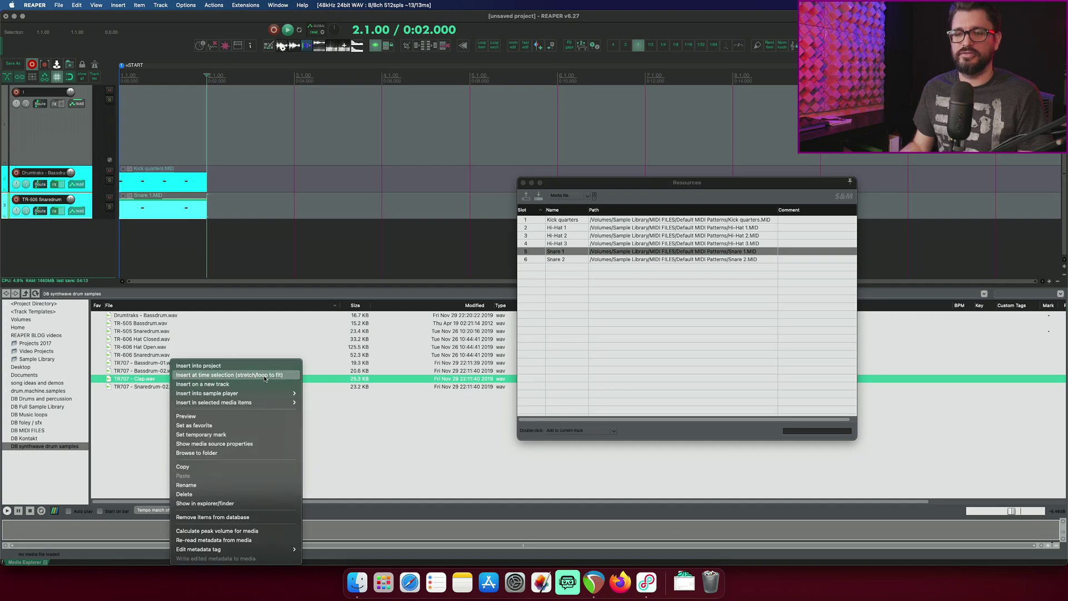
mouse_move(268, 393)
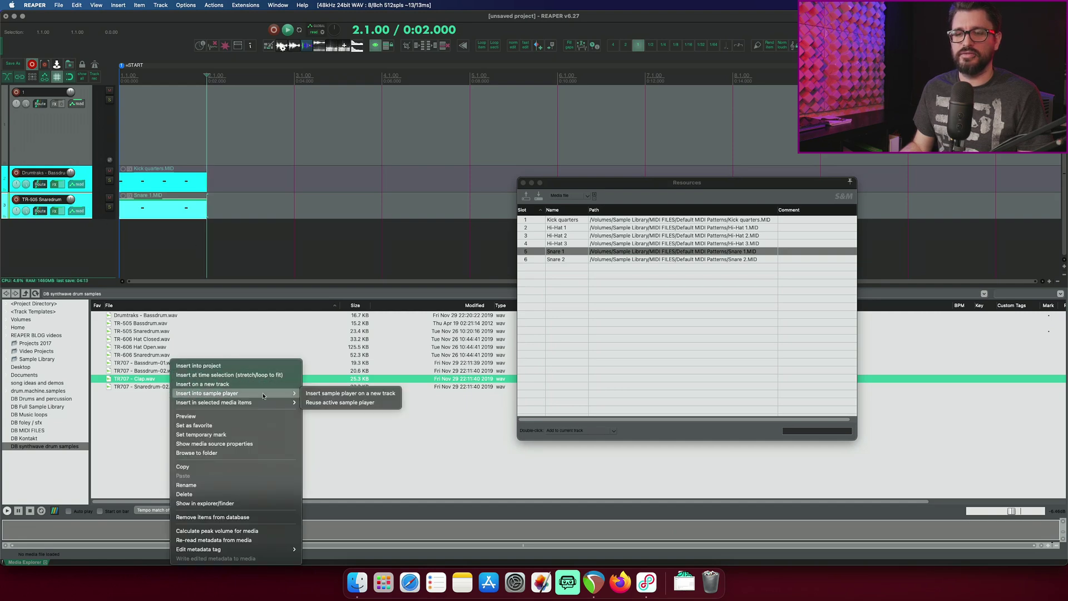
left_click(343, 395)
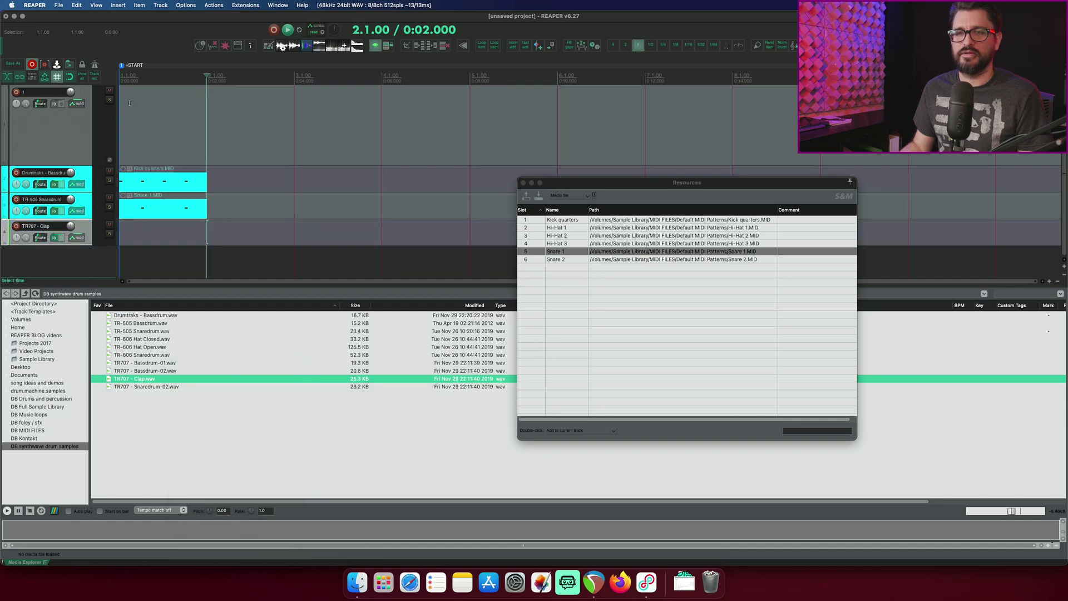
Step: Add the Snare 1 pattern to the clap track in measure 1
left_click(121, 80)
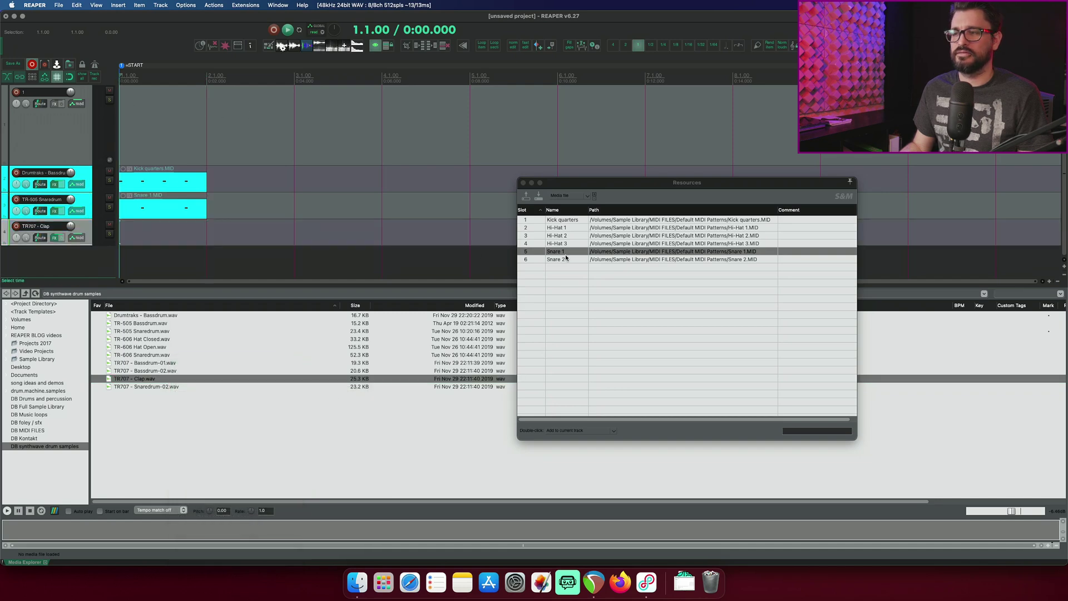
double_click(529, 253)
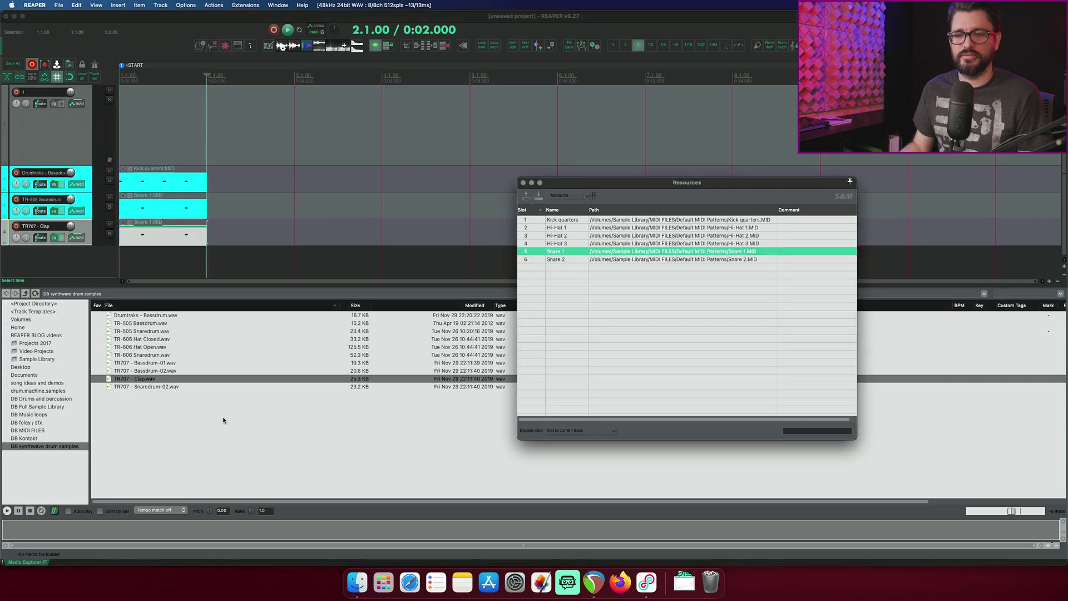
Step: Insert "TR-606 Hat Closed.wav" into a sample player on a new track and add the Hi-Hat 1 pattern to it in measure 1
left_click(146, 339)
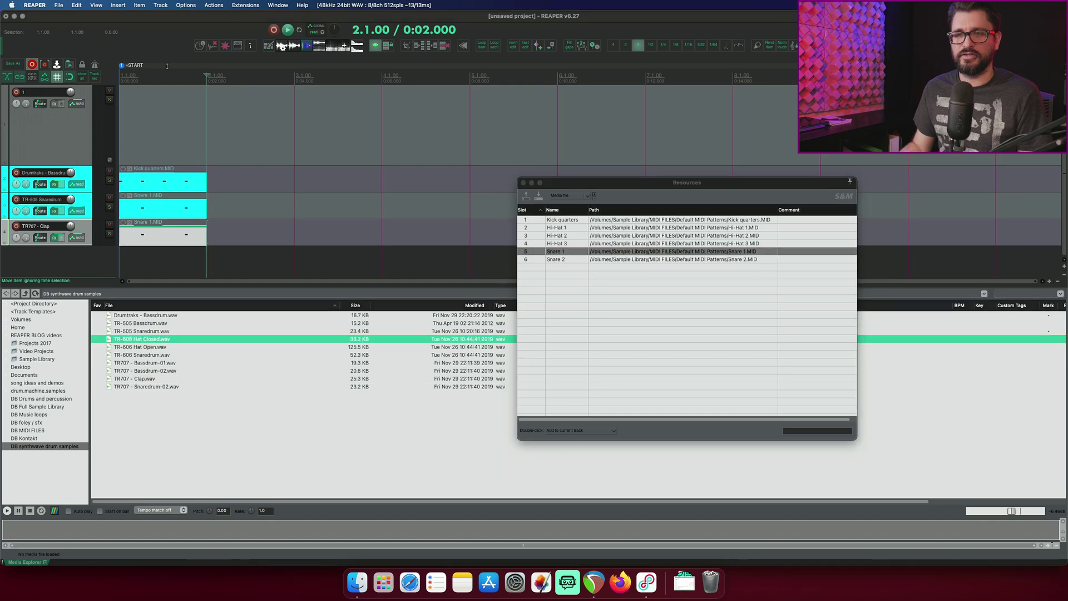
right_click(165, 339)
mouse_move(234, 371)
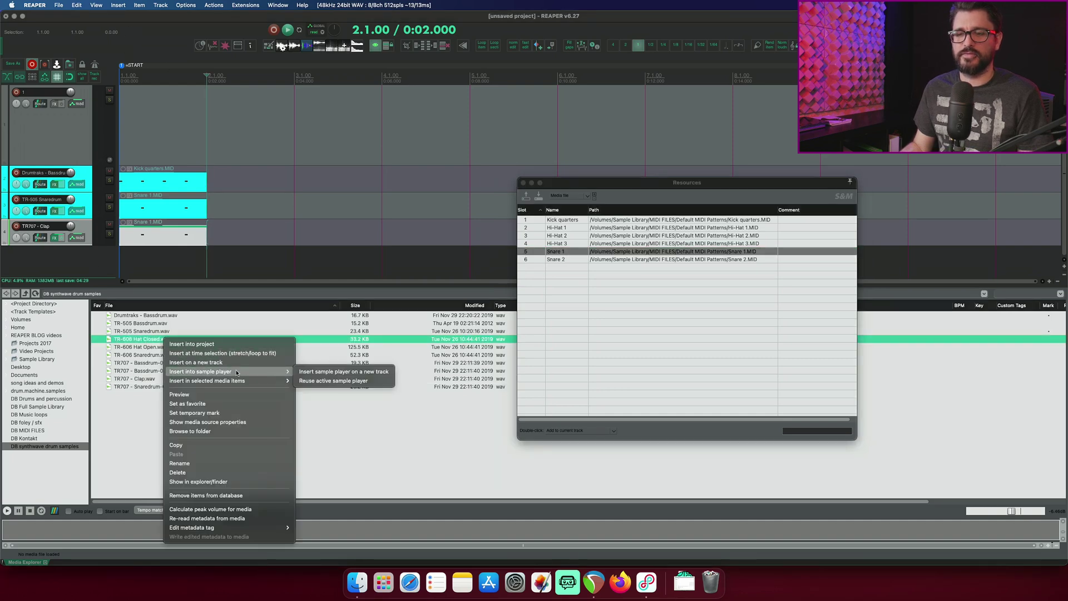
left_click(304, 371)
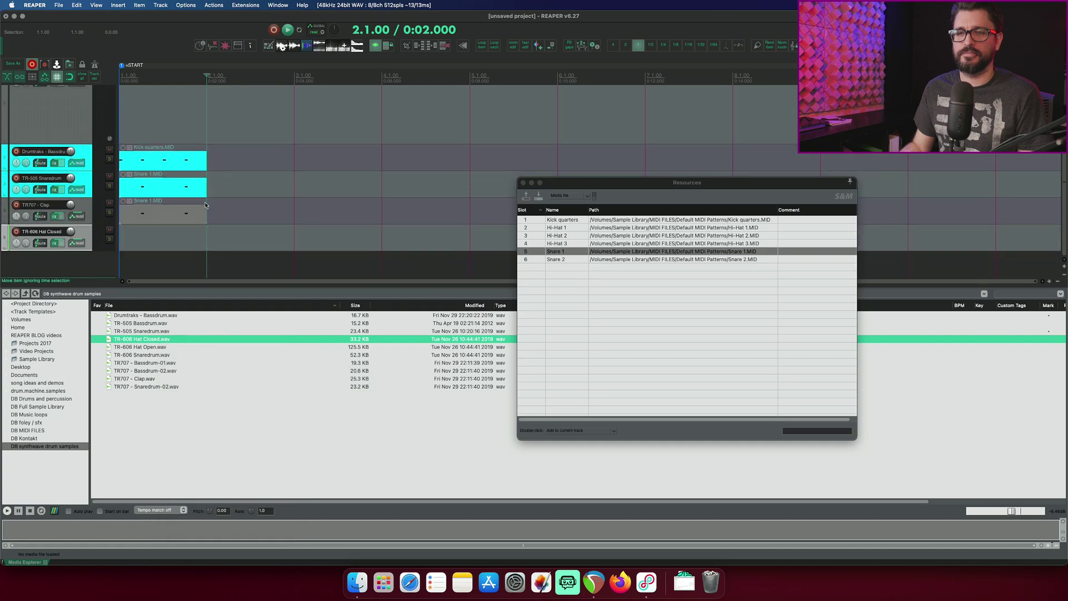
left_click(146, 86)
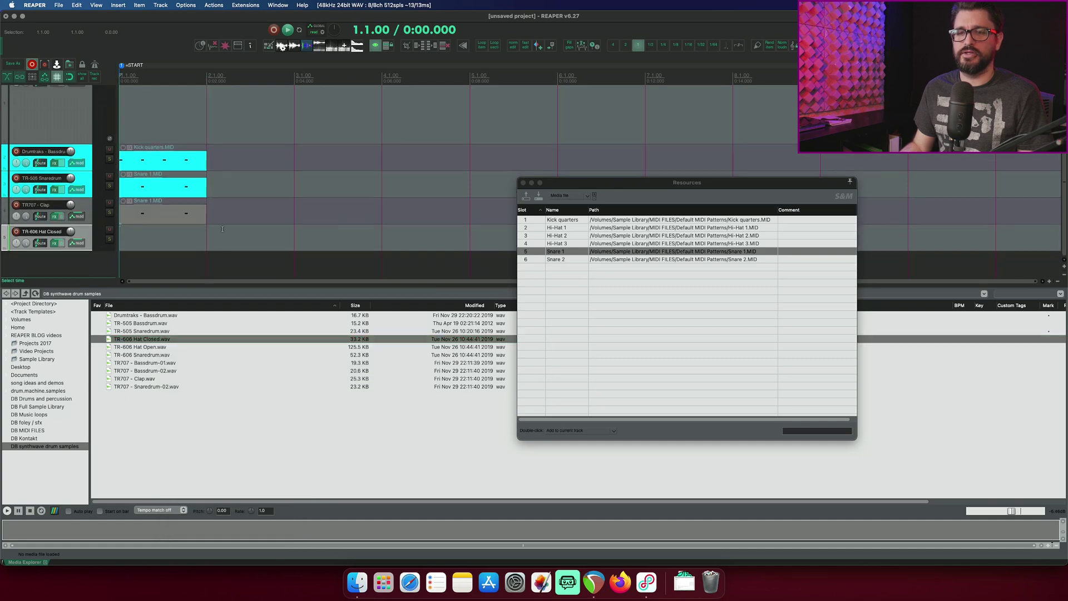
left_click(533, 228)
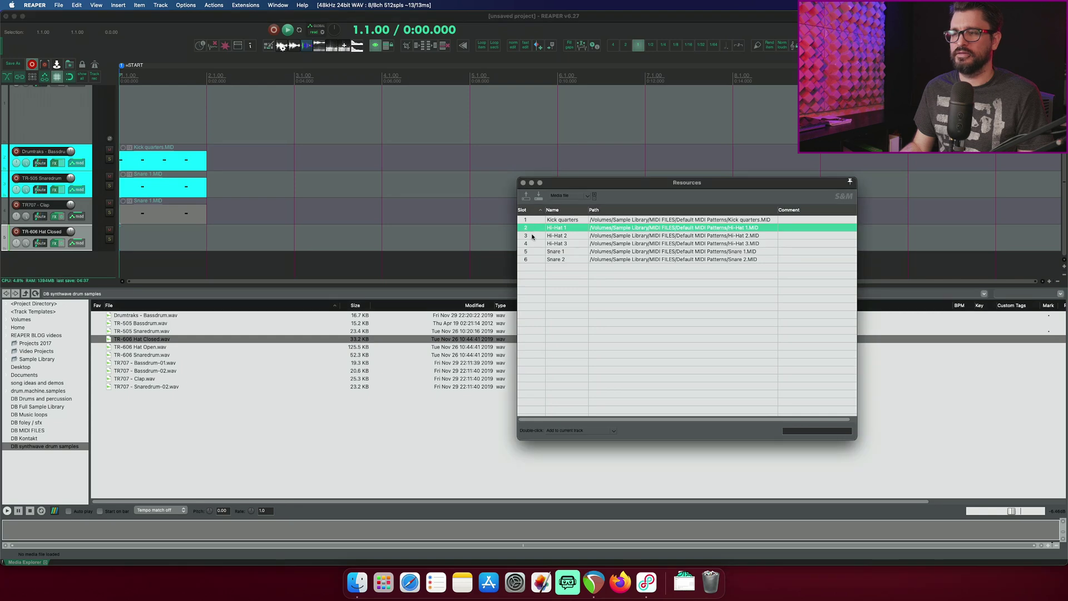
double_click(534, 228)
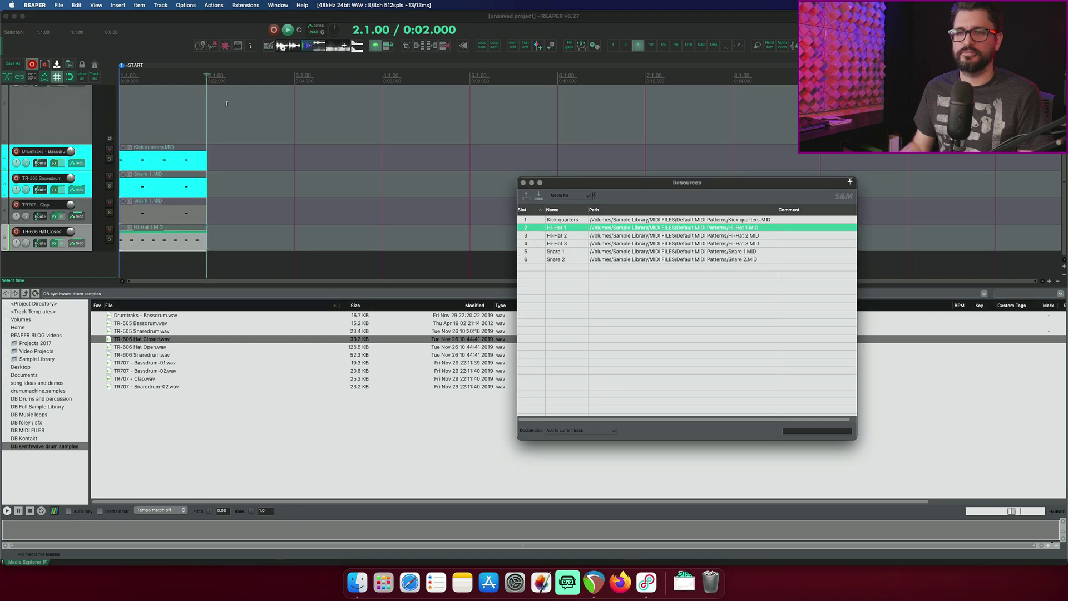
Step: Set the time selection to measure 1, from 1.1.00 to 2.1.00, and play the beat
left_click(204, 75)
left_click_drag(207, 78, 120, 78)
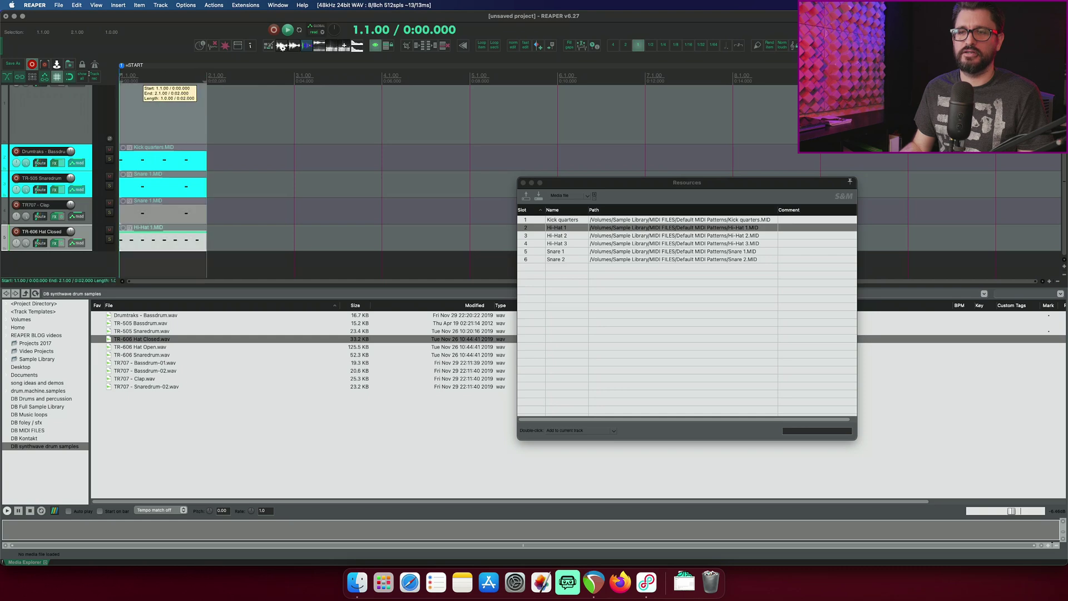
key("space")
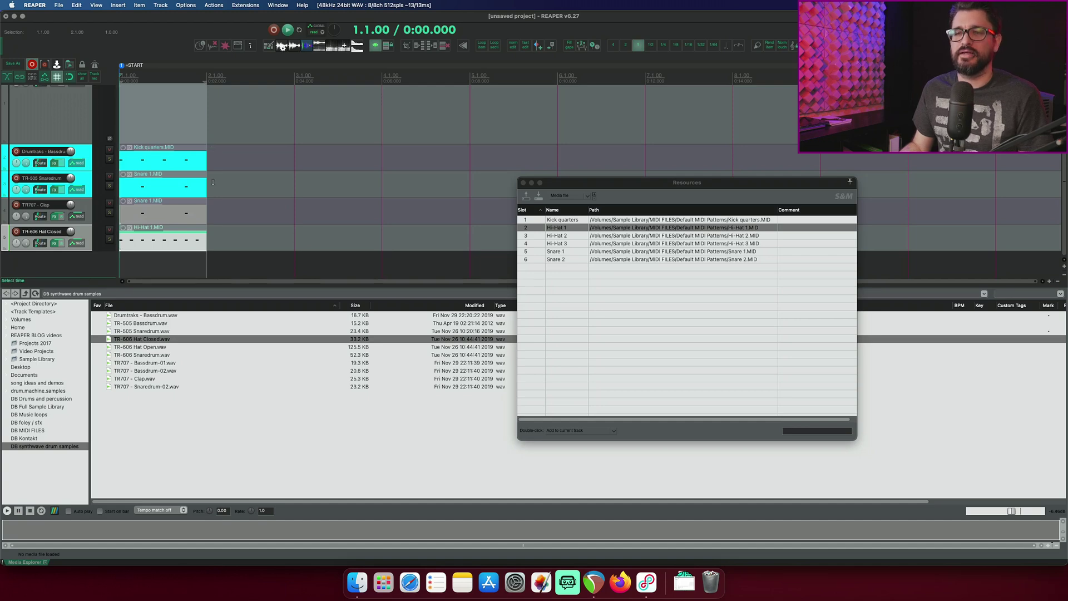
Step: Replace the sample in the bass drum track's ReaSamplOmatic5000 with "TR-505 Bassdrum.wav" during playback
left_click(88, 159)
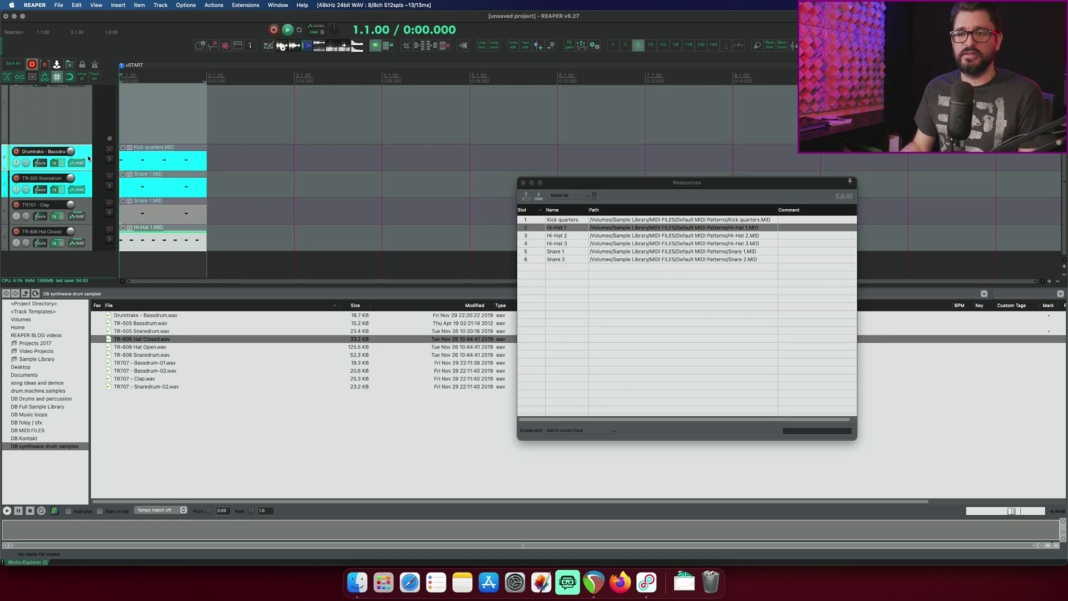
key("shift+f")
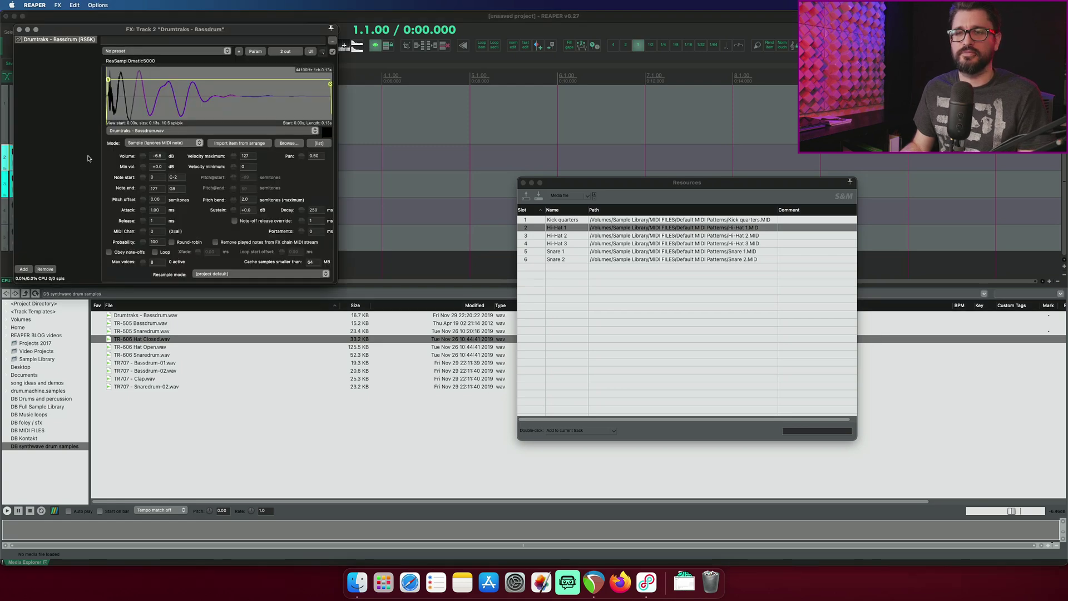
left_click_drag(164, 32, 332, 33)
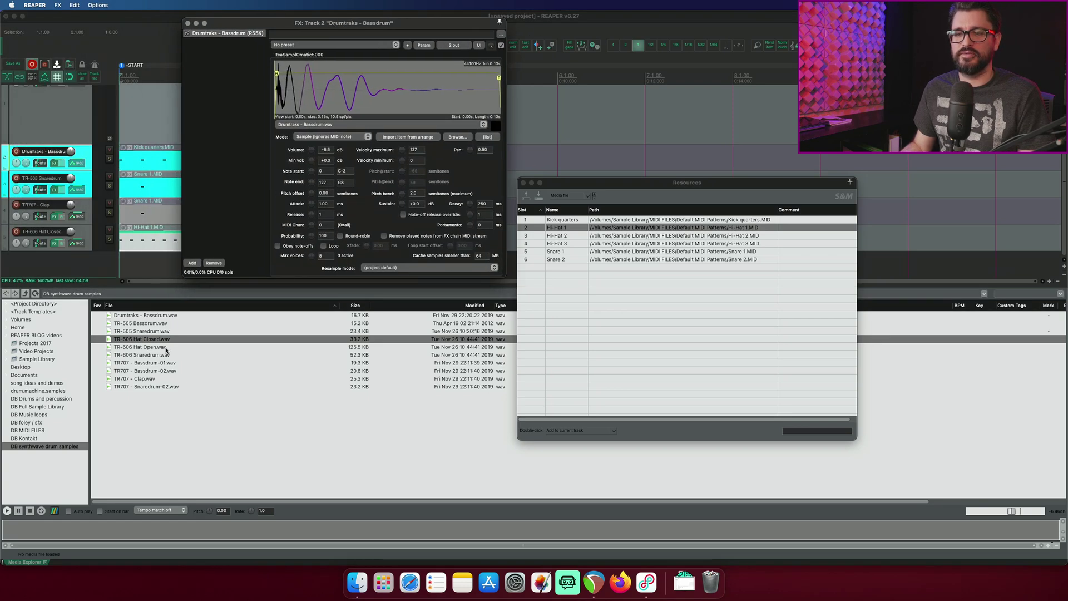
left_click(143, 160)
key("space")
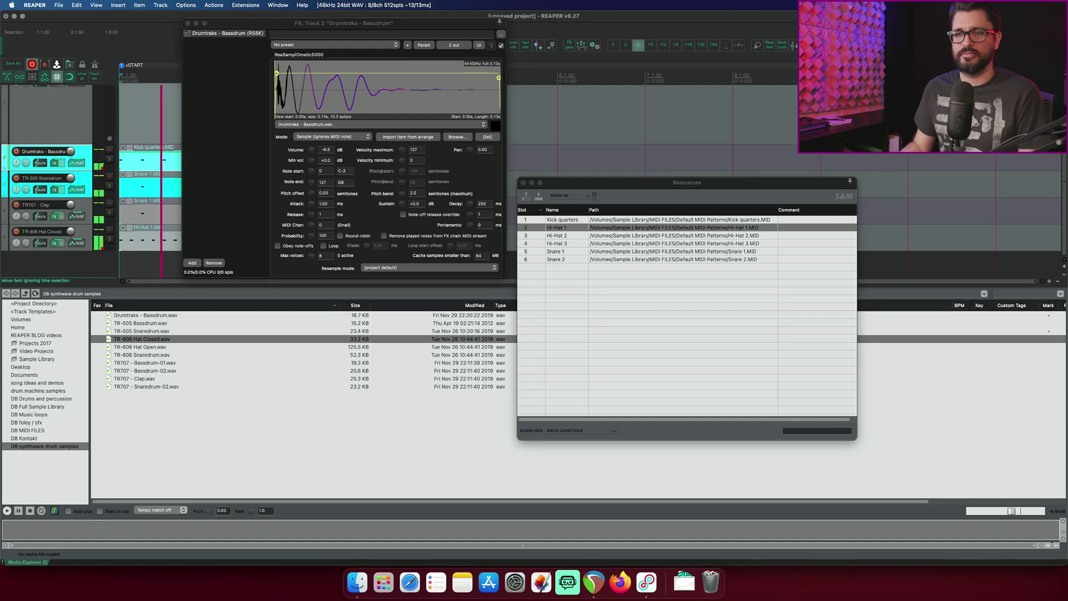
left_click(133, 324)
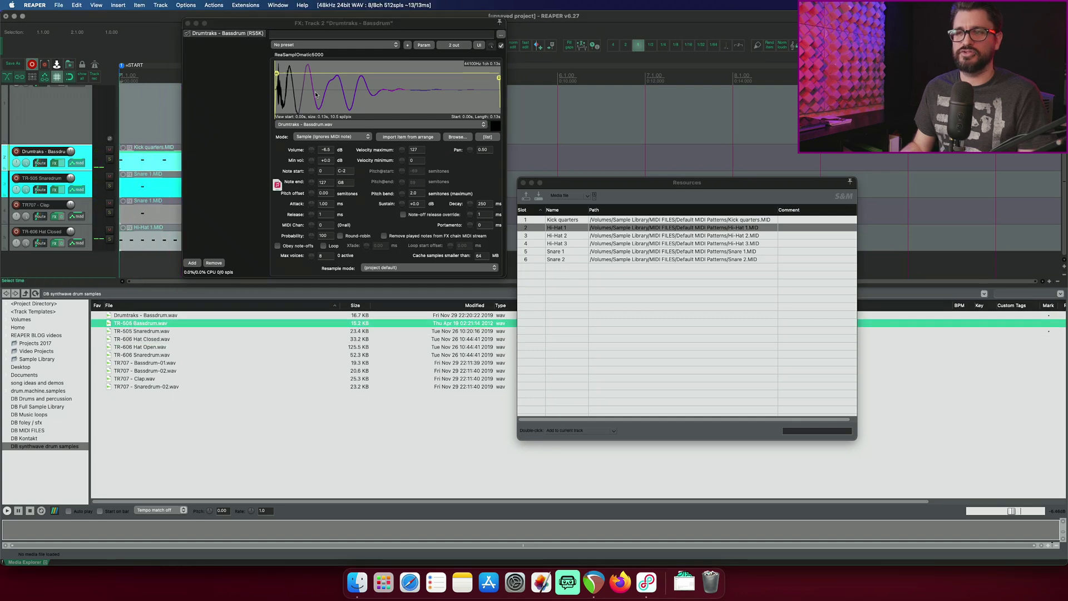
left_click_drag(319, 86, 318, 86)
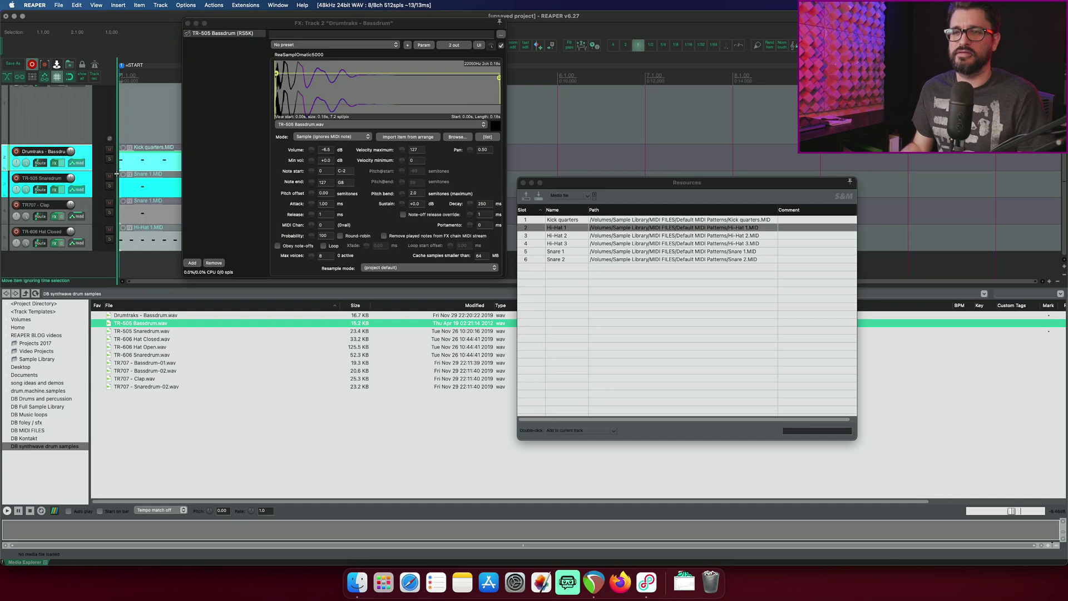
Step: Play the measure 1 beat to hear the TR-505 bass drum sample
key("space")
left_click(68, 125)
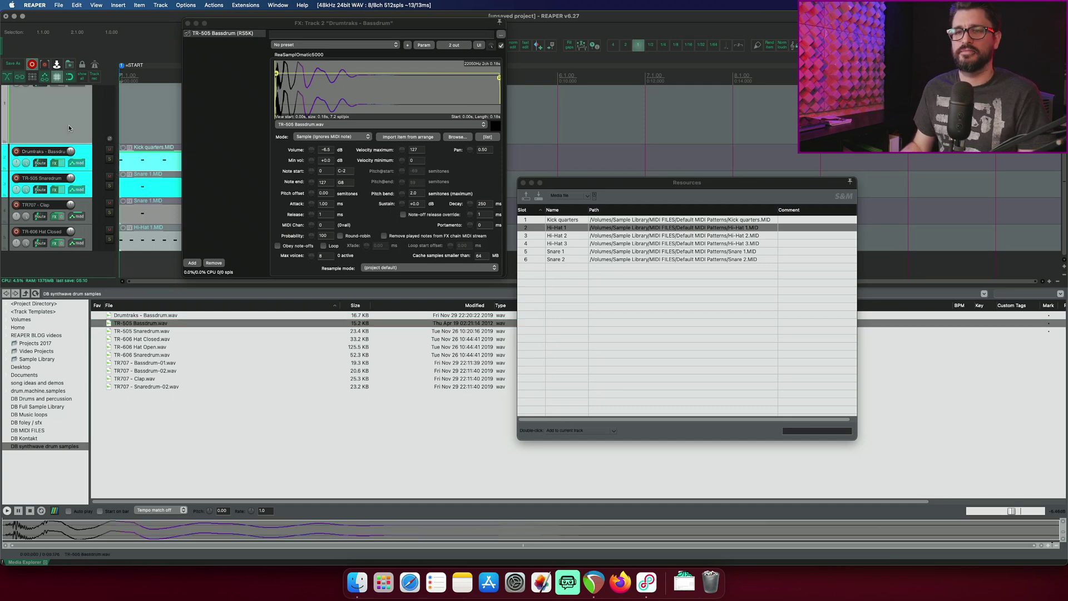
key("space")
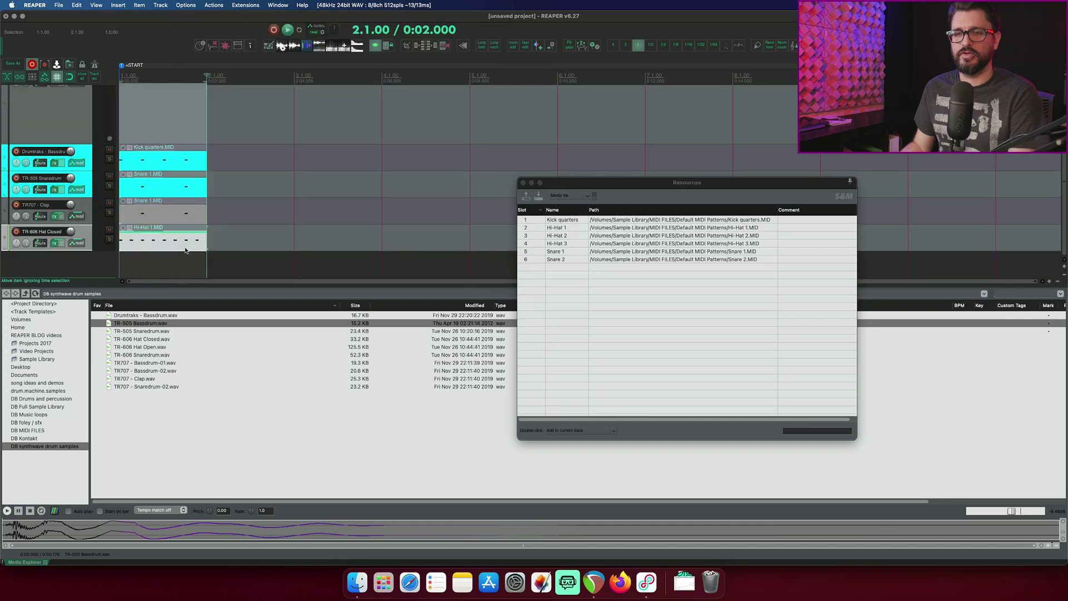
Step: Replace the Hi-Hat 1 item on the closed hat track with the Hi-Hat 3 pattern in measure 1 and play the beat
key("Delete")
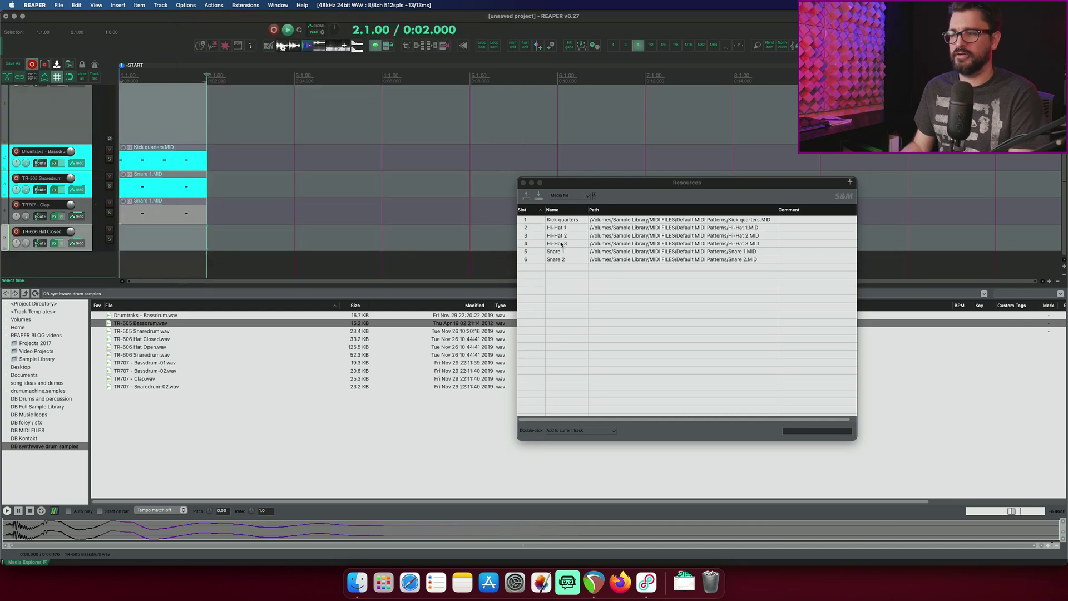
left_click(560, 243)
double_click(529, 245)
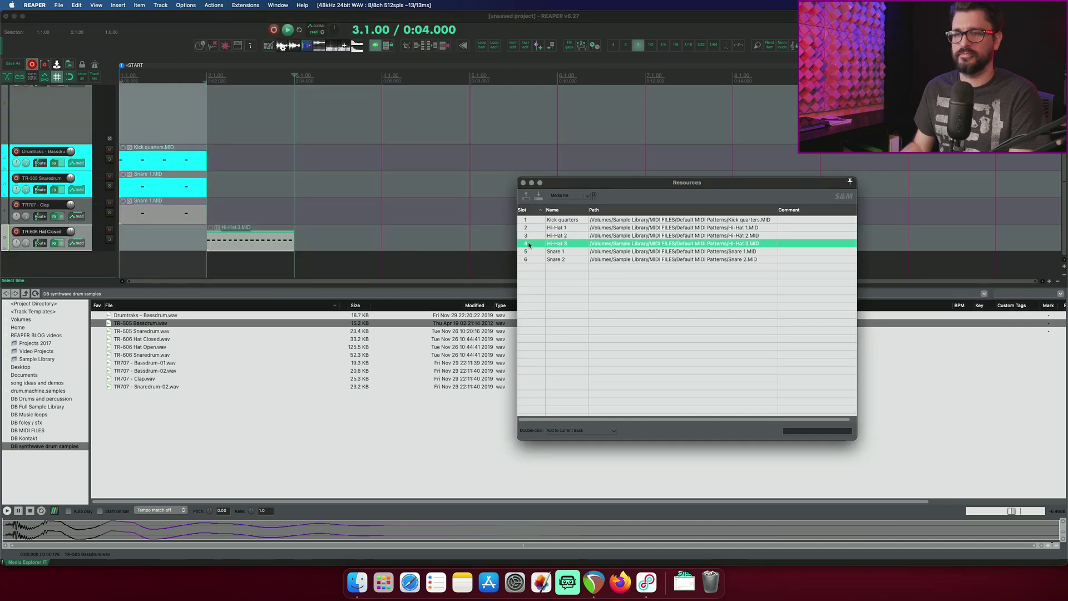
left_click_drag(235, 245, 147, 249)
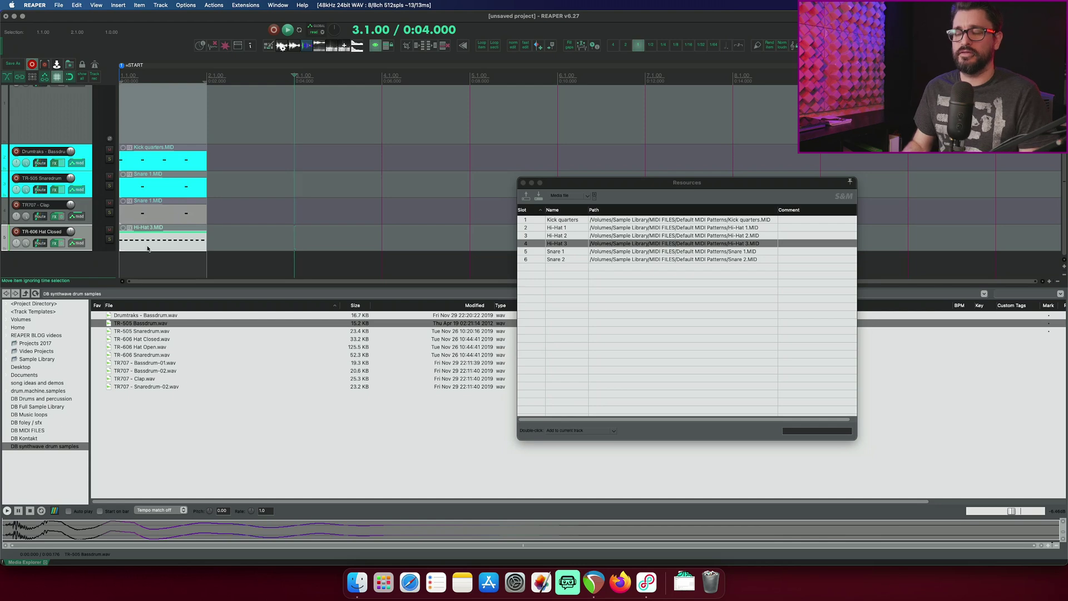
key("space")
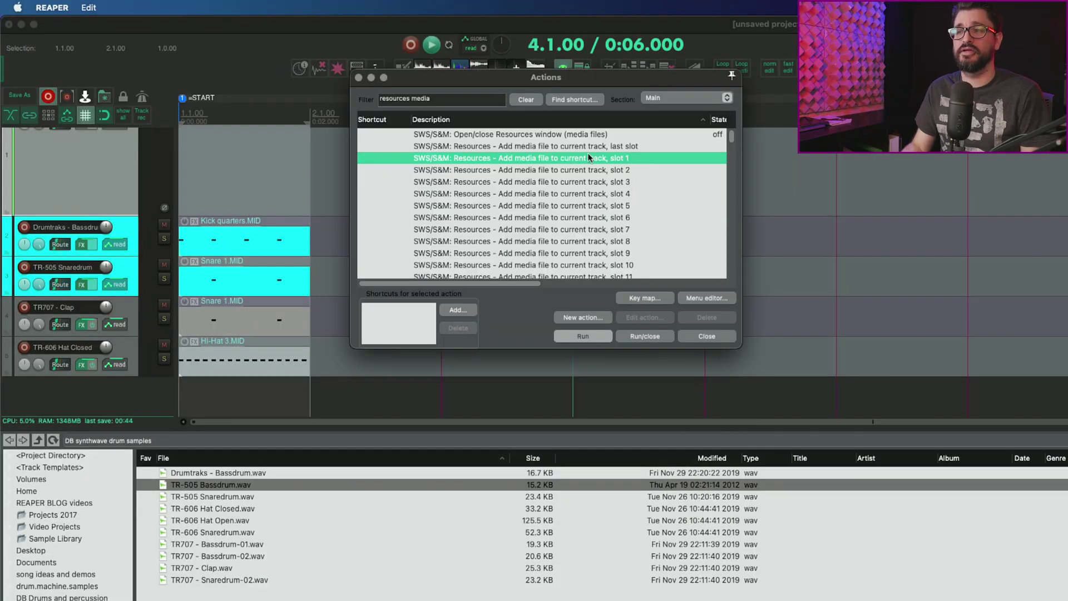
Step: Assign the F5 shortcut to "Resources - Add media file to current track, slot 1", overriding its existing mapping
left_click(466, 310)
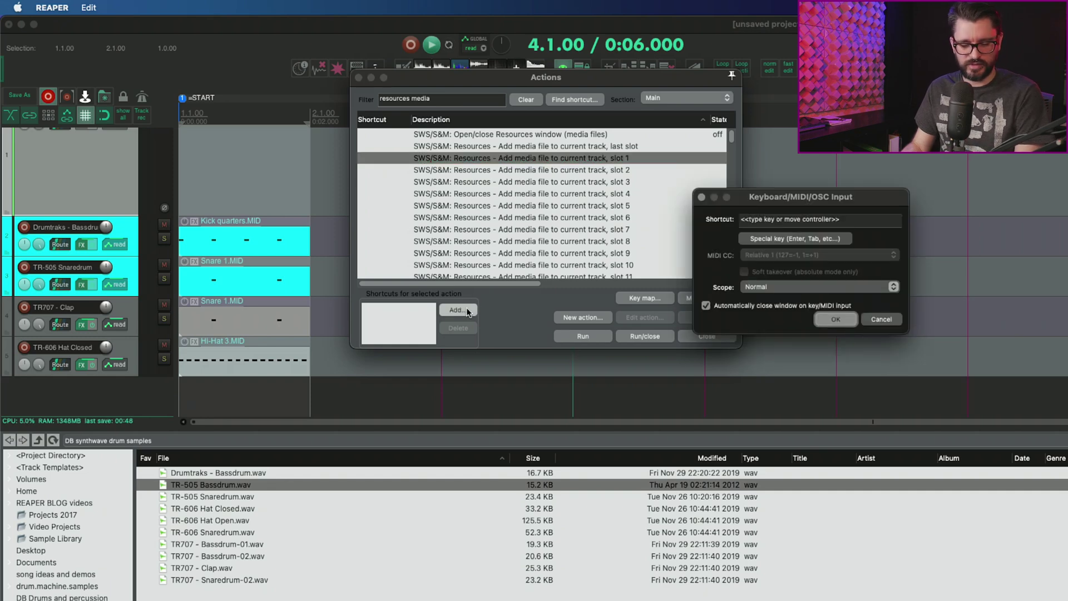
key("1")
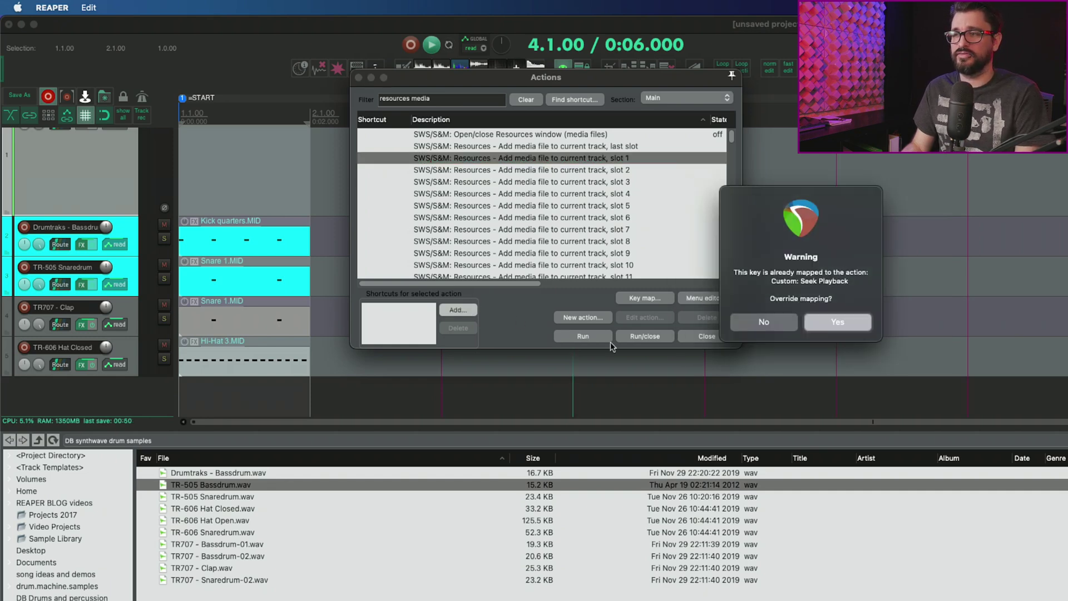
left_click(823, 321)
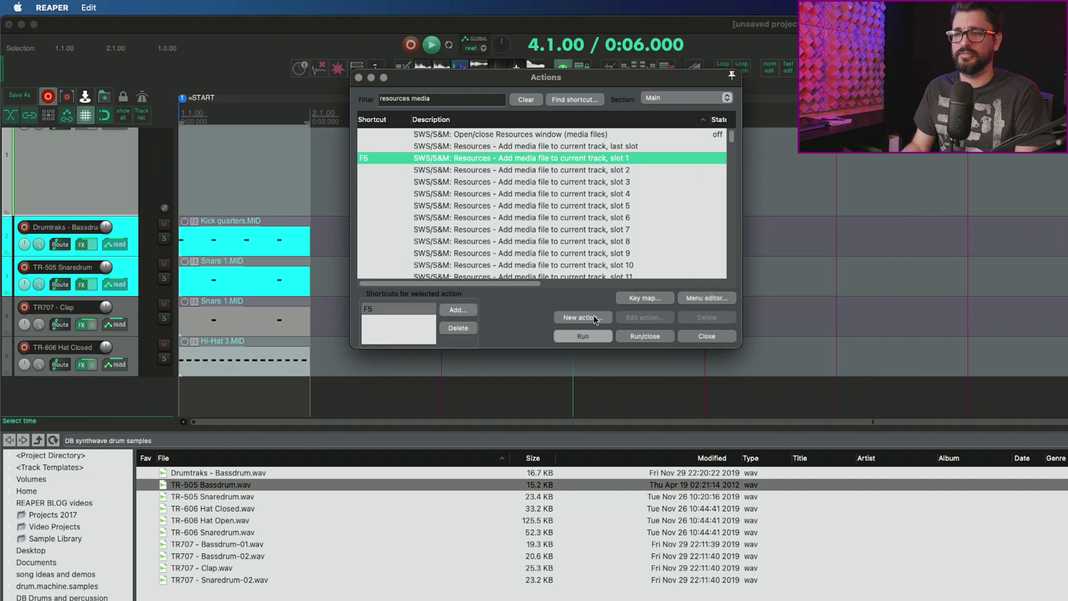
Step: Add the Kick quarters pattern from slot 1 to the bass drum track five times in a row, starting at measure 3
left_click(488, 228)
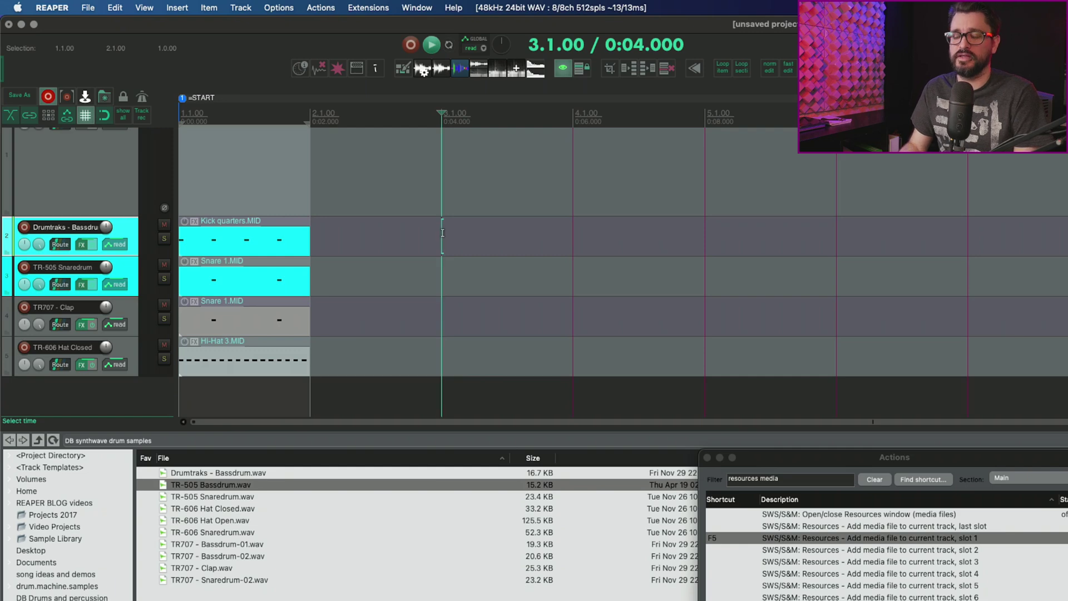
key("F5")
key("F5")
key("F5")
key("F5")
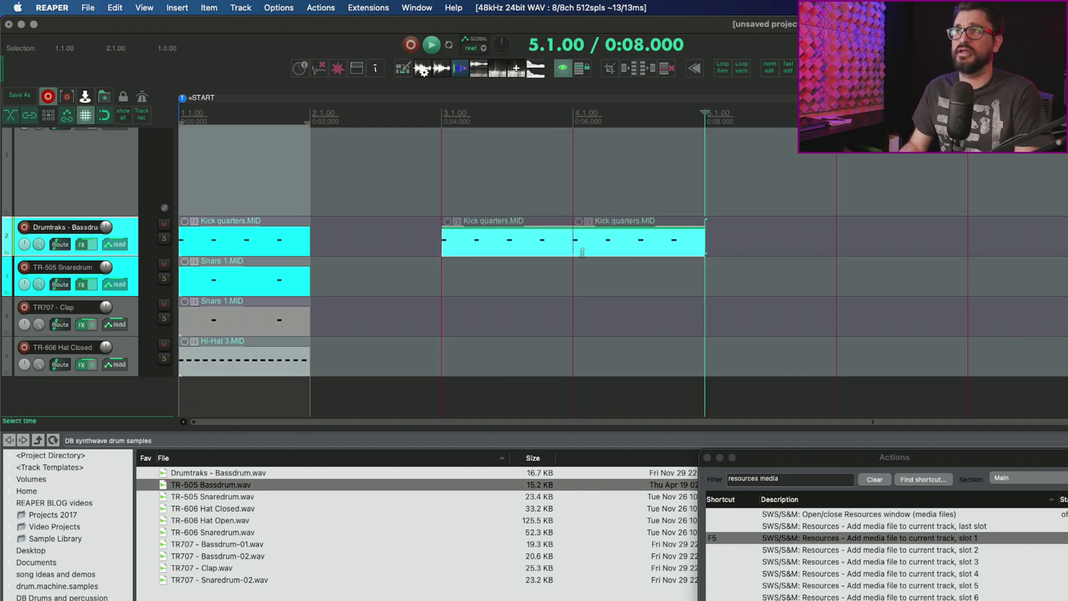
key("F5")
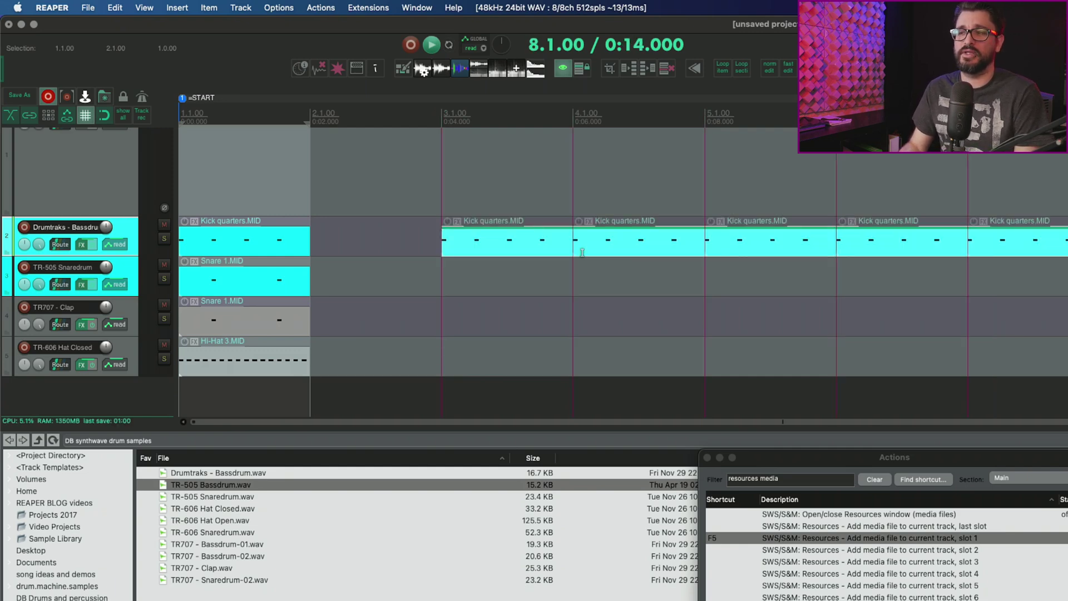
Step: Assign the F6 shortcut to "Resources - Add media file to current track, slot 3", overriding its existing mapping
left_click(954, 560)
left_click(955, 550)
left_click_drag(897, 462, 847, 294)
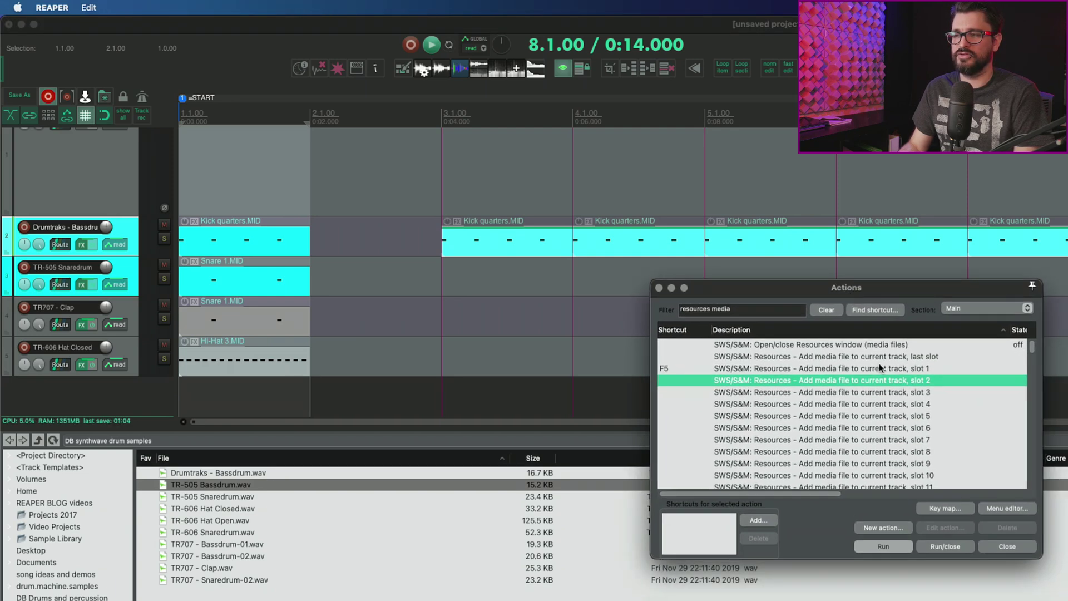
left_click(876, 393)
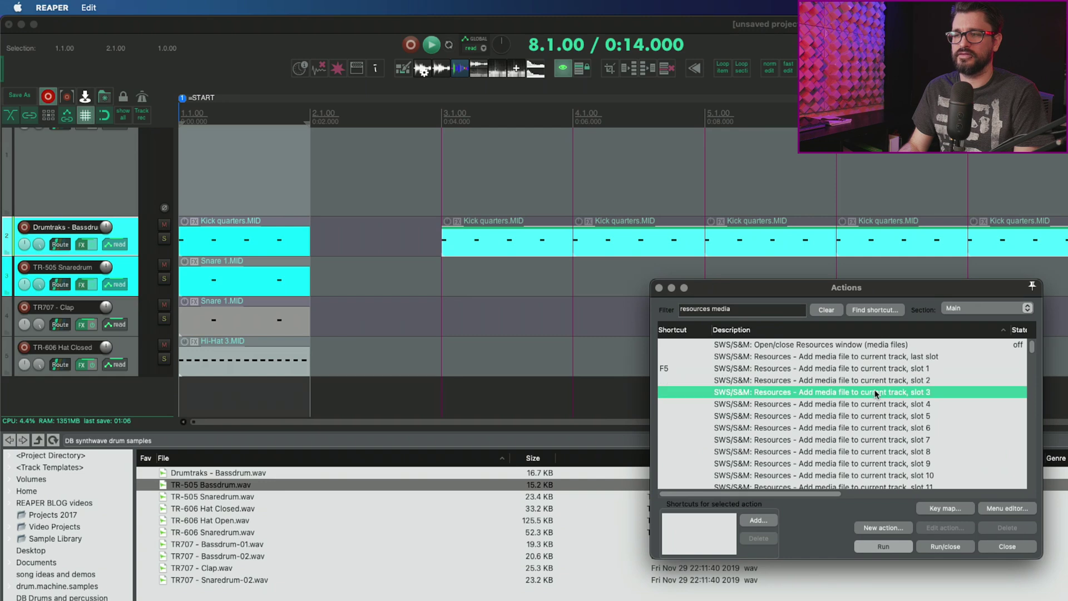
left_click(756, 520)
key("F7")
left_click(827, 333)
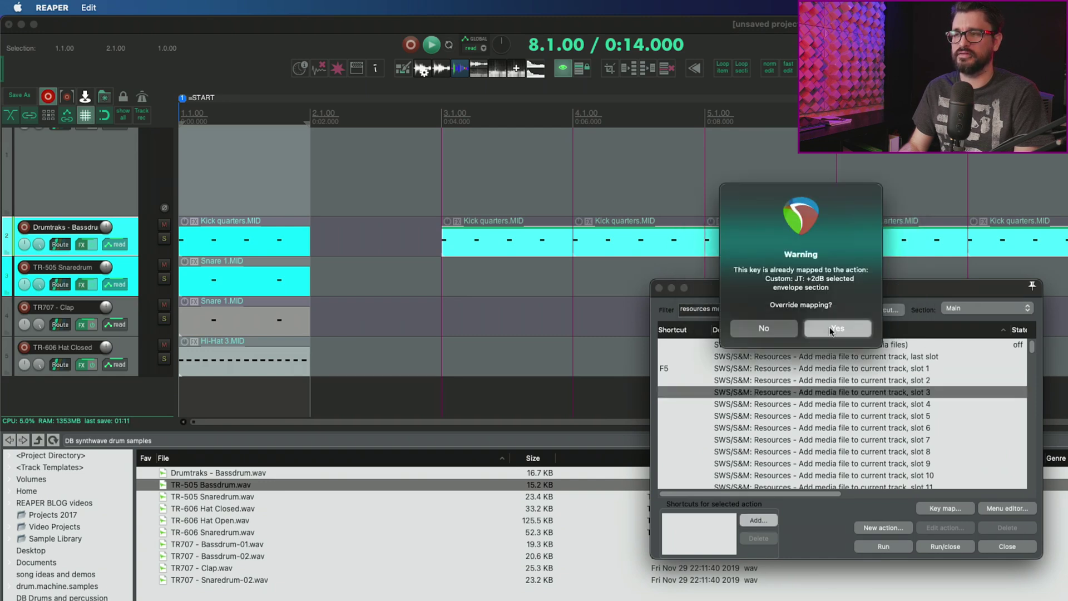
left_click(835, 329)
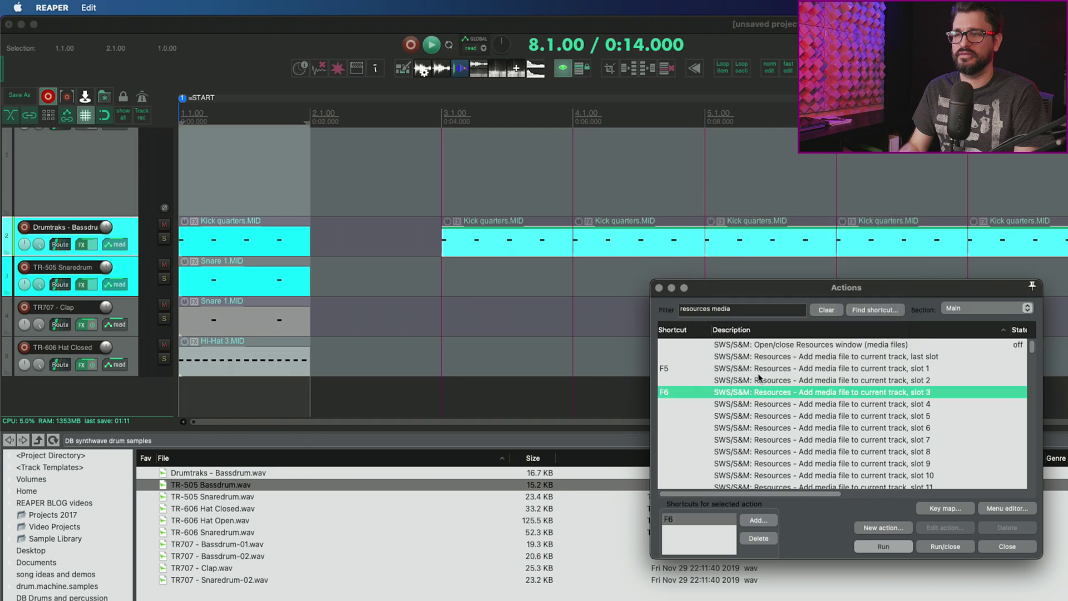
Step: Add the Hi-Hat 2 pattern from slot 3 to the closed hat track five times from measure 3, and close the Actions window
left_click(449, 358)
key("F6")
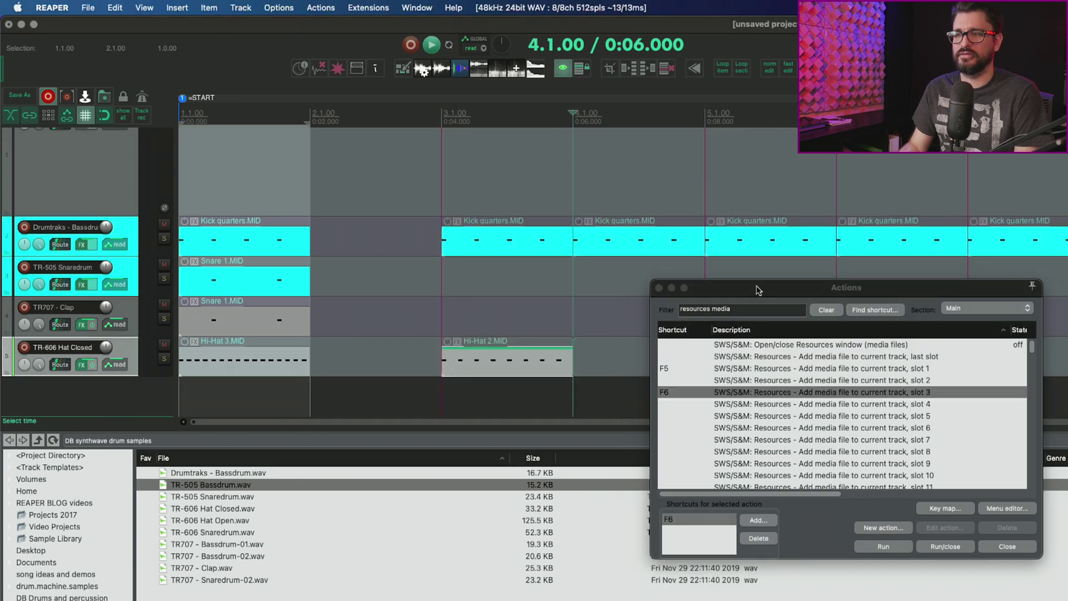
key("F6")
key("F6")
key("F6")
key("F6")
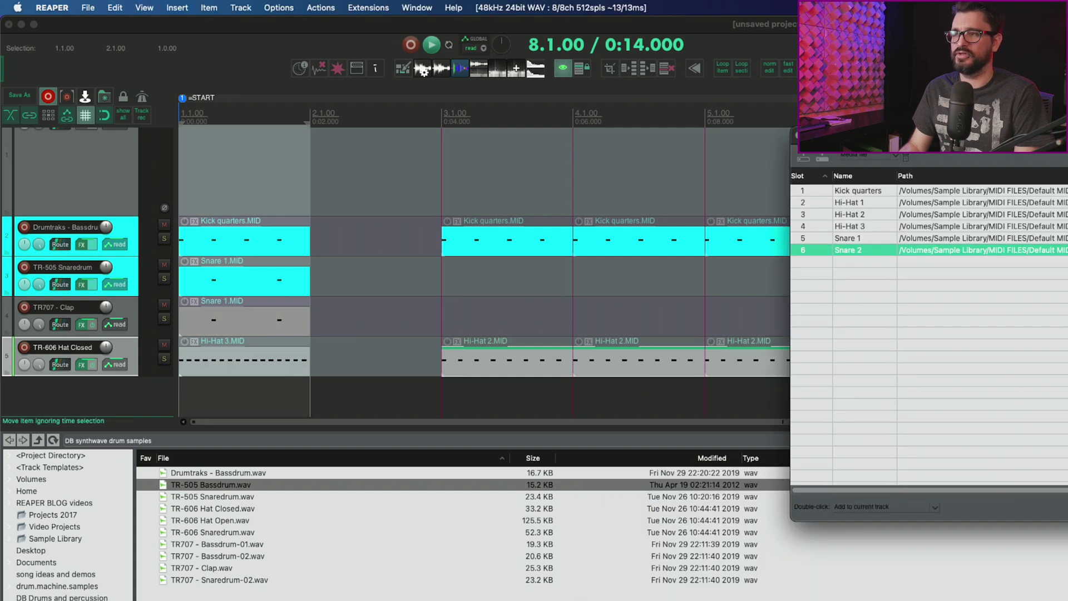
key("Escape")
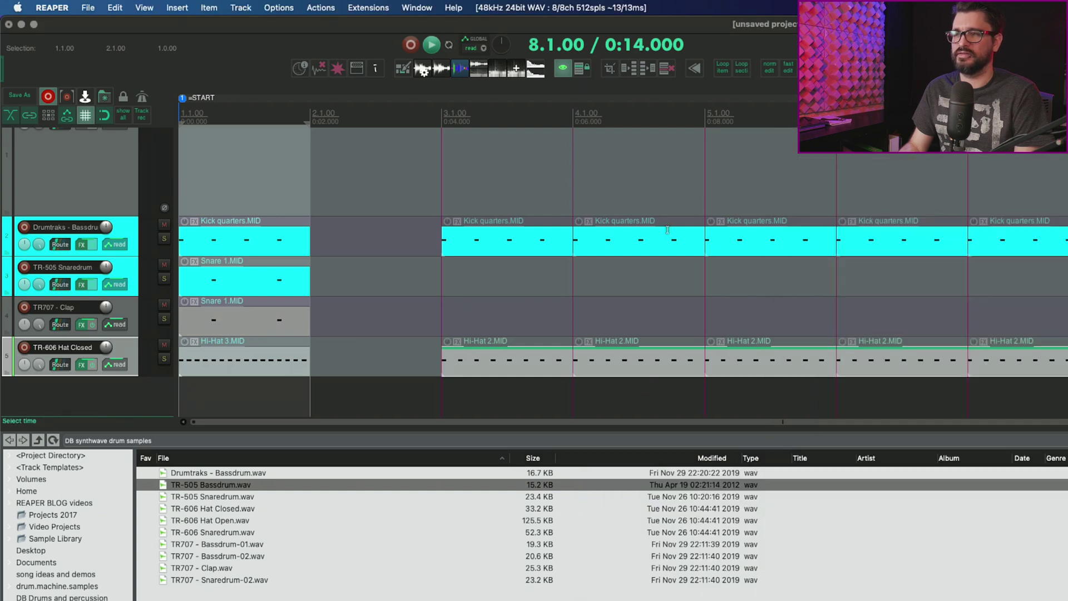
Step: Assign the F7 shortcut to the "Resources - Add media file to current track" action for the slot holding the Snare 2 pattern
left_click(591, 292)
key("shift+slash")
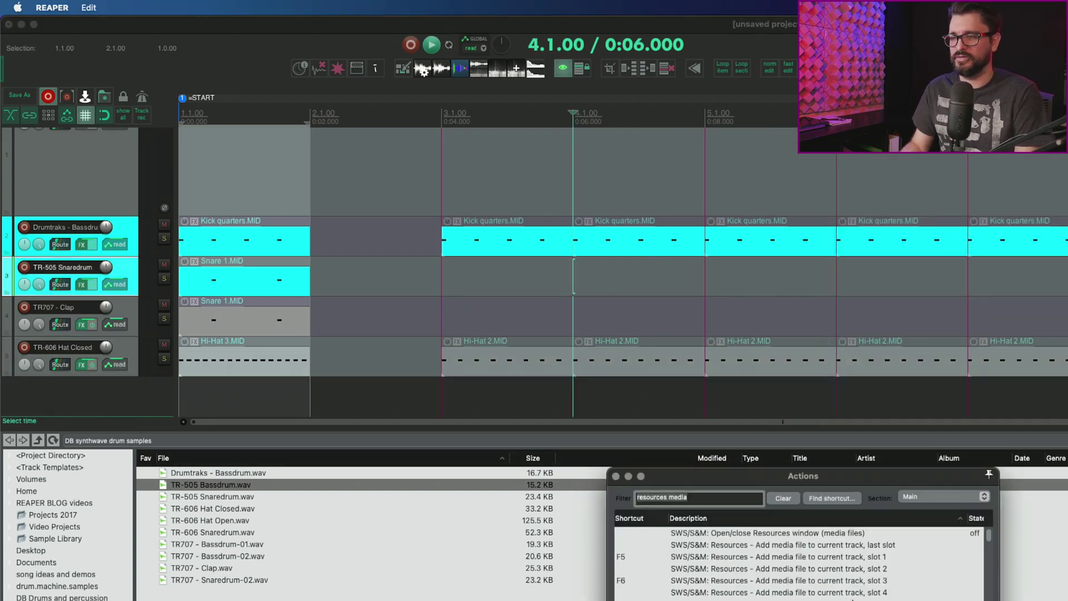
key("Tab")
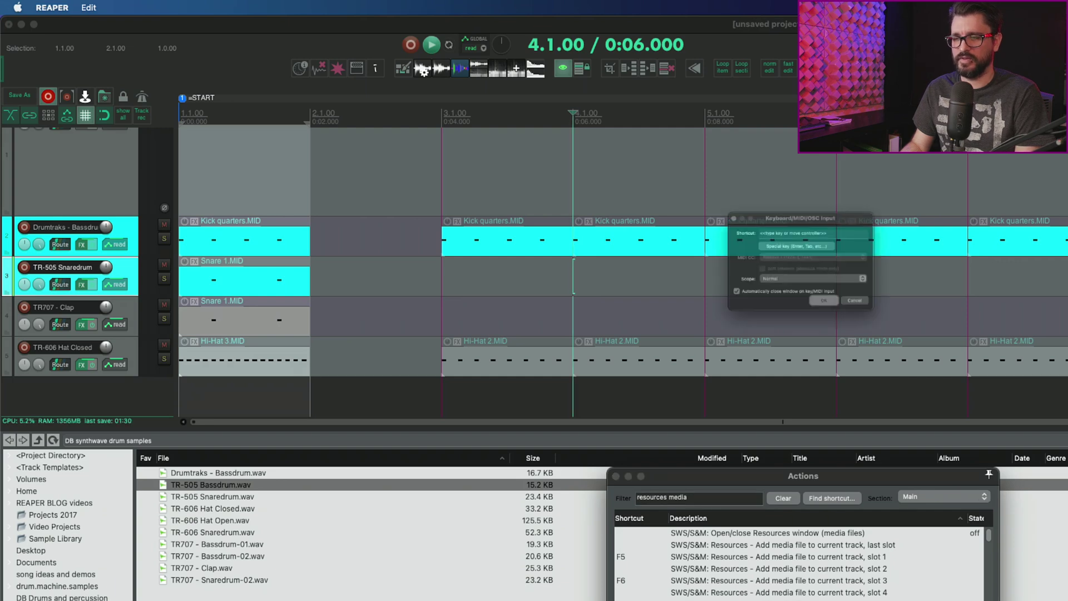
key("F7")
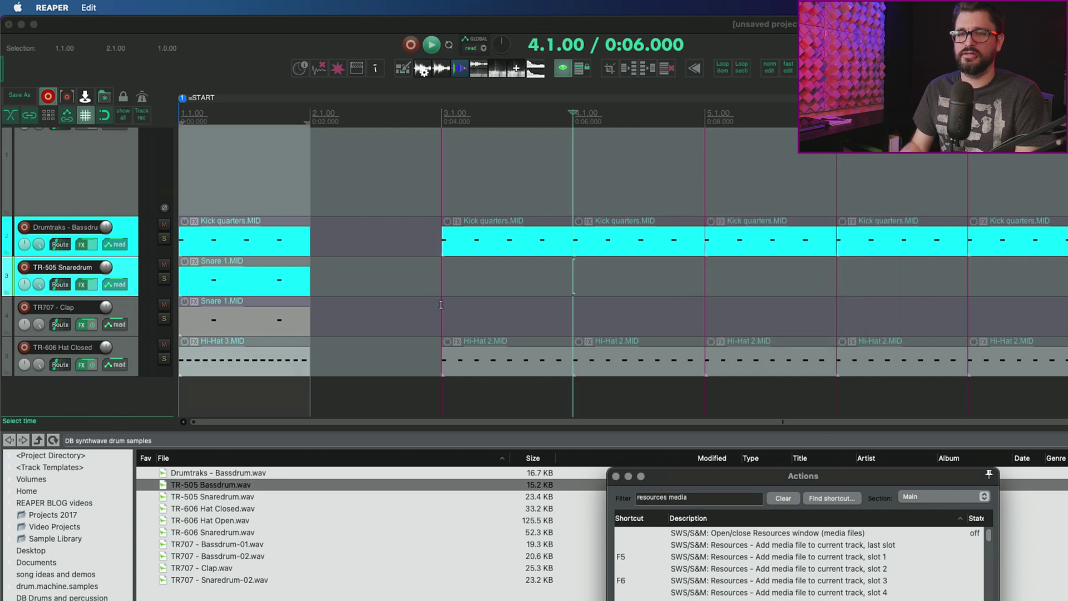
Step: Add the Snare 2 pattern to the TR-505 snare drum track five times in a row, starting at measure 3
left_click(438, 274)
key("F7")
key("F7")
key("F7")
key("F7")
key("F7")
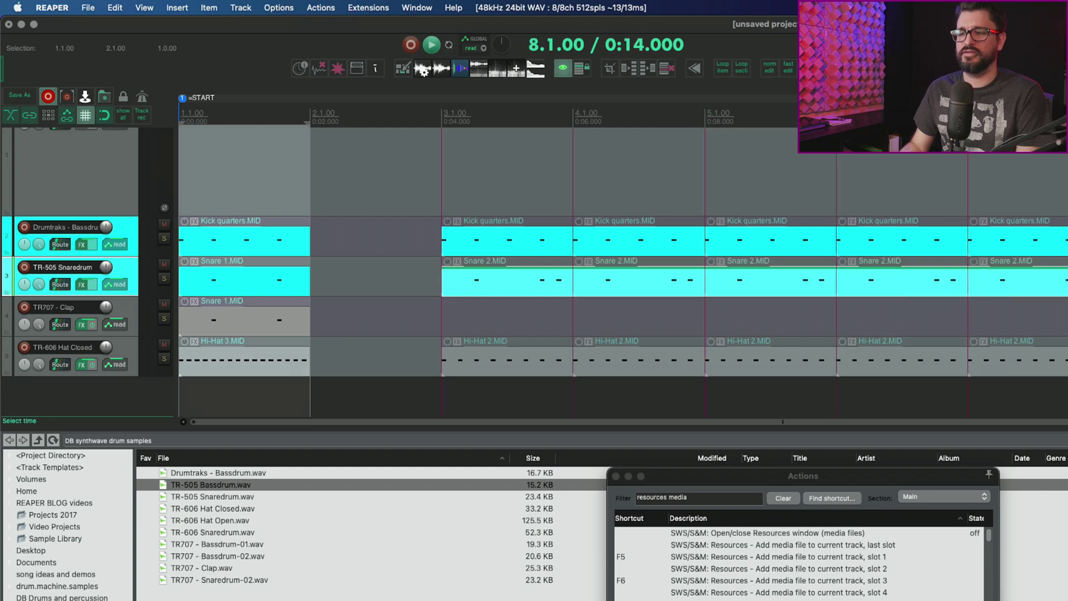
Step: Play the kick, snare and hi-hat beat from measure 3 to hear it, and stop playback
left_click(439, 183)
key("space")
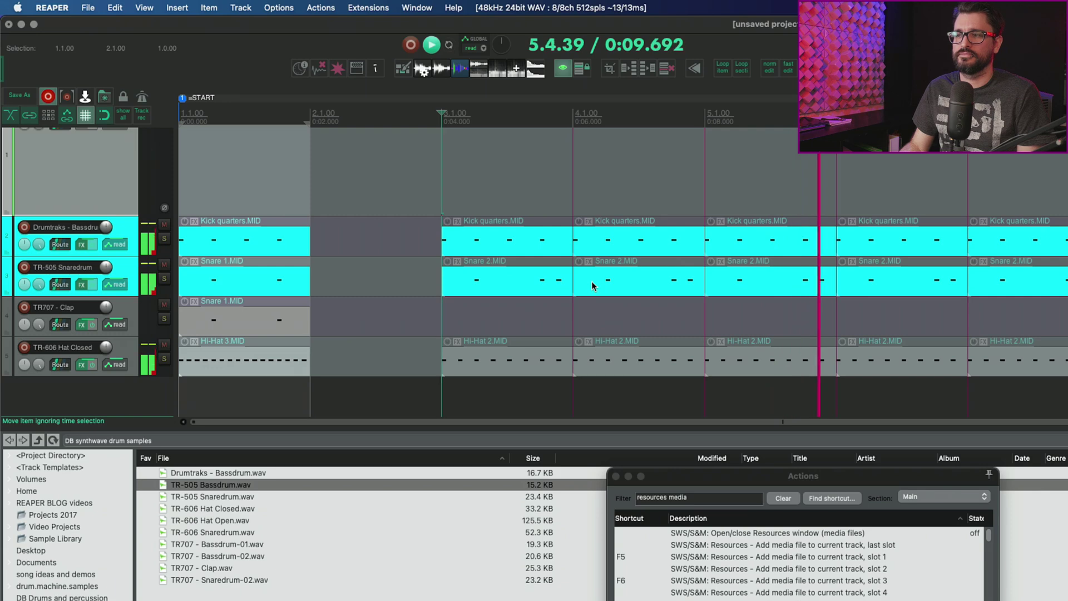
key("space")
Step: Raise the project tempo so that the existing drum patterns run faster
scroll(746, 179, "down", 4)
left_click(723, 179)
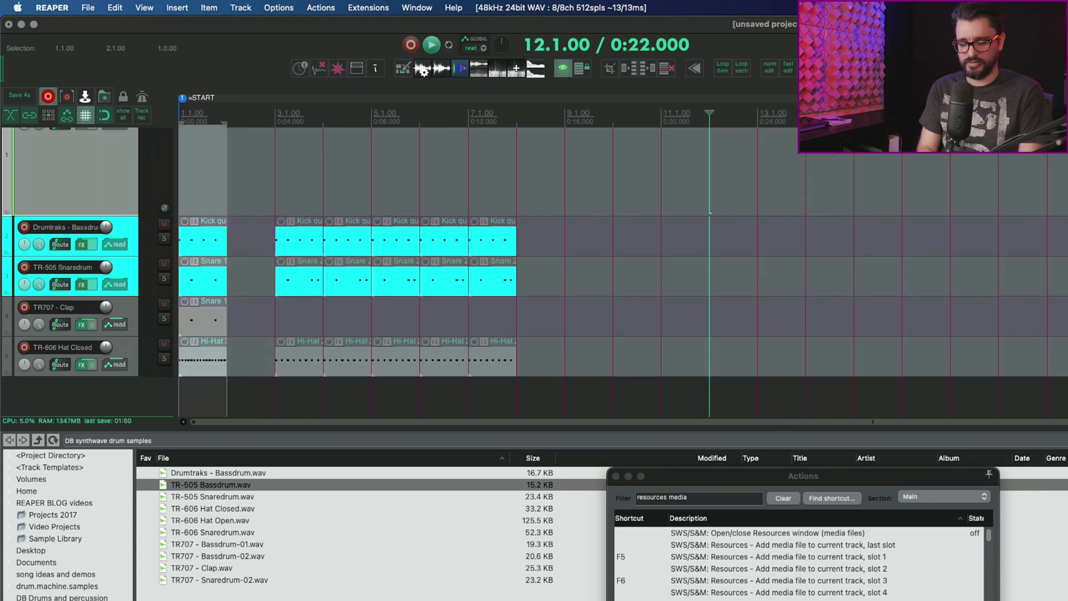
key("Return")
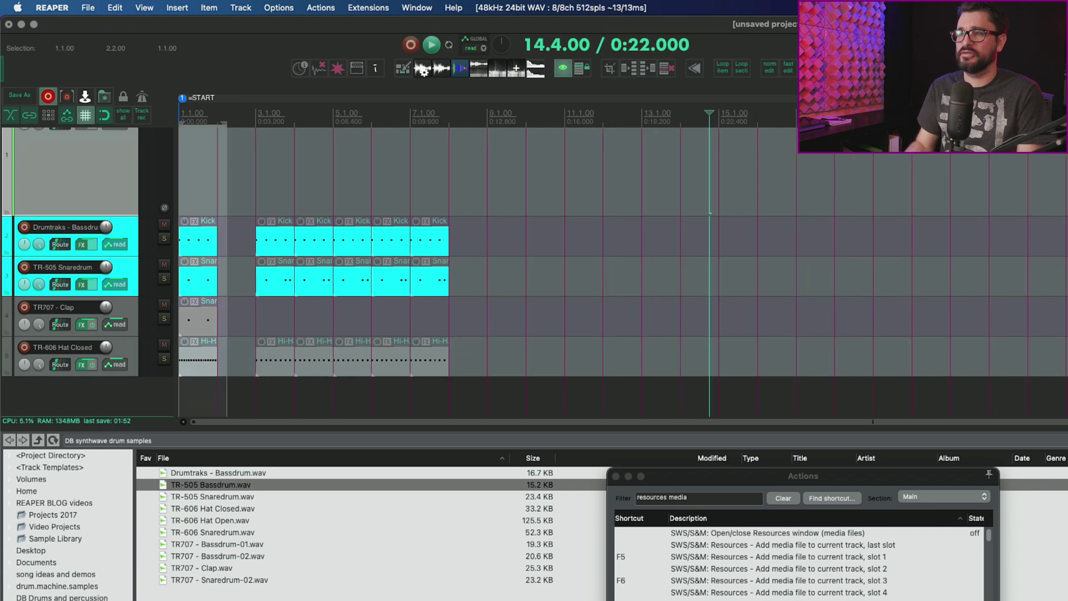
Step: Add the Kick quarters pattern to the bass drum track at measure 13 and play it back from there
left_click(643, 235)
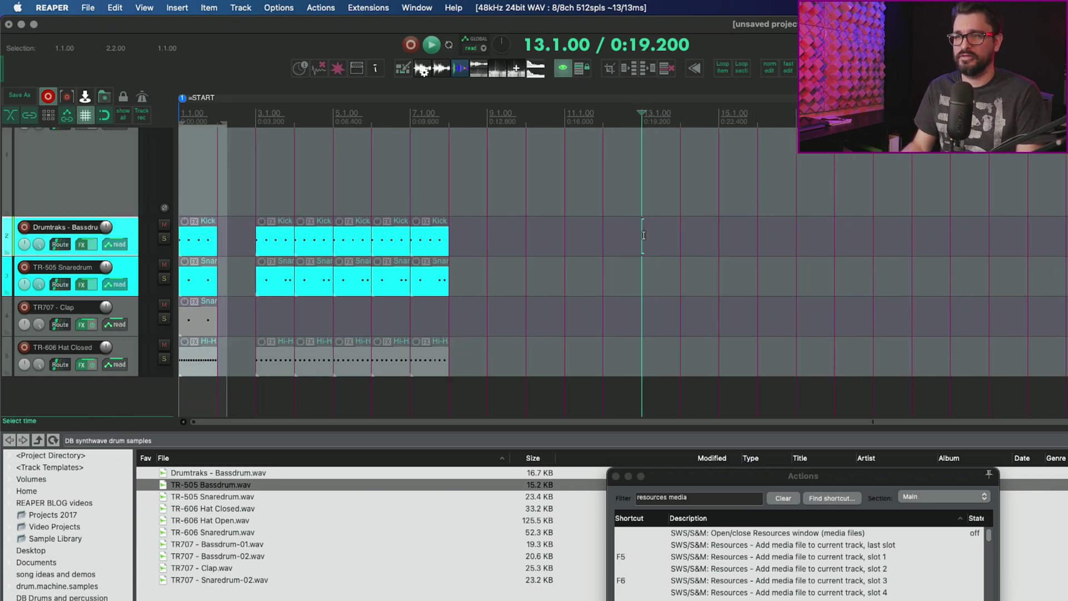
key("F5")
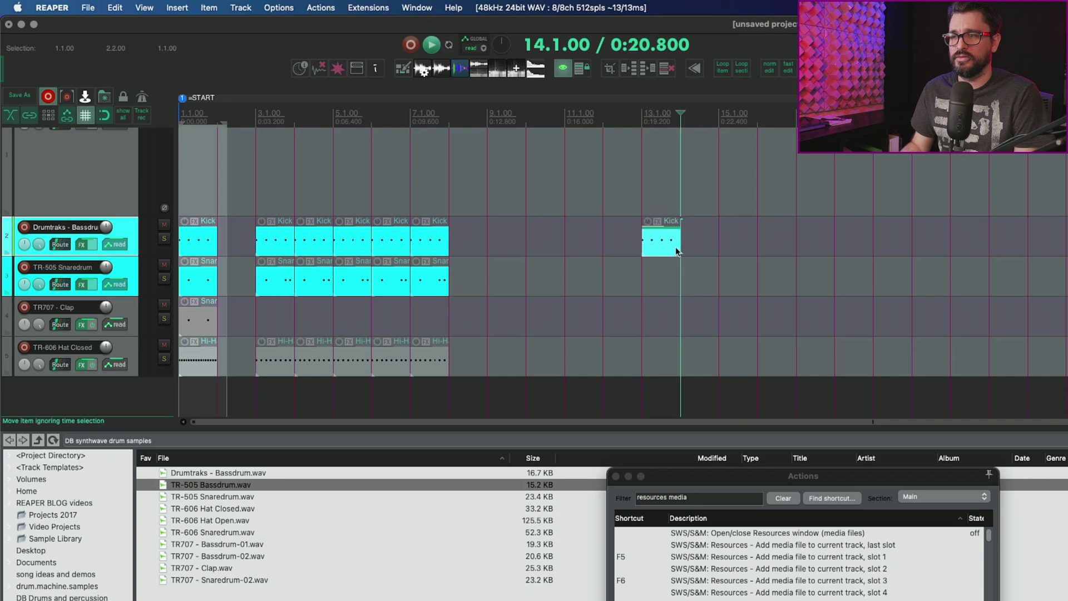
scroll(694, 288, "up", 10)
scroll(694, 288, "down", 6)
left_click(755, 236)
scroll(790, 267, "down", 4)
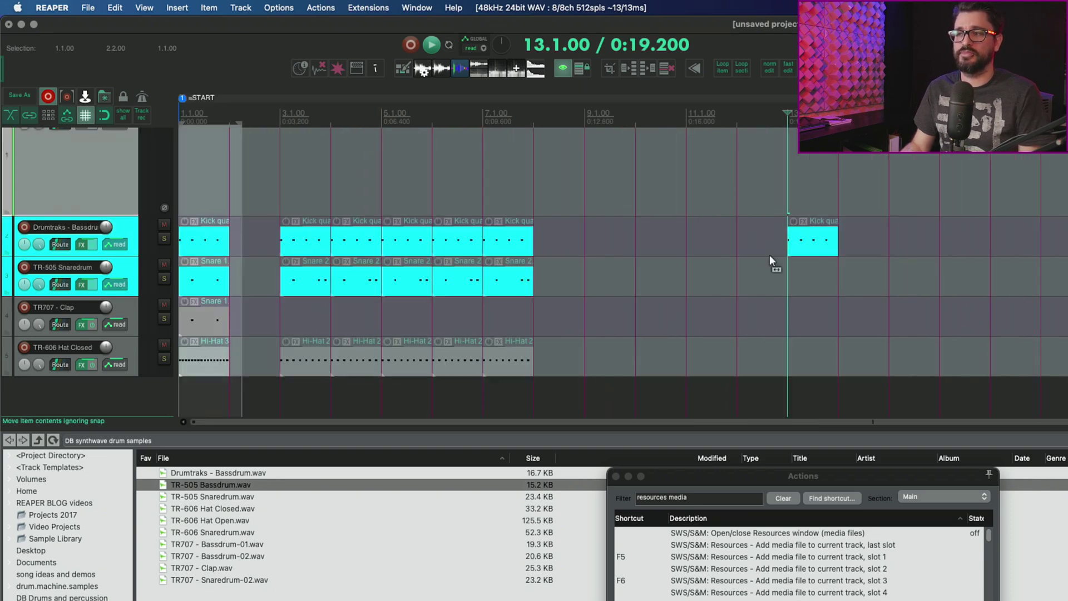
key("space")
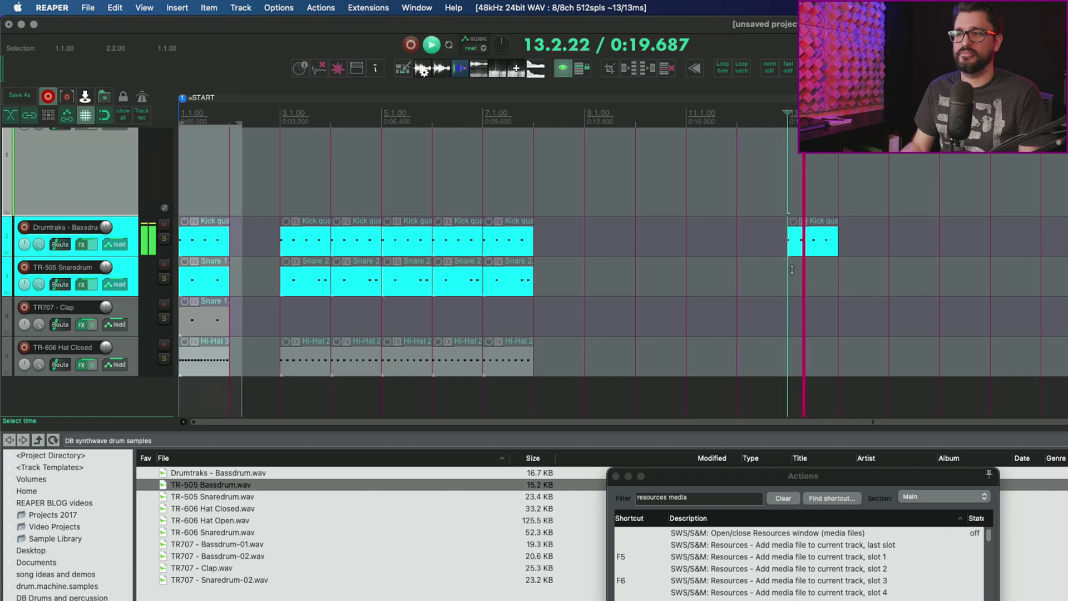
key("space")
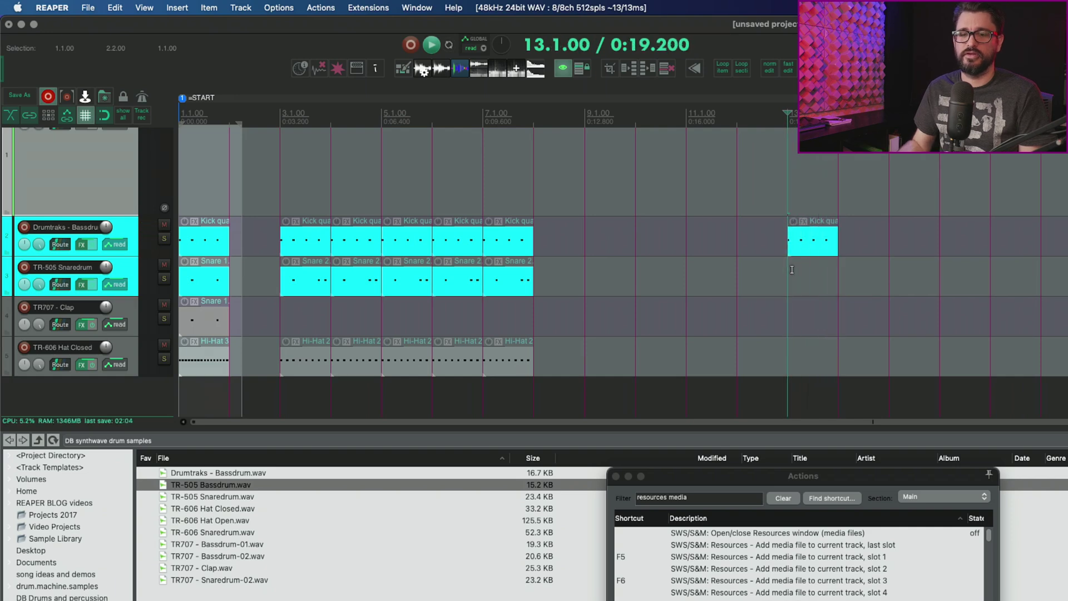